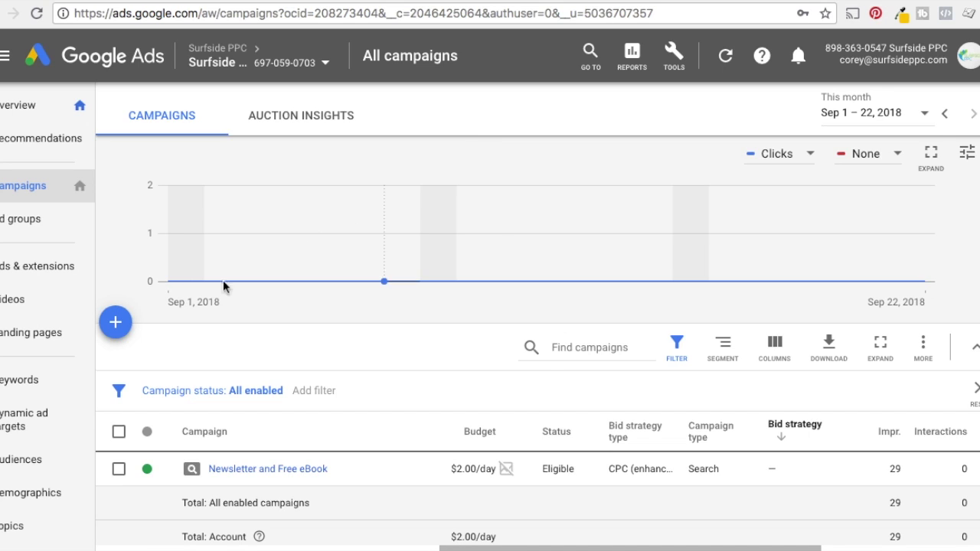
- Start a new campaign with the Sales goal and the Display campaign type
left_click(114, 326)
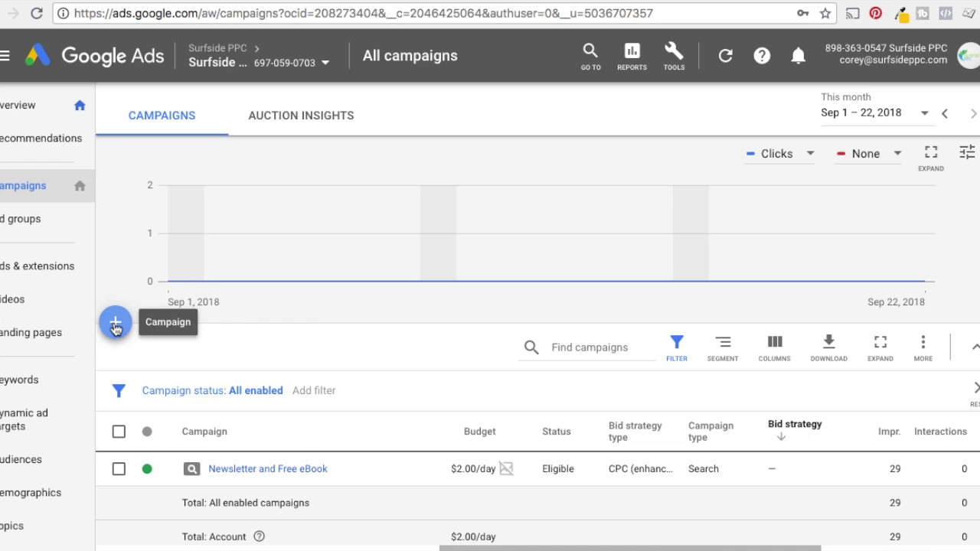
left_click(131, 386)
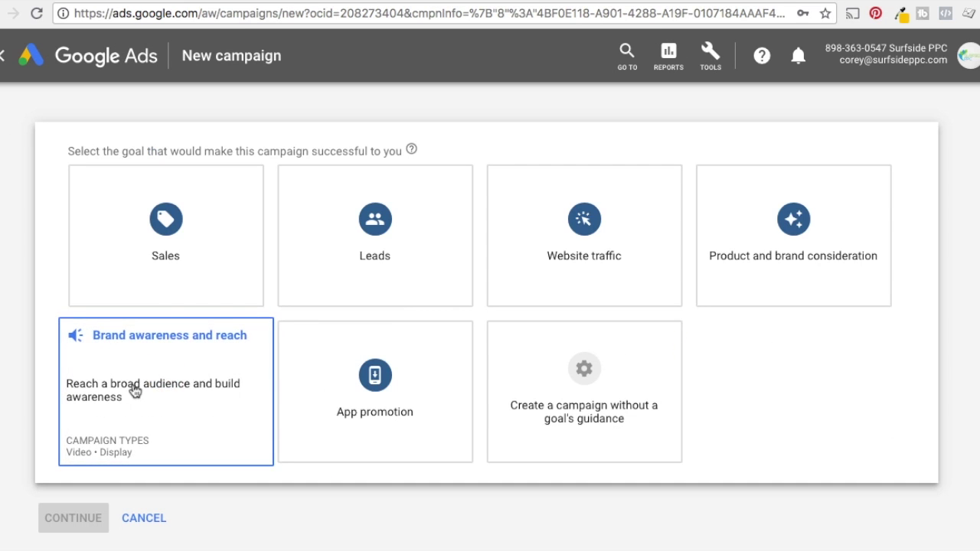
left_click(191, 244)
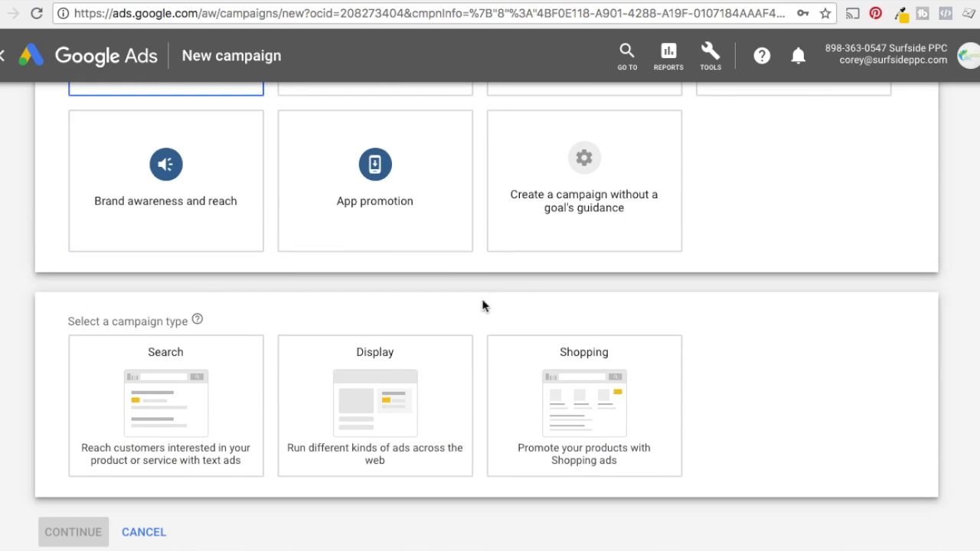
left_click(402, 403)
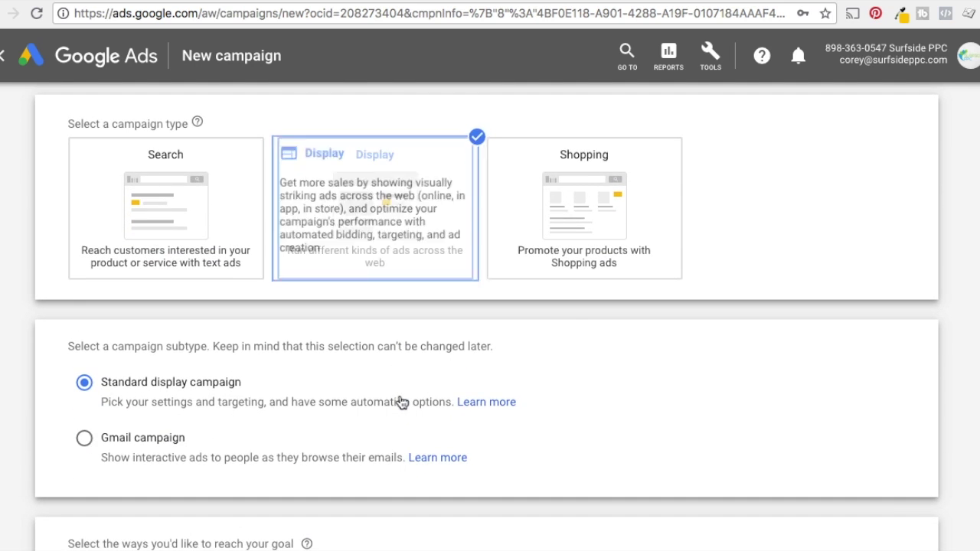
- Keep the standard display subtype, enter beachfrontdecor.com as the business's website and continue to the campaign settings
left_click(715, 2)
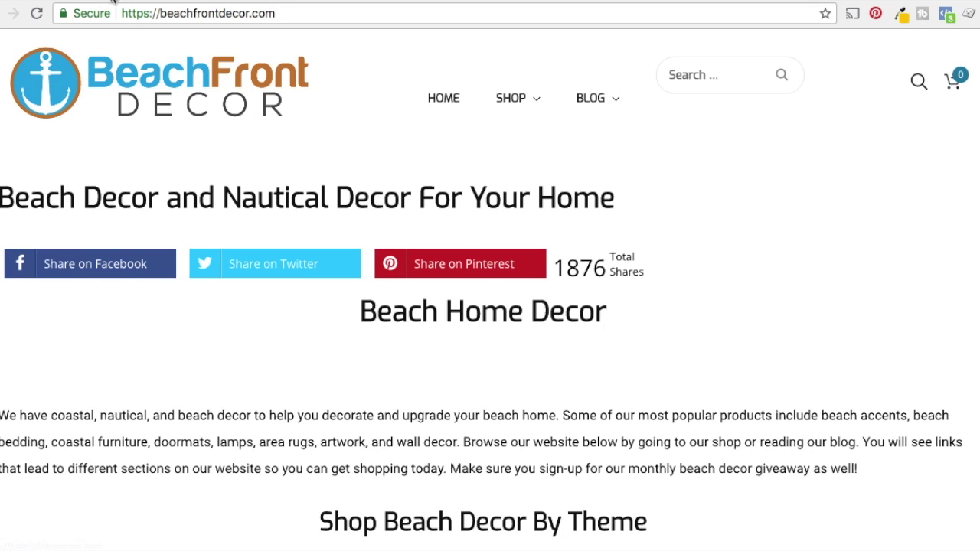
left_click(105, 2)
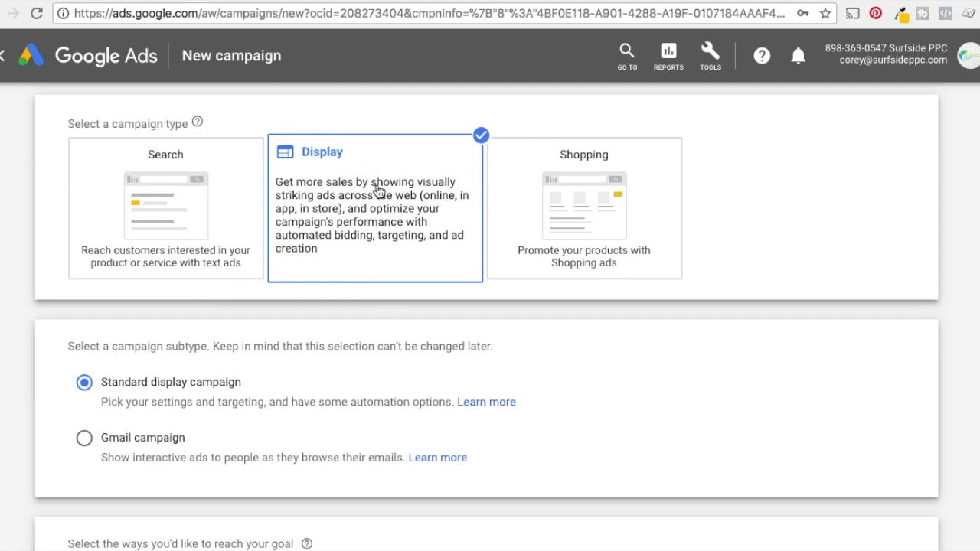
scroll(15, 332, "down", 3)
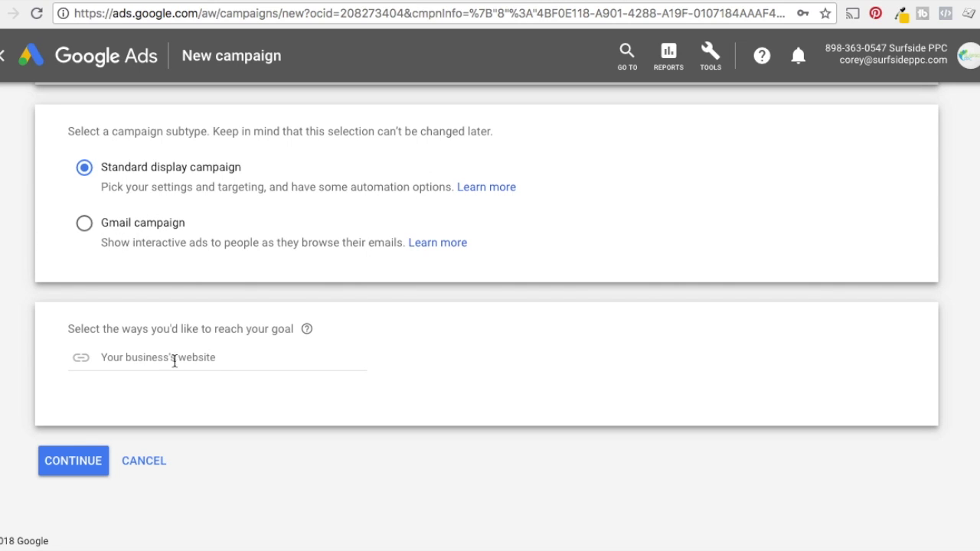
left_click(215, 358)
type("beachfro")
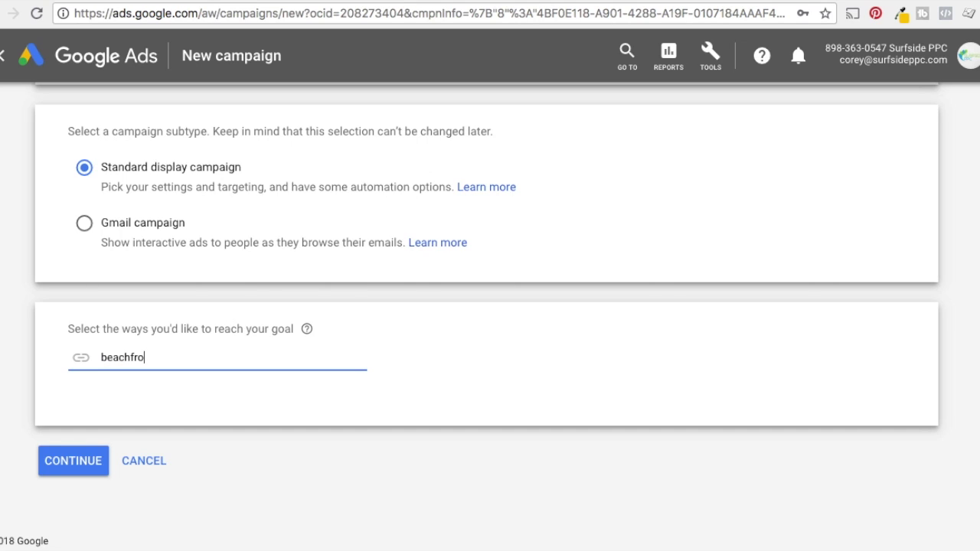
type("ntdecor.com")
left_click(65, 464)
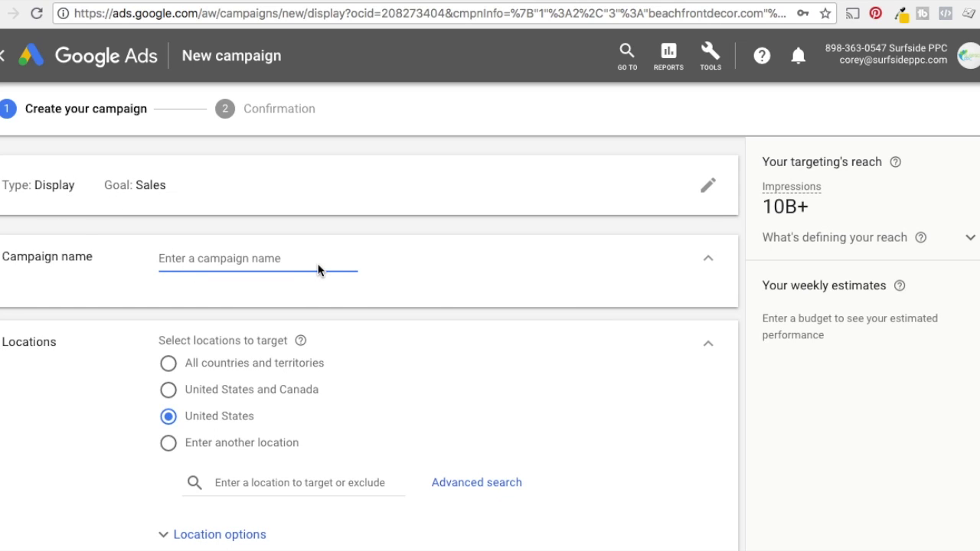
- Name the campaign "Beachfront Decor Display Targeting"
type("Beachfro")
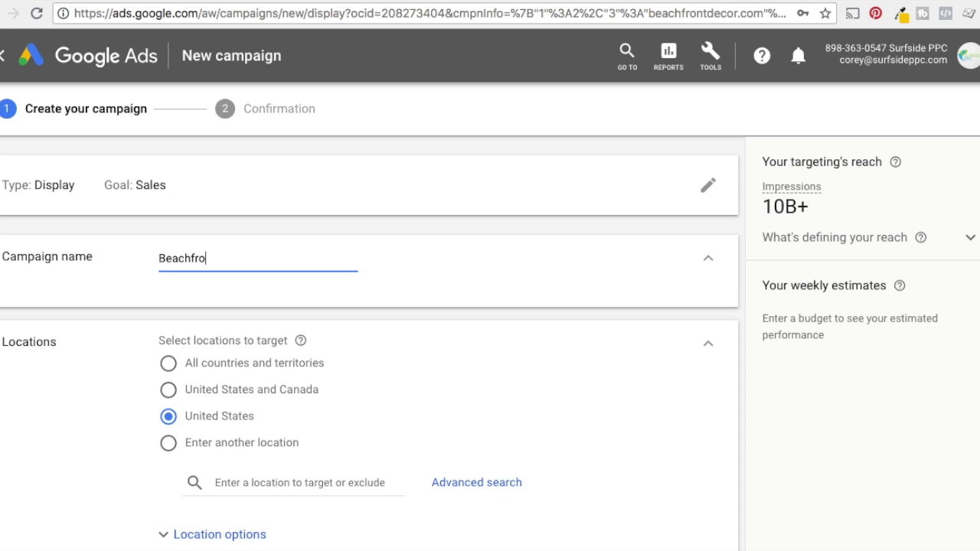
type("nt Decor Display Targetin")
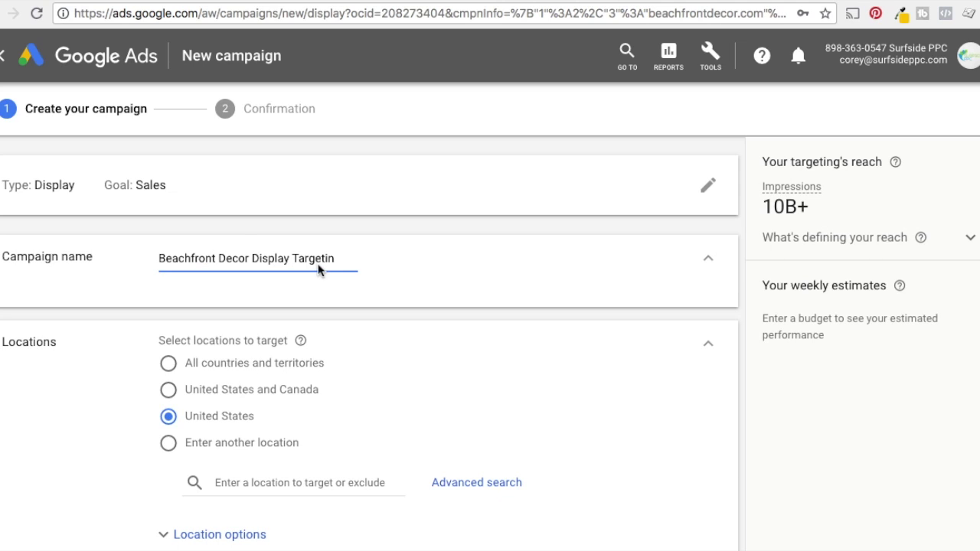
type("g")
scroll(529, 284, "down", 1)
scroll(536, 279, "down", 5)
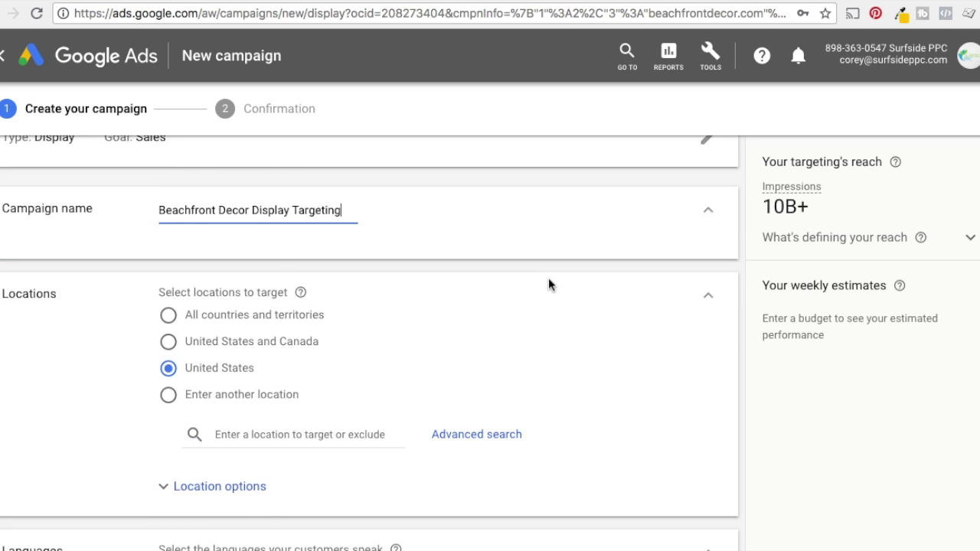
scroll(521, 241, "up", 1)
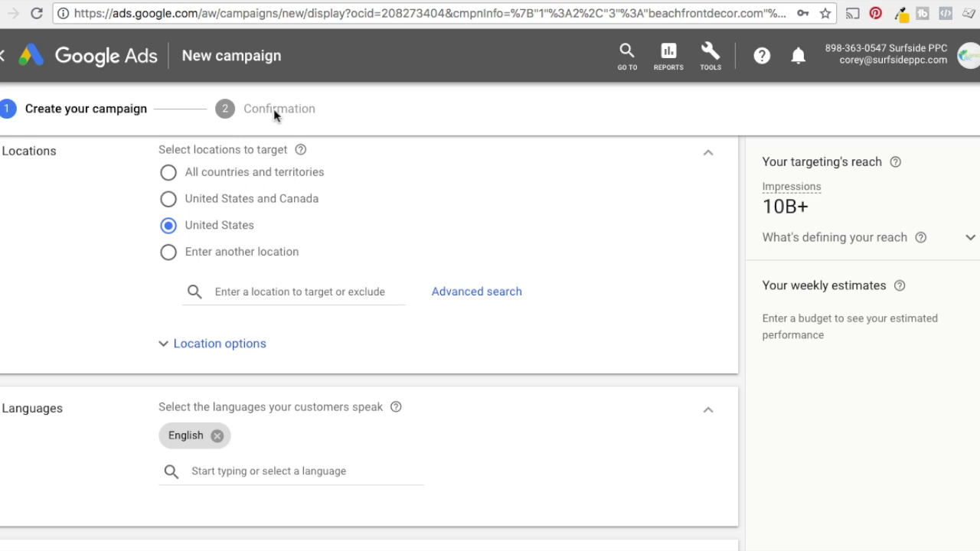
- Switch to the Google Analytics location report and examine United States users by region in the table and on the map
left_click(232, 2)
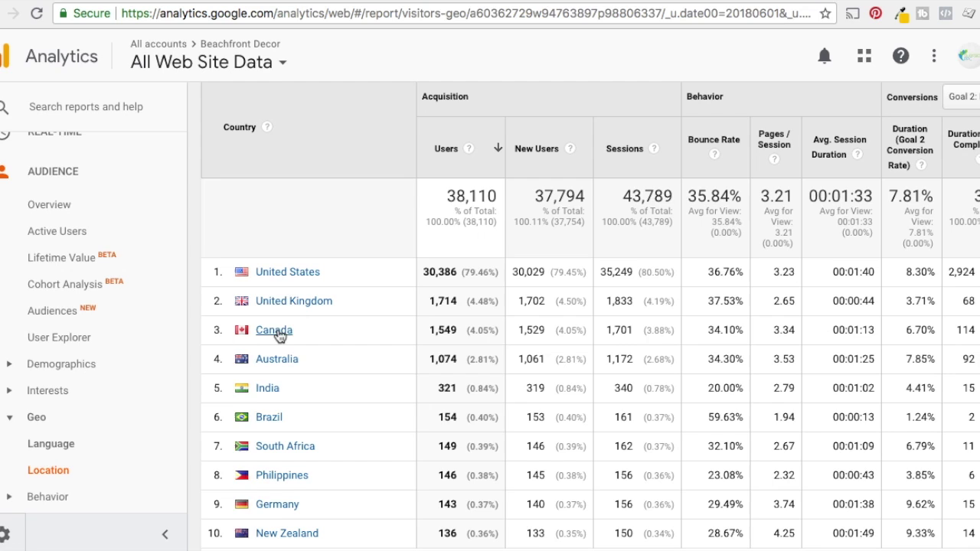
left_click(279, 275)
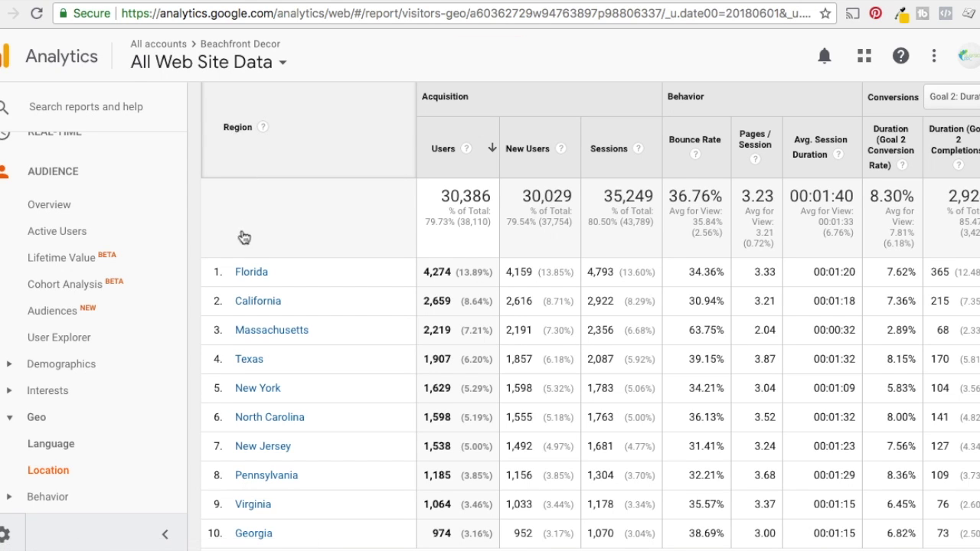
scroll(426, 288, "up", 2)
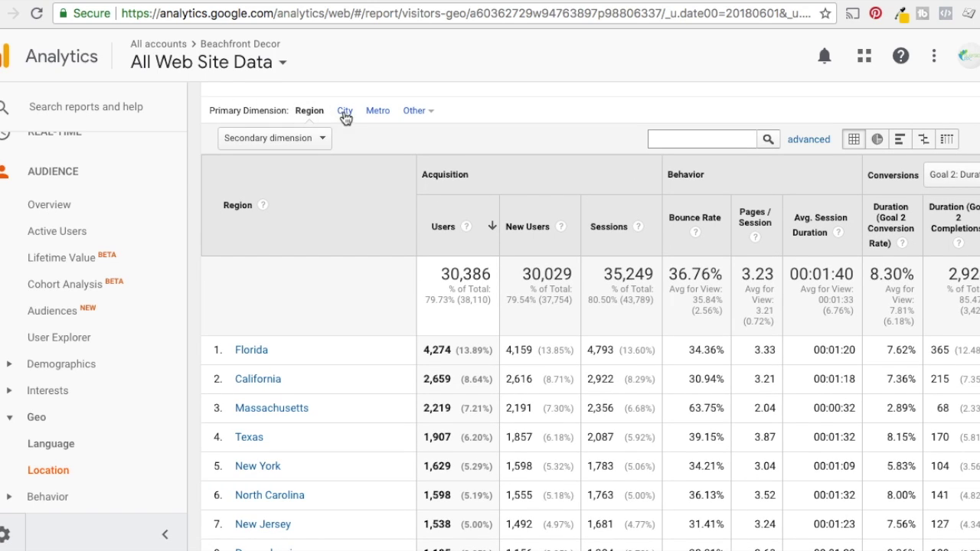
scroll(395, 132, "up", 4)
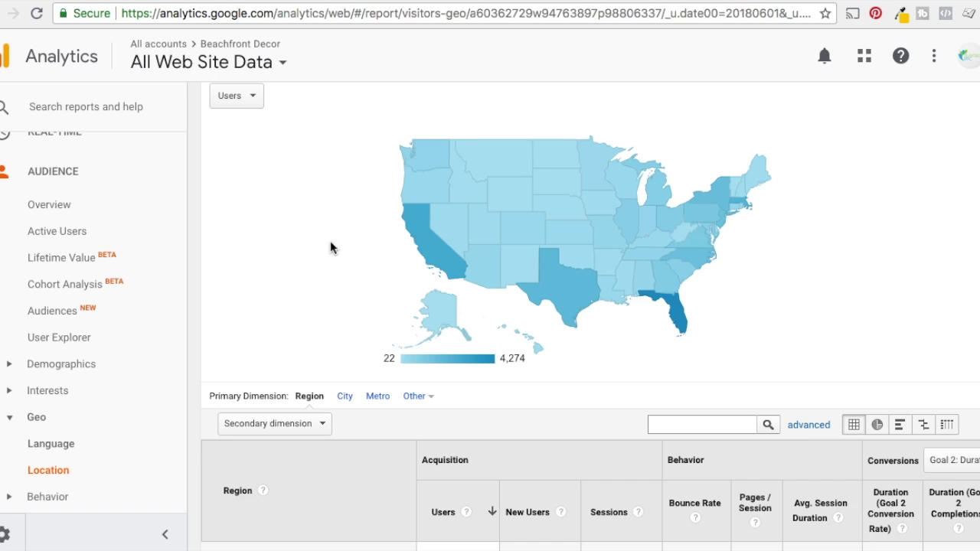
mouse_move(554, 180)
mouse_move(677, 291)
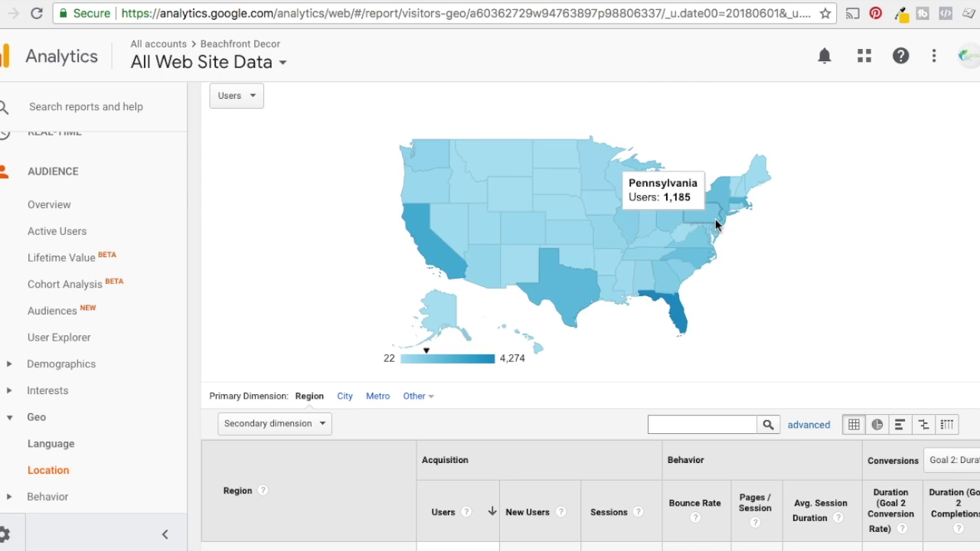
mouse_move(436, 258)
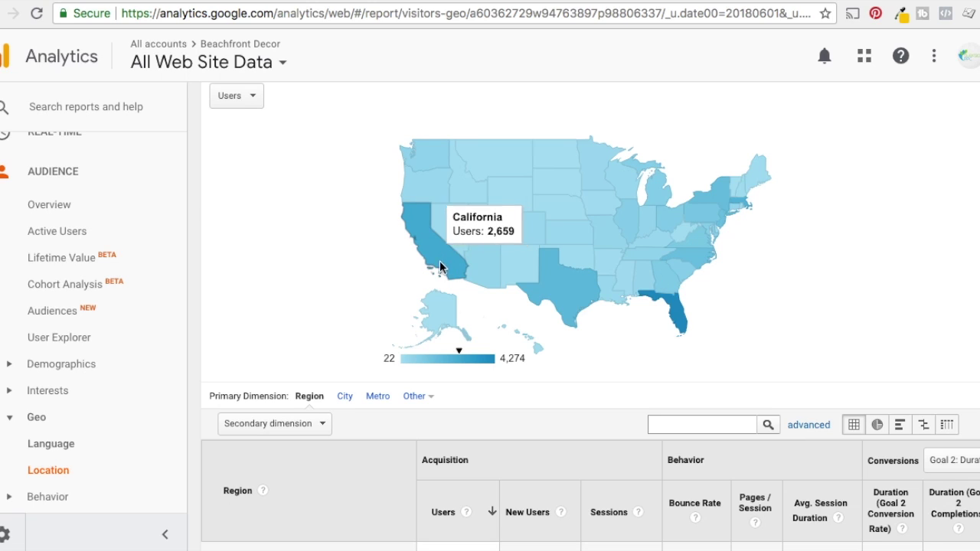
mouse_move(531, 342)
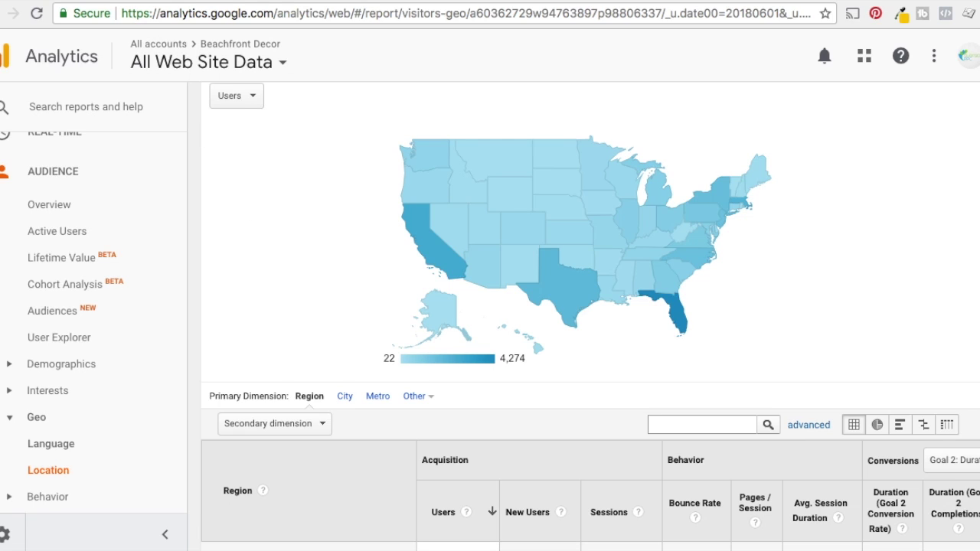
- Back in Google Ads, bulk-enter Florida, California, New York, Virginia, Georgia, South Carolina, North Carolina, Pennsylvania, New Jersey and Texas in the advanced location search
left_click(230, 1)
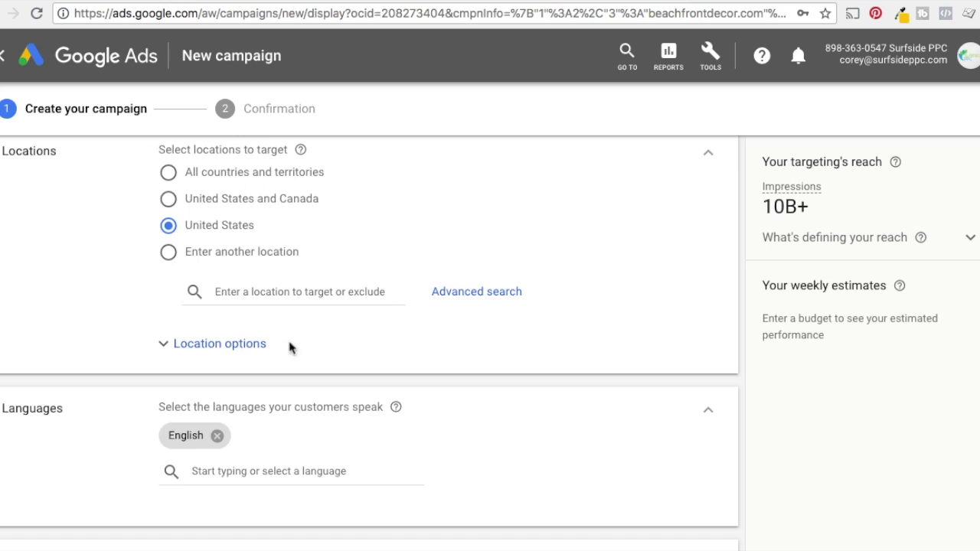
left_click(492, 292)
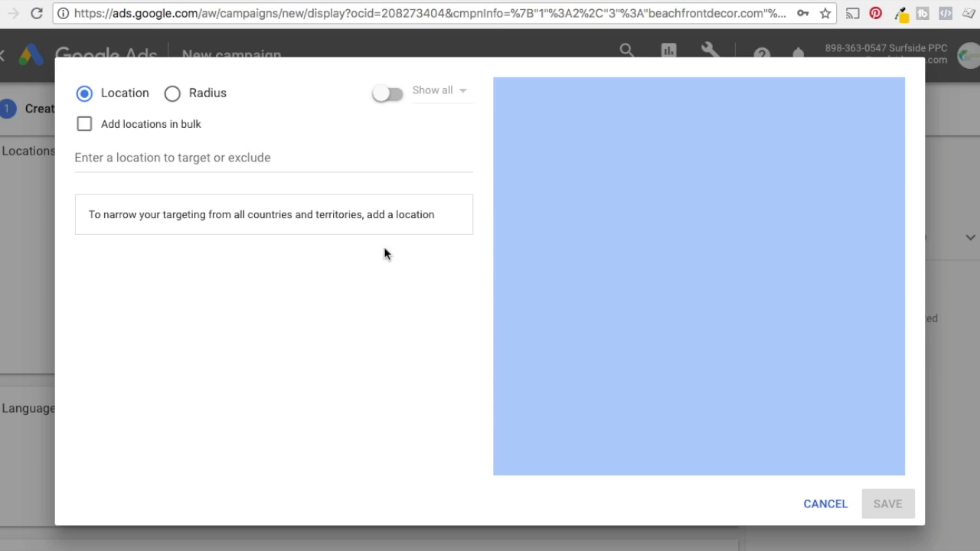
left_click(84, 126)
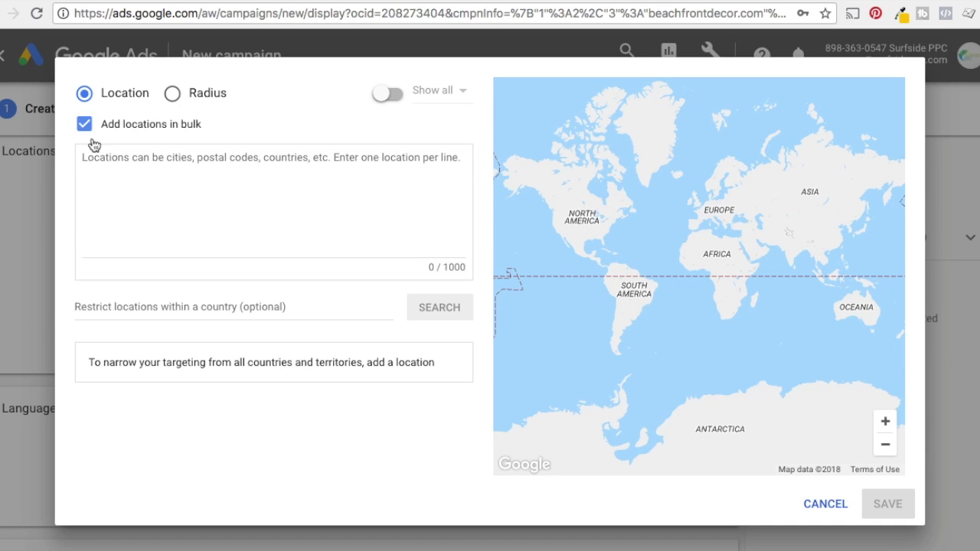
left_click(285, 192)
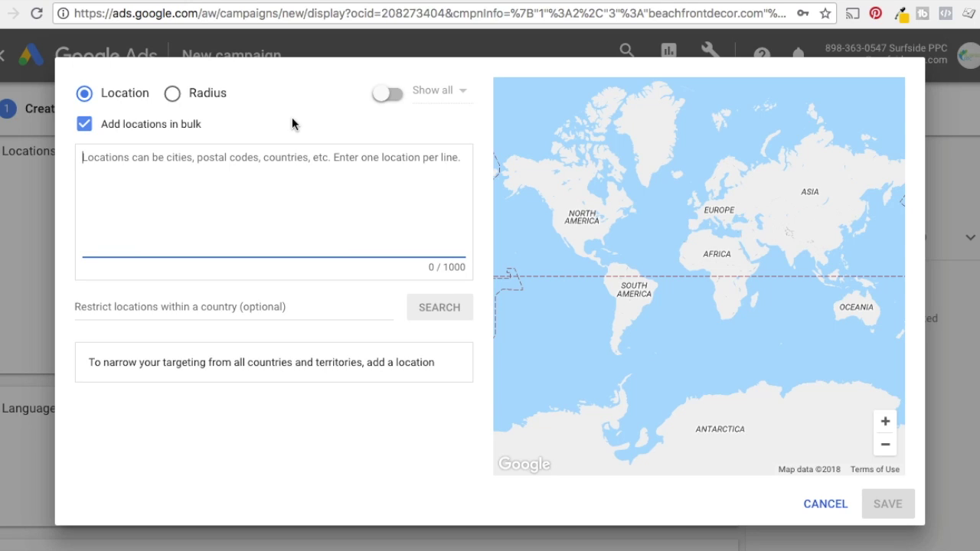
type("Florid")
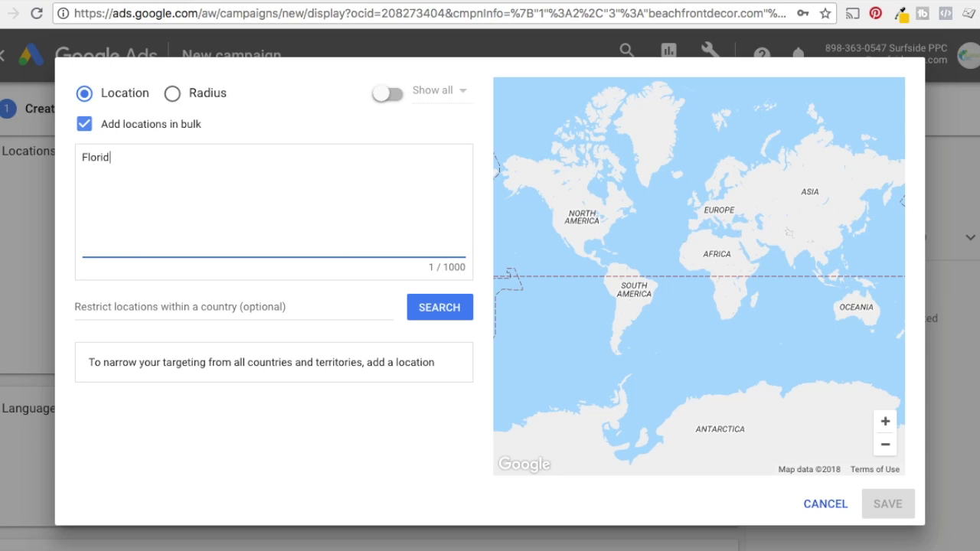
type("a California New York Virginia Georgia South Carolina North Carolina Pennsylvania New Jersey Texas")
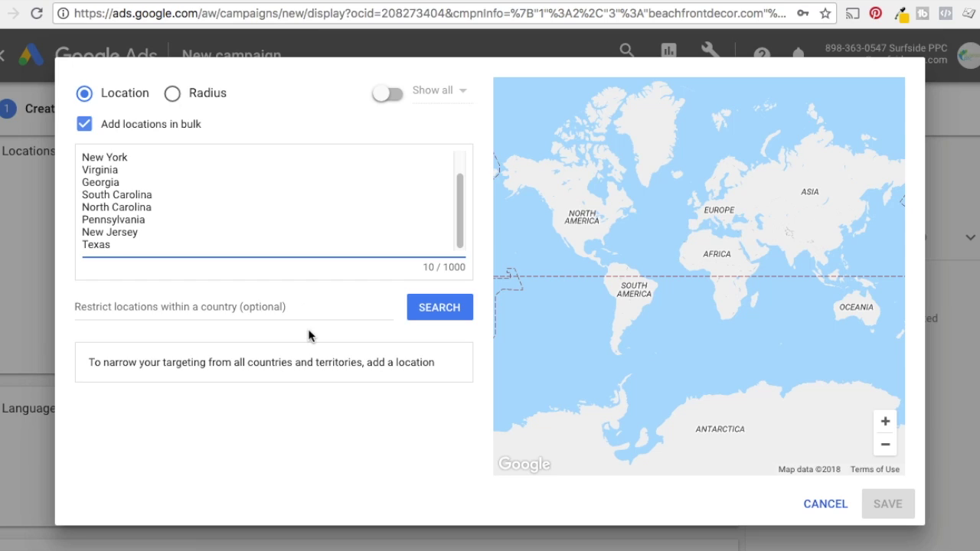
scroll(115, 213, "up", 2)
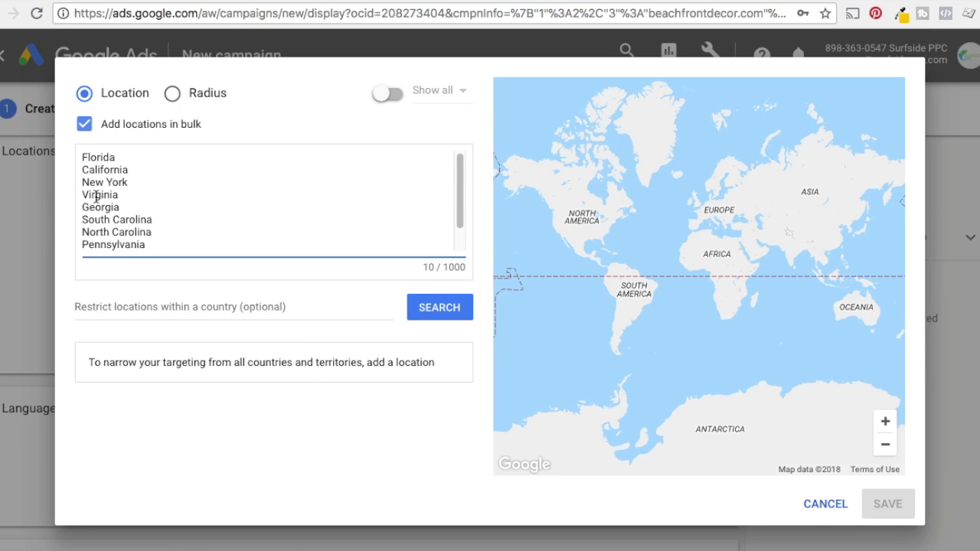
scroll(199, 221, "down", 2)
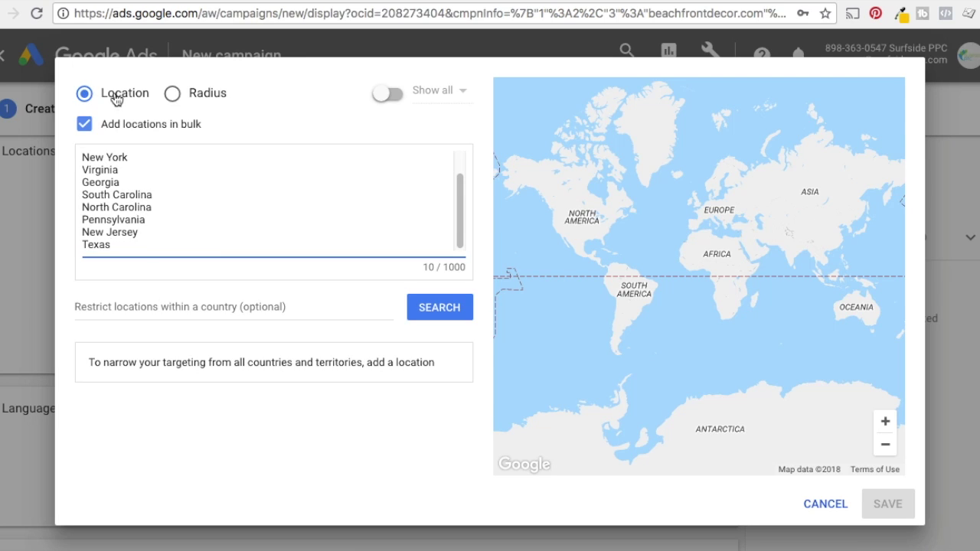
- Search for the entered locations, remove the country Georgia from the matches, and save all remaining states as targeted locations
left_click(449, 319)
scroll(303, 366, "down", 1)
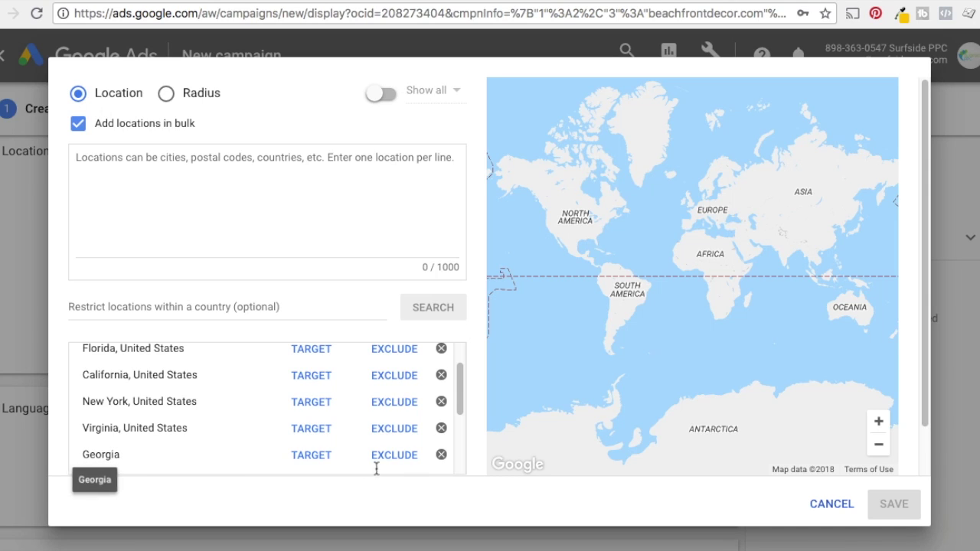
left_click(441, 457)
scroll(217, 414, "up", 2)
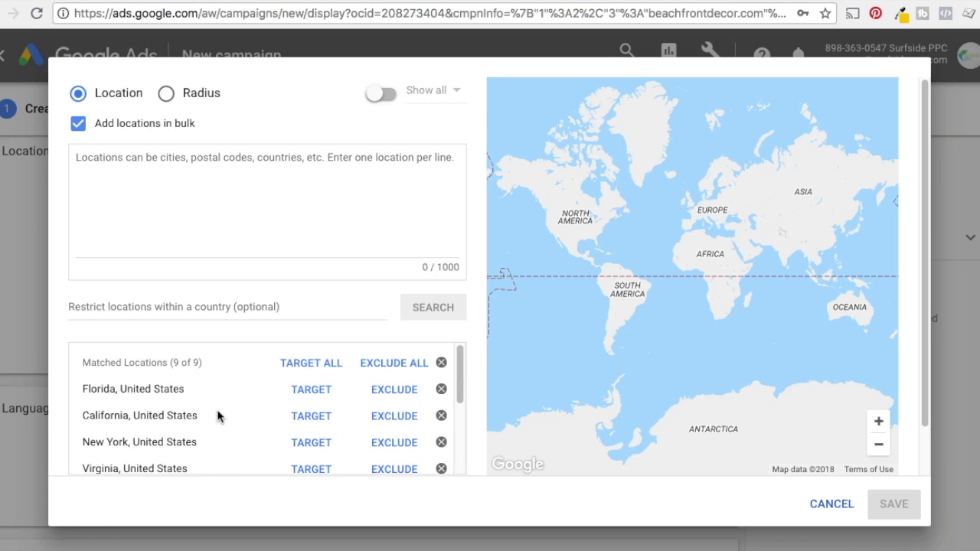
left_click(306, 366)
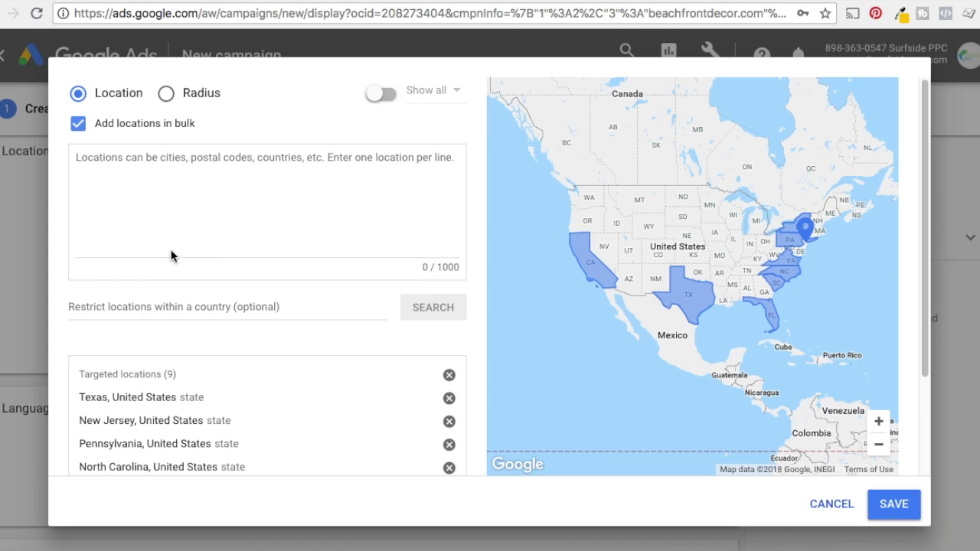
left_click(894, 505)
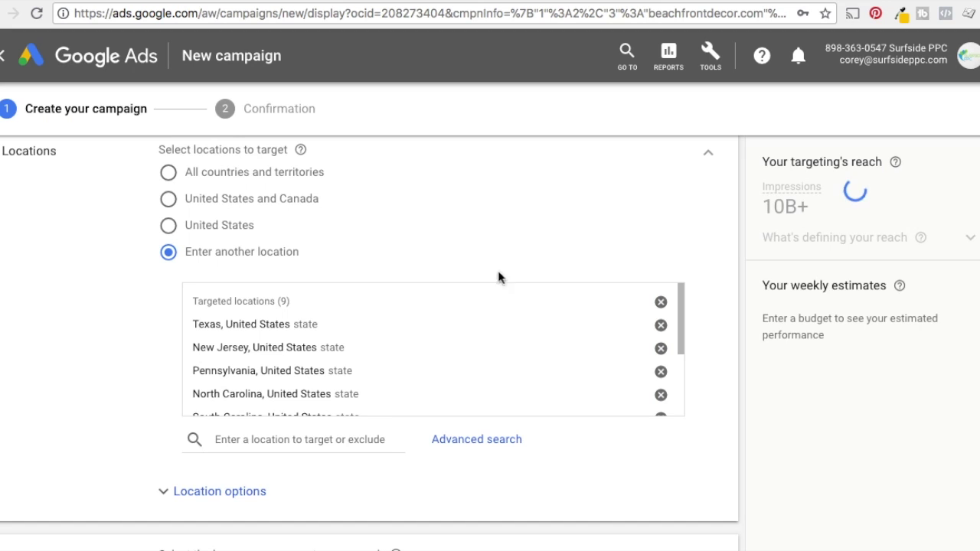
- Switch to the Google Analytics location report and compare user counts and goal conversion rates by state
left_click(266, 2)
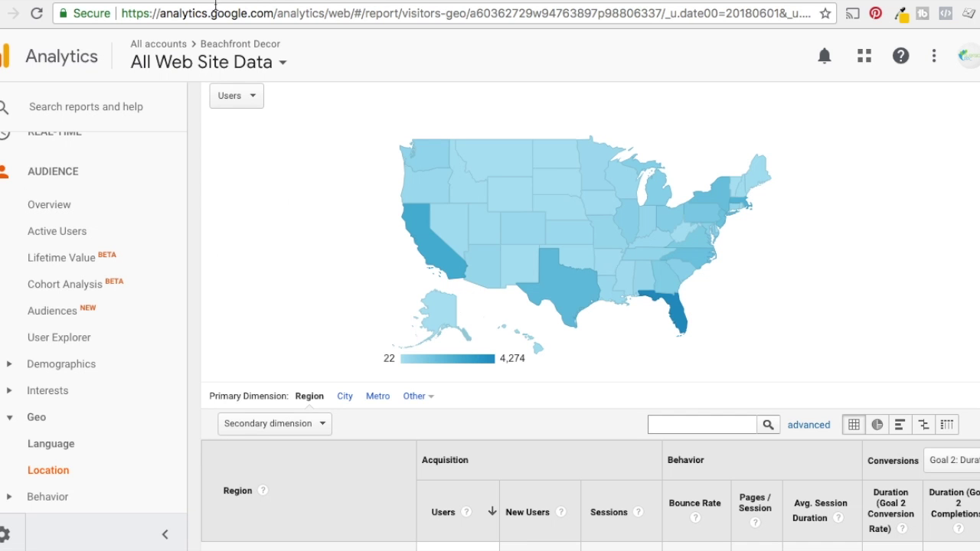
scroll(422, 444, "down", 6)
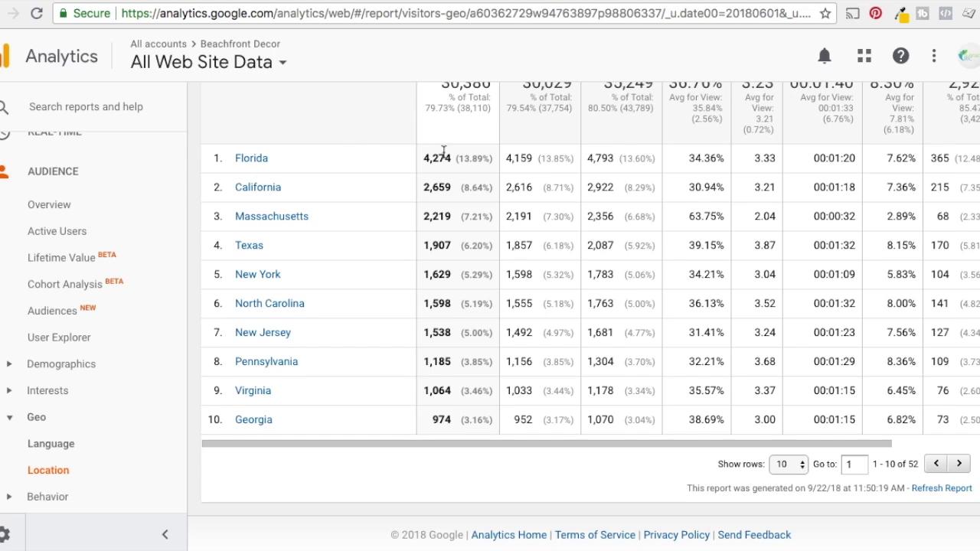
scroll(475, 170, "up", 3)
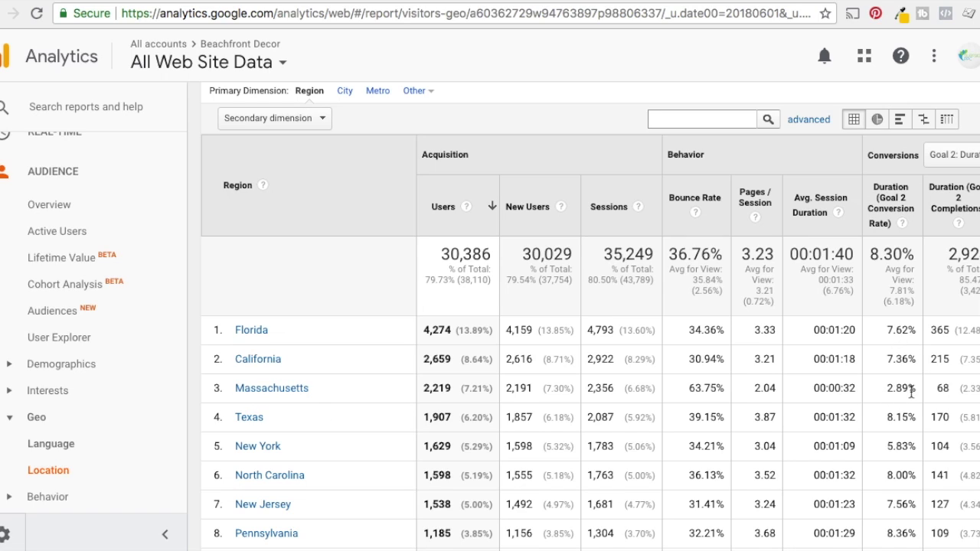
- Check Massachusetts' session figures in Google Analytics, and back in Google Ads limit location targeting to people in the targeted locations
left_click_drag(855, 392, 750, 391)
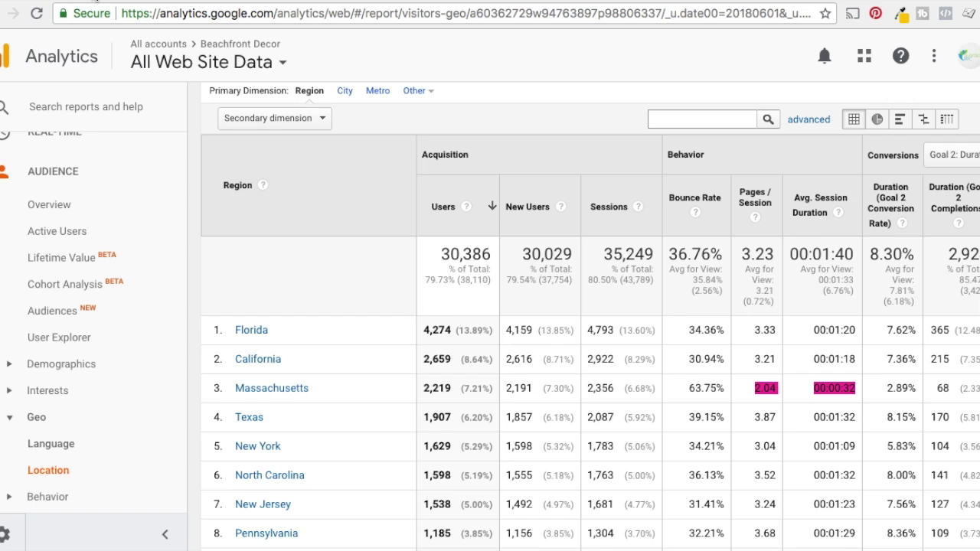
left_click(95, 1)
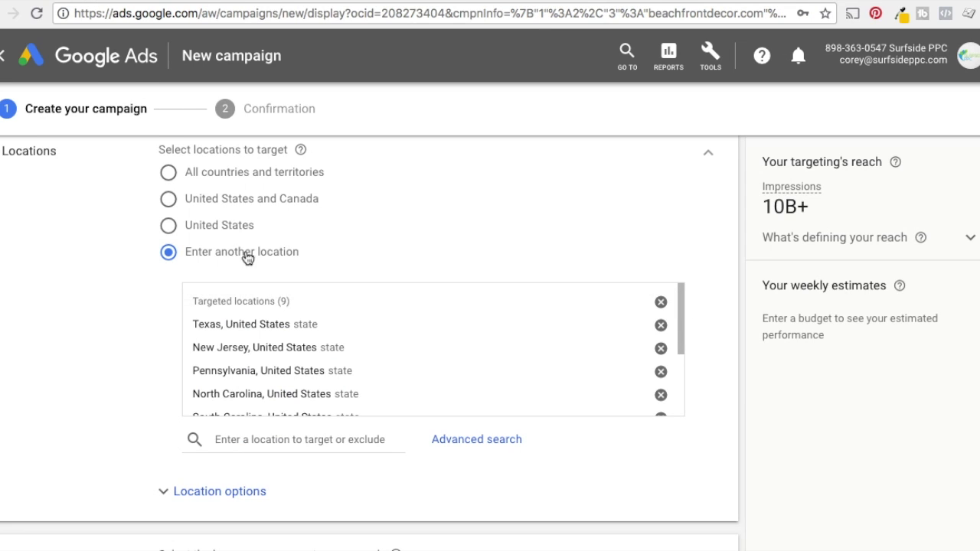
scroll(107, 329, "down", 3)
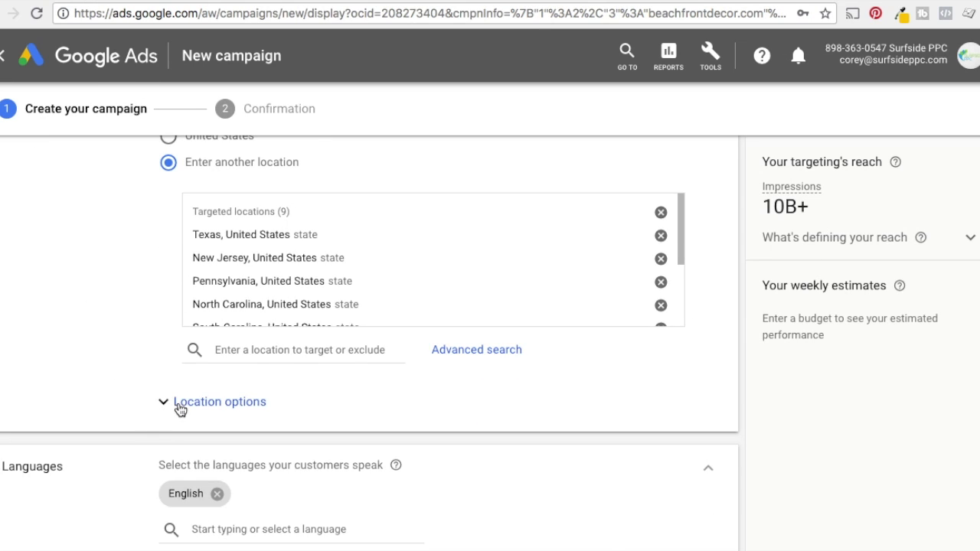
left_click(181, 410)
scroll(35, 365, "down", 3)
left_click(168, 264)
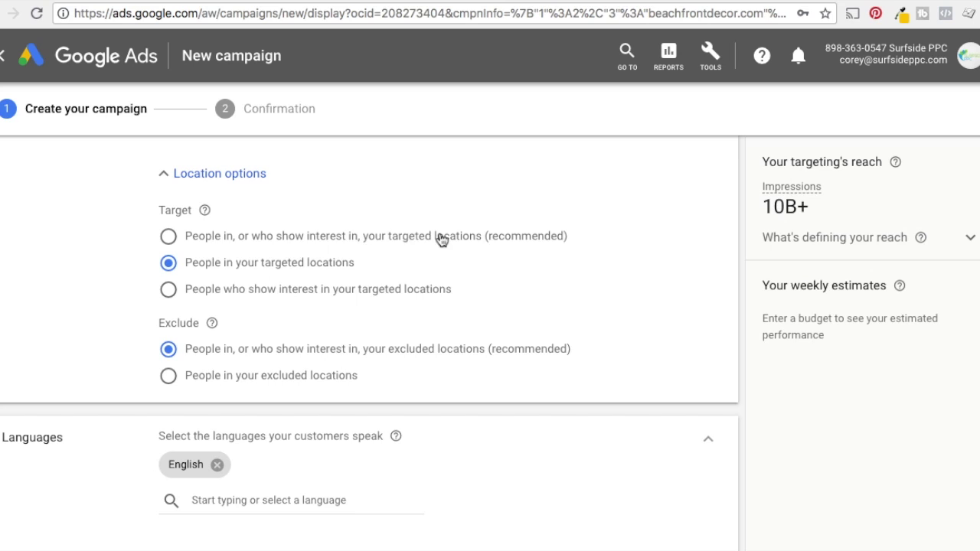
- Set the campaign's average daily budget to $15.00, keeping English as the language and the conversions-focused manual bidding
scroll(701, 301, "down", 3)
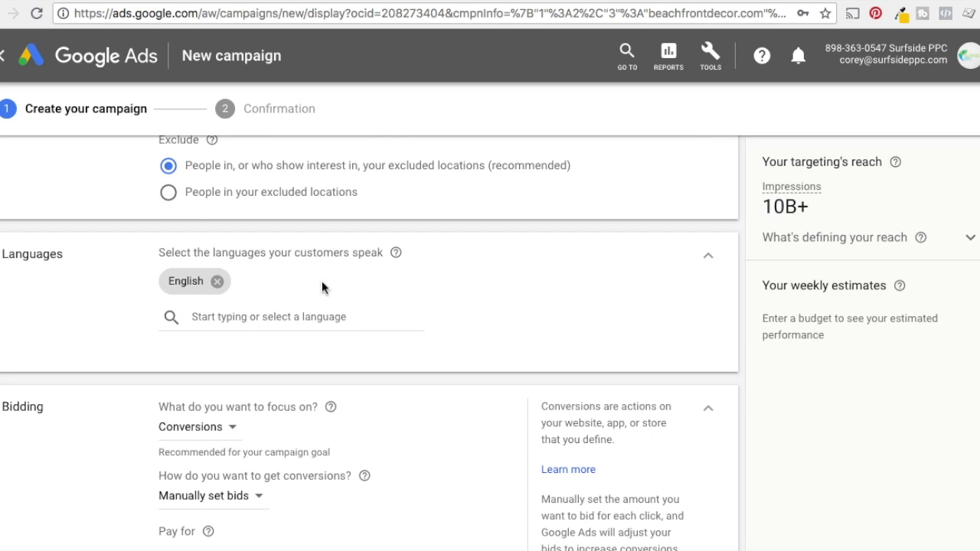
scroll(322, 287, "down", 1)
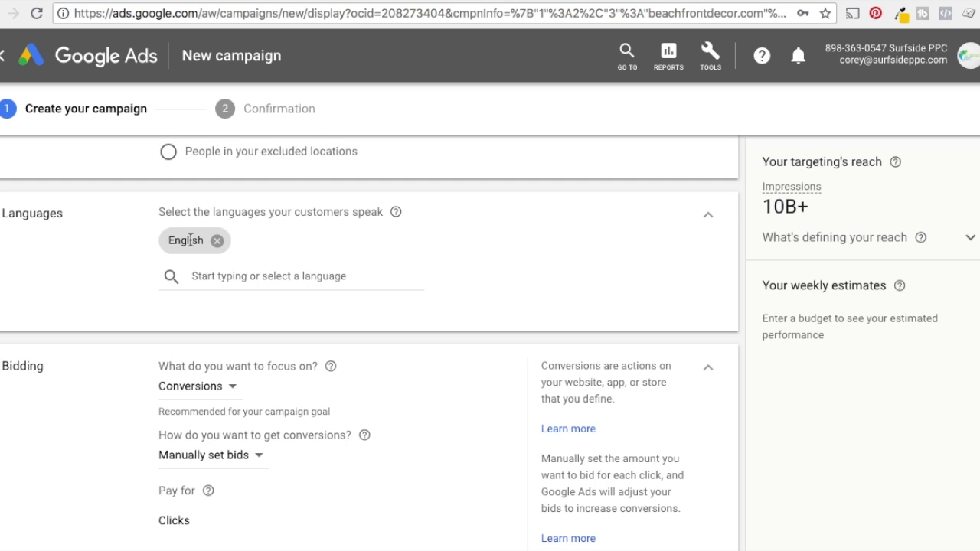
scroll(109, 255, "down", 6)
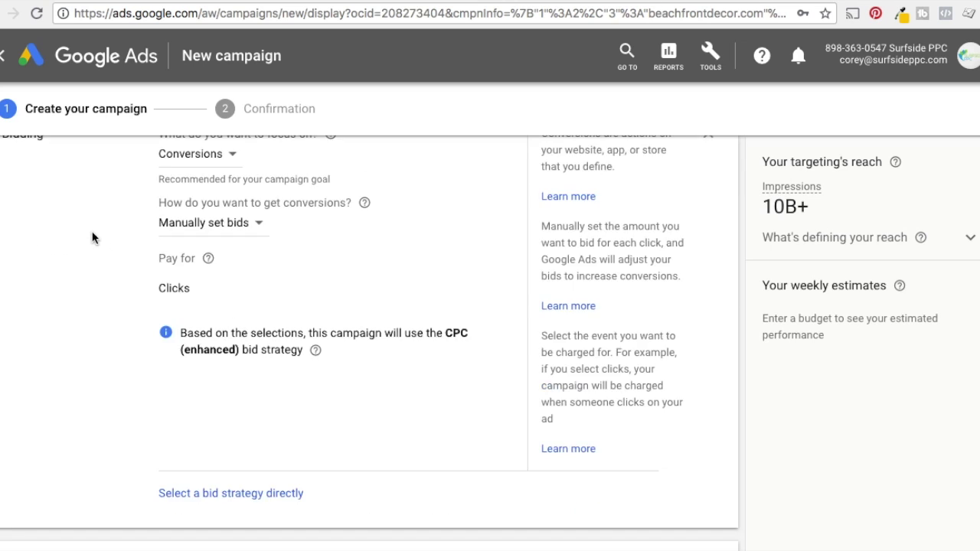
scroll(92, 251, "up", 2)
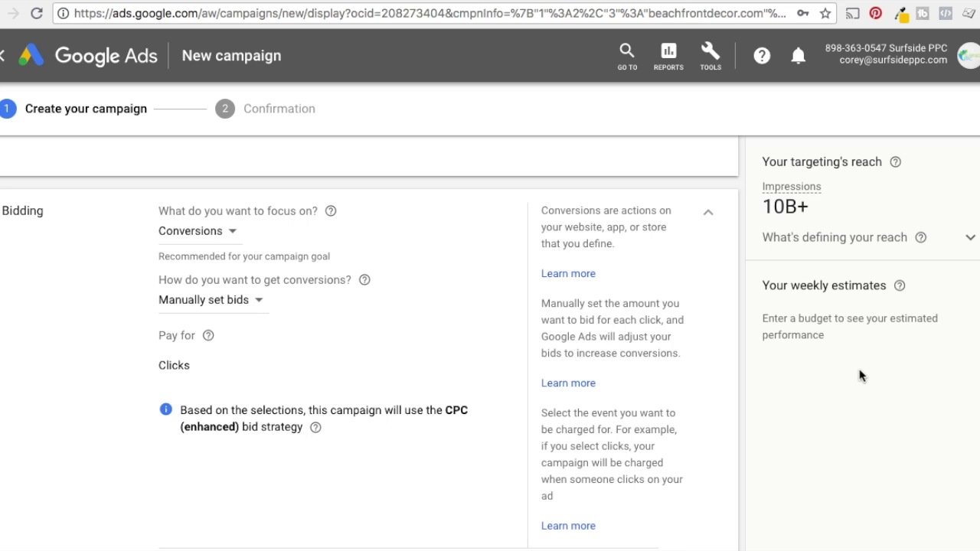
scroll(855, 368, "down", 5)
left_click(183, 280)
type("15.00")
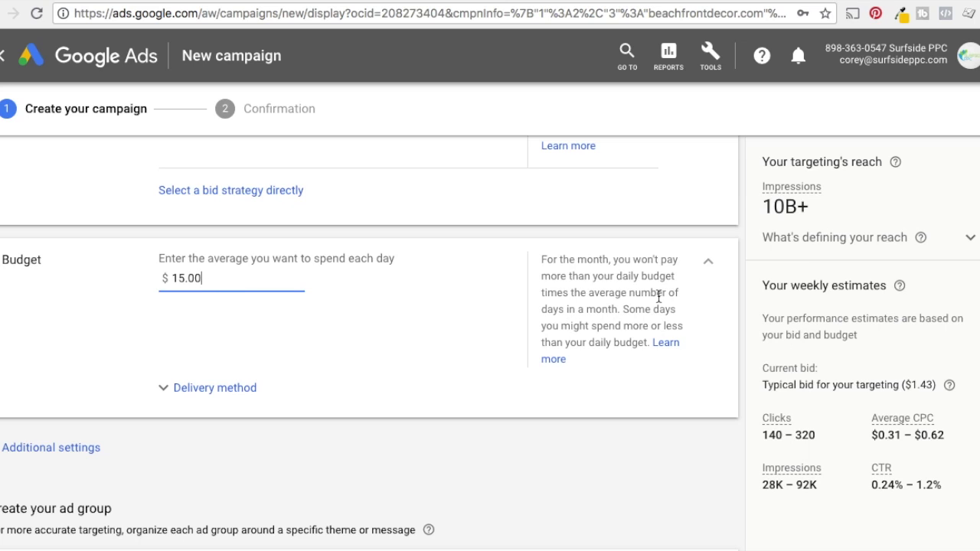
- Expand the additional campaign settings and look over the campaign URL options without entering anything
scroll(653, 296, "down", 3)
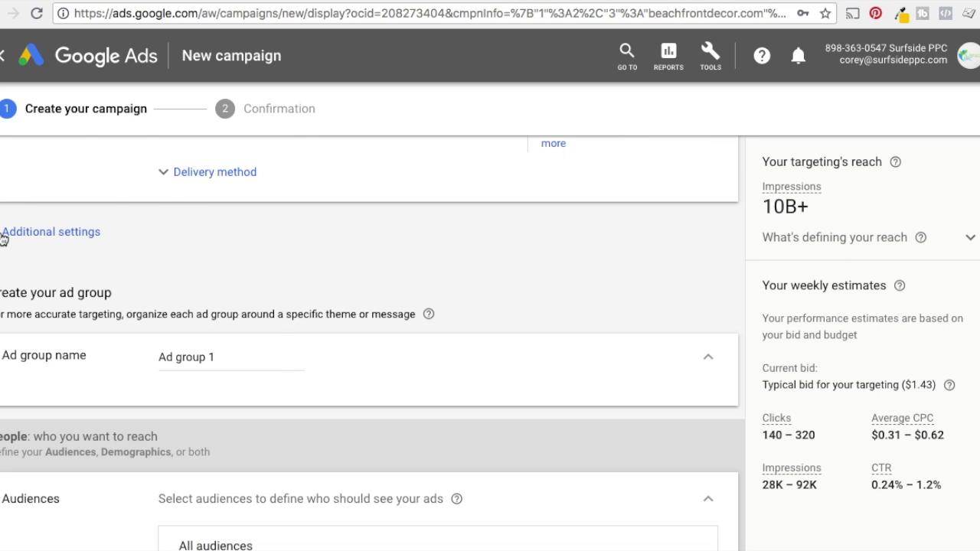
left_click(4, 234)
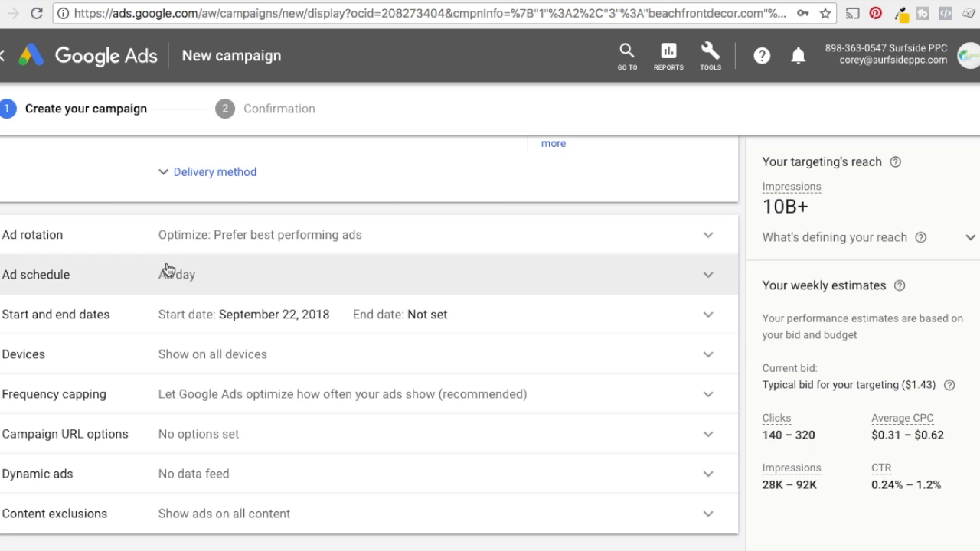
scroll(546, 294, "down", 1)
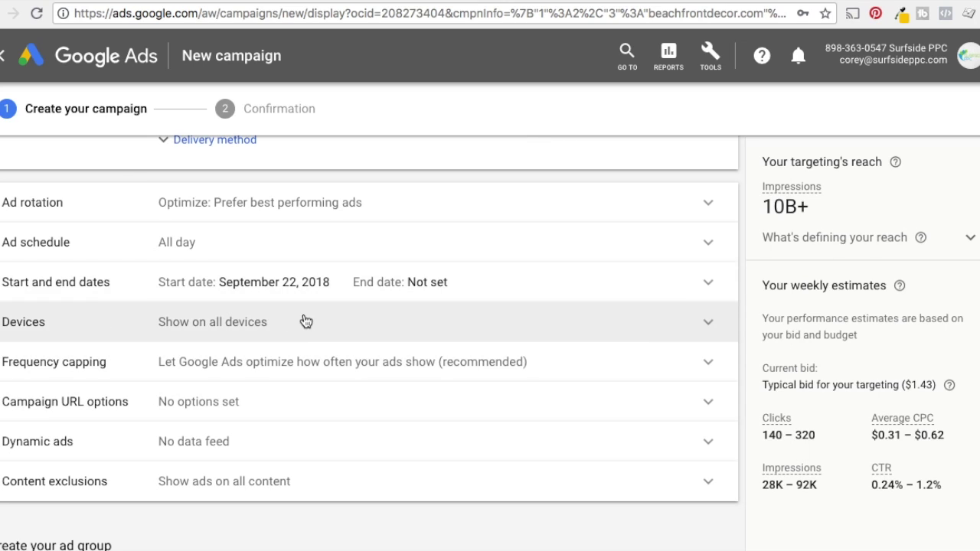
scroll(544, 406, "down", 1)
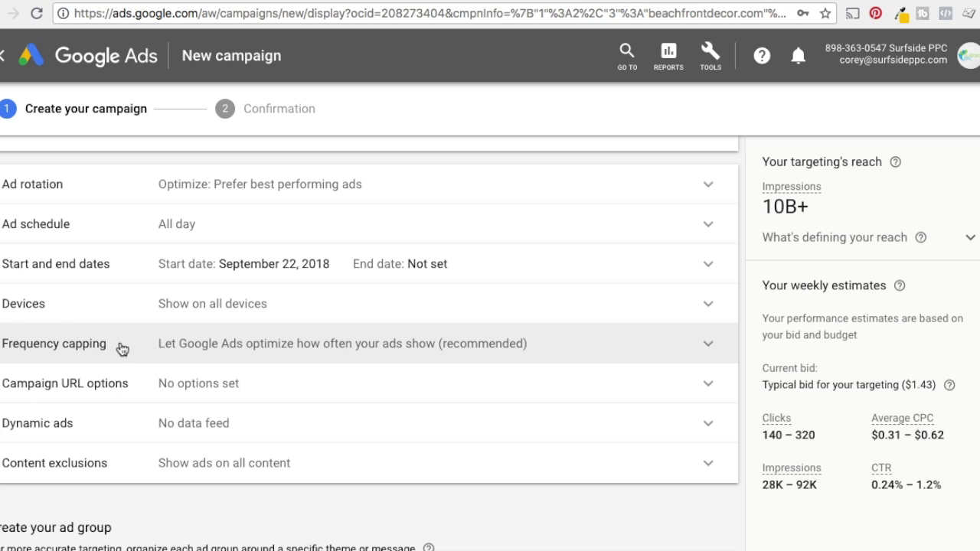
scroll(379, 392, "down", 3)
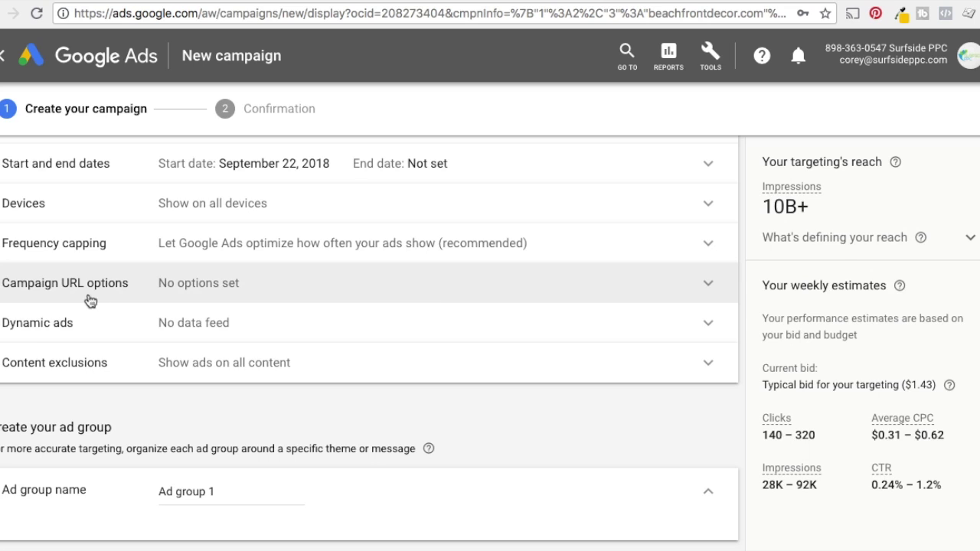
left_click(216, 294)
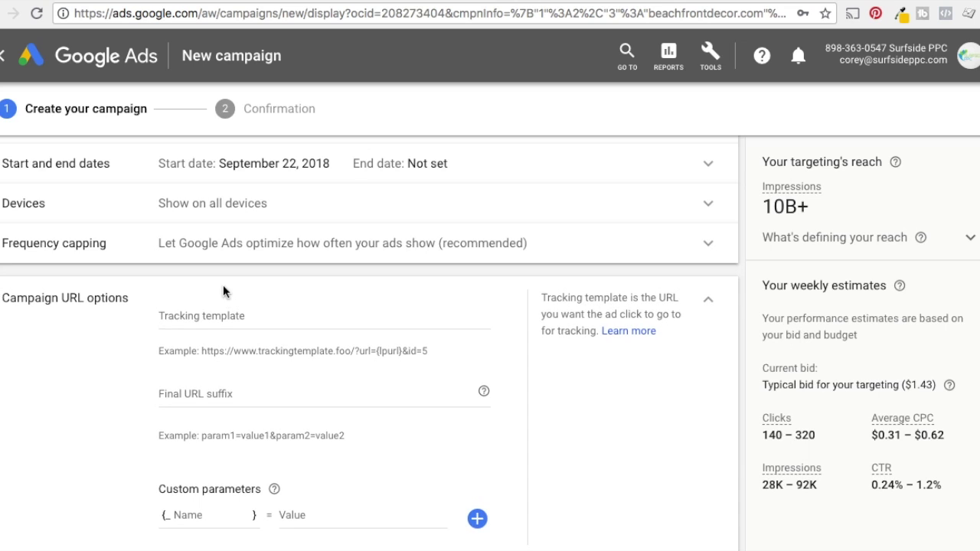
left_click(705, 304)
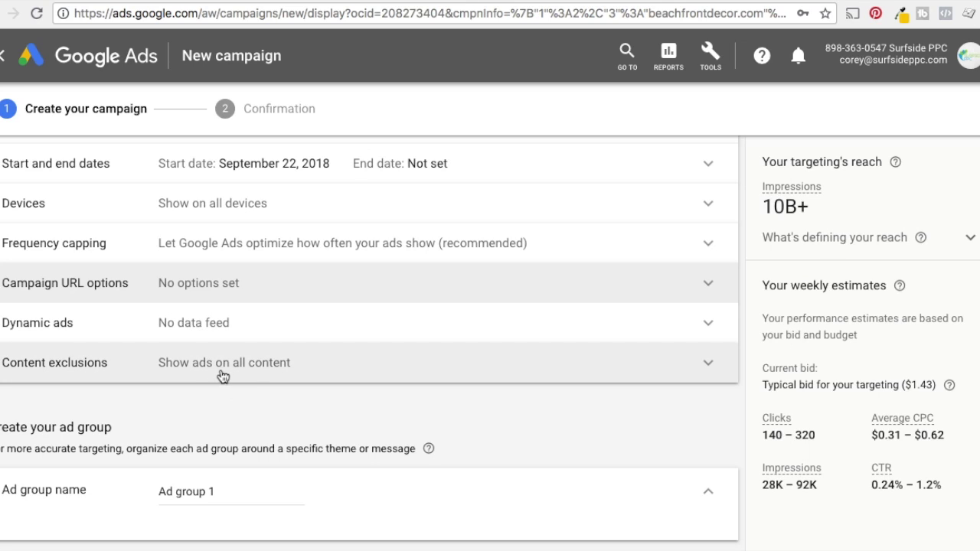
- Exclude all five sensitive content categories, from Tragedy and conflict to Sensational and shocking, plus content labeled DL-MA: Mature audiences
left_click(223, 378)
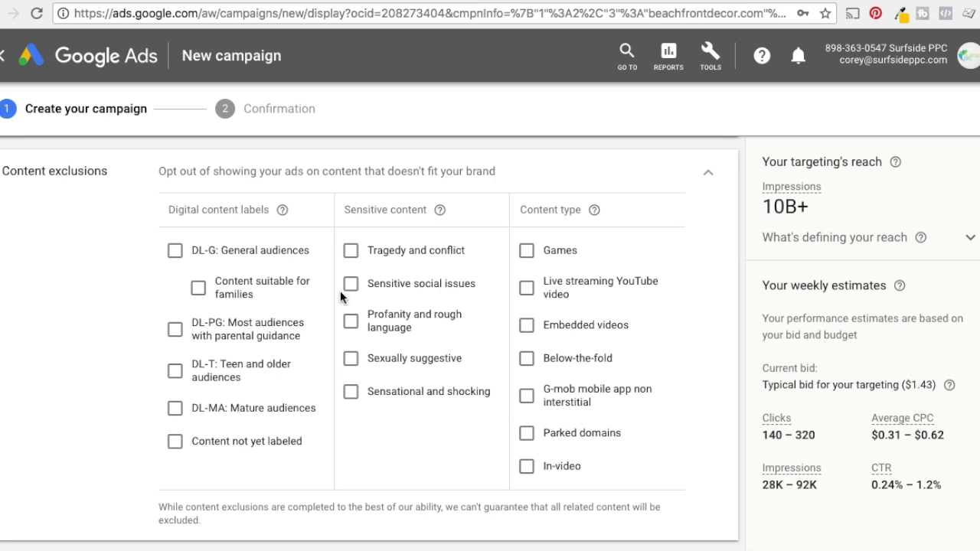
left_click(352, 253)
left_click(351, 284)
left_click(350, 322)
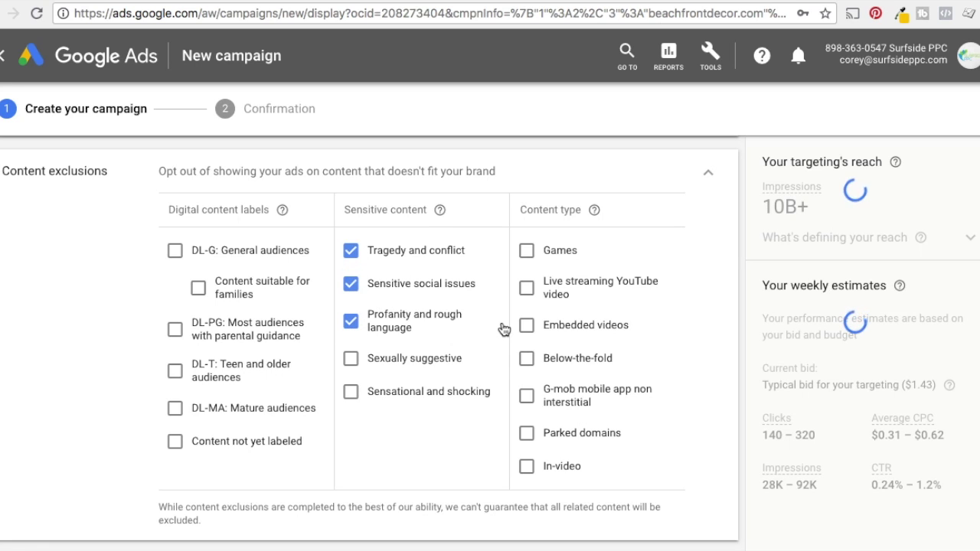
left_click(351, 361)
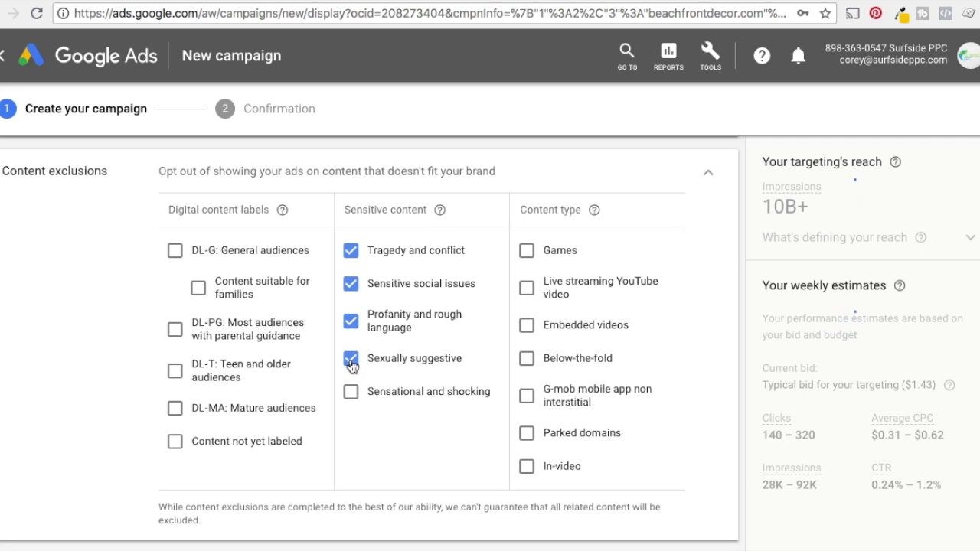
left_click(351, 393)
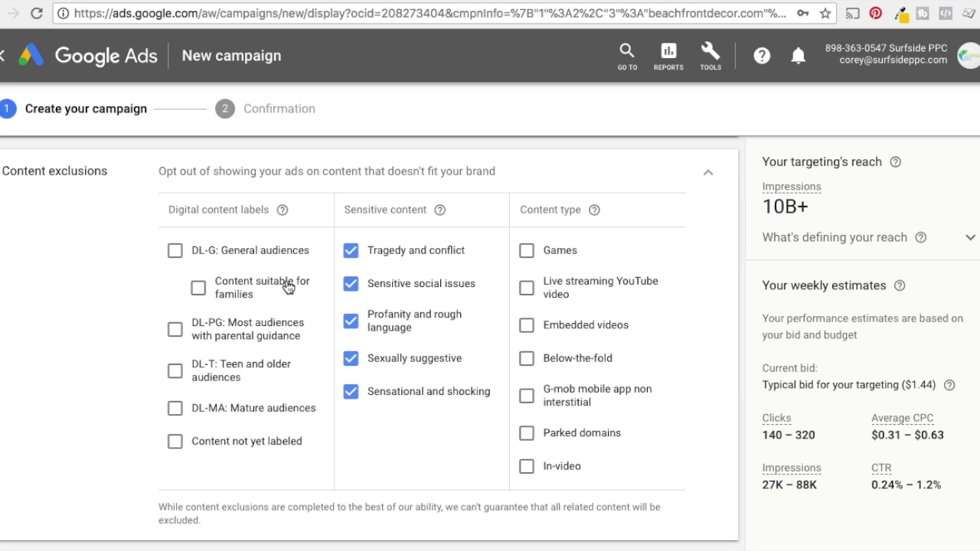
left_click(175, 411)
left_click(708, 173)
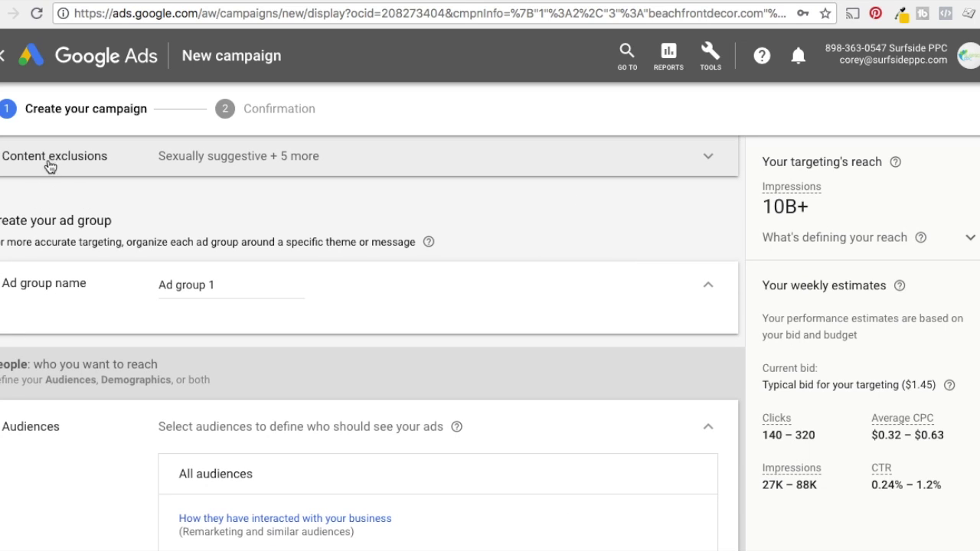
scroll(536, 268, "down", 1)
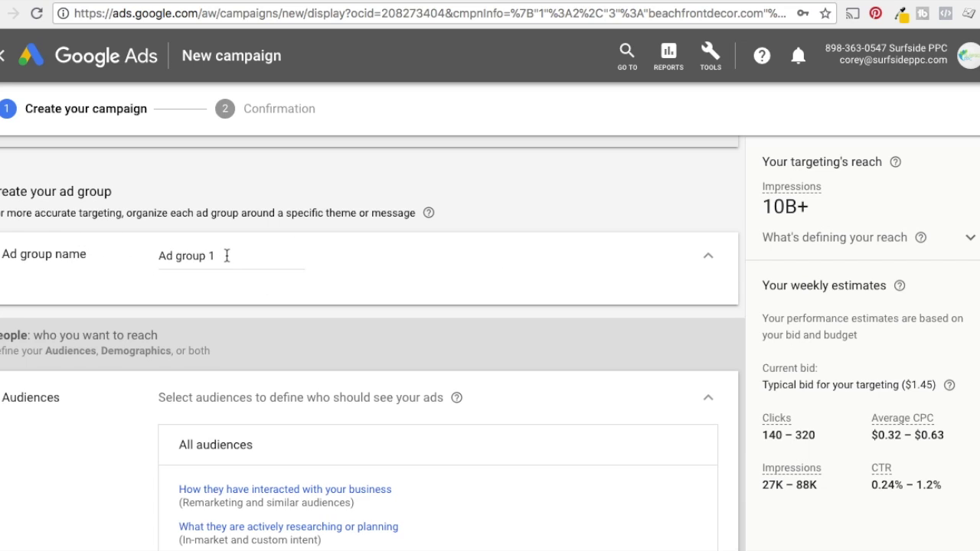
triple_click(190, 253)
left_click(252, 252)
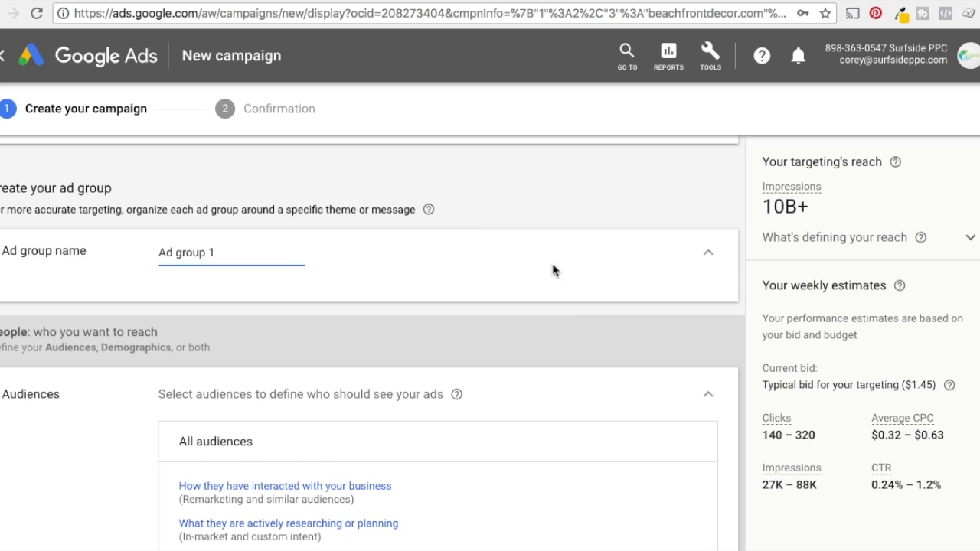
- Expand the ad group's demographics section to show the gender, age, parental status and household income options
scroll(551, 268, "down", 3)
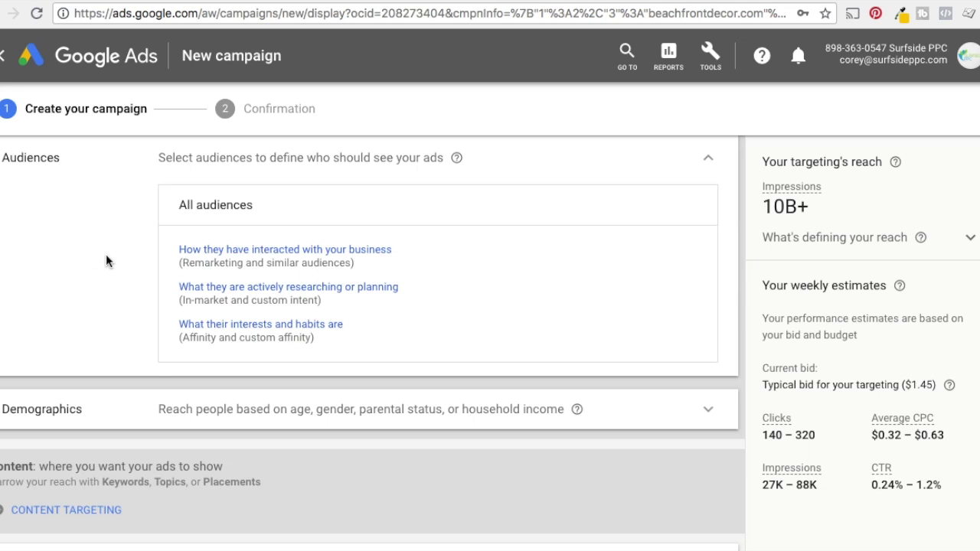
scroll(103, 237, "down", 1)
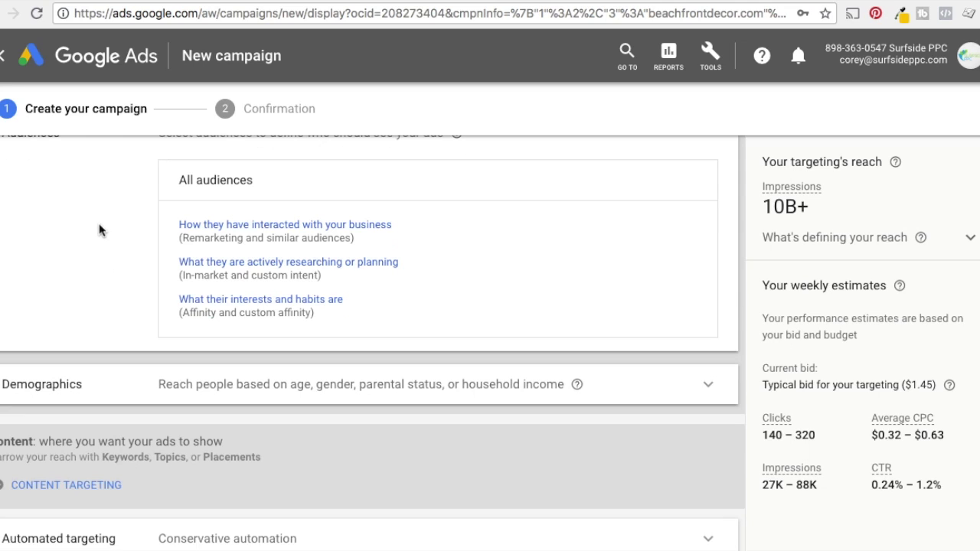
left_click(708, 388)
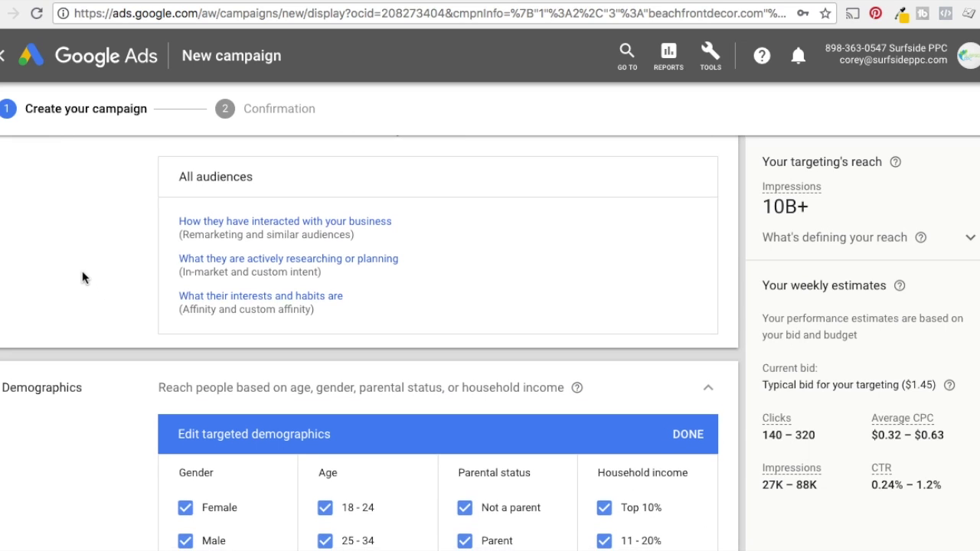
scroll(90, 270, "down", 1)
scroll(90, 306, "down", 3)
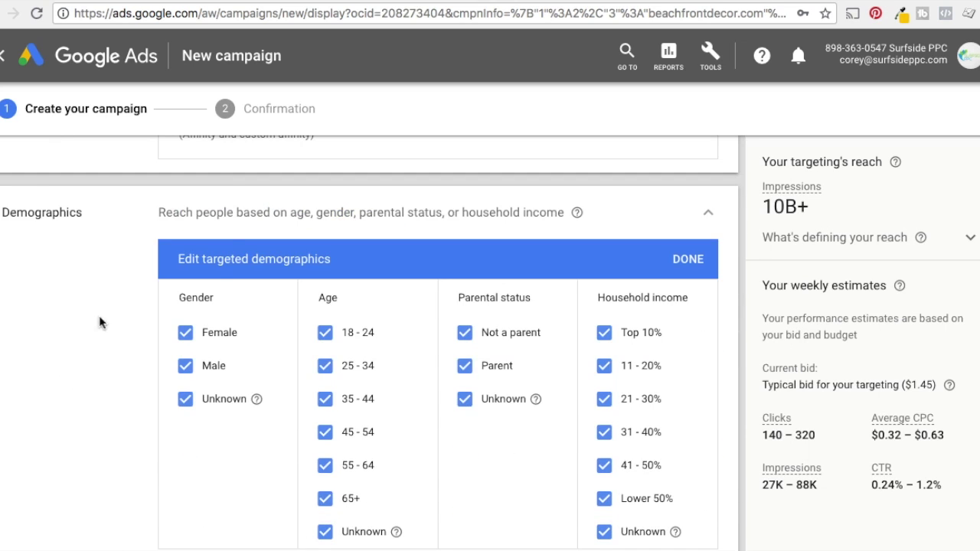
- Examine the age and gender breakdown in the Google Analytics demographics overview, and return to the Google Ads campaign
key("ctrl+Tab")
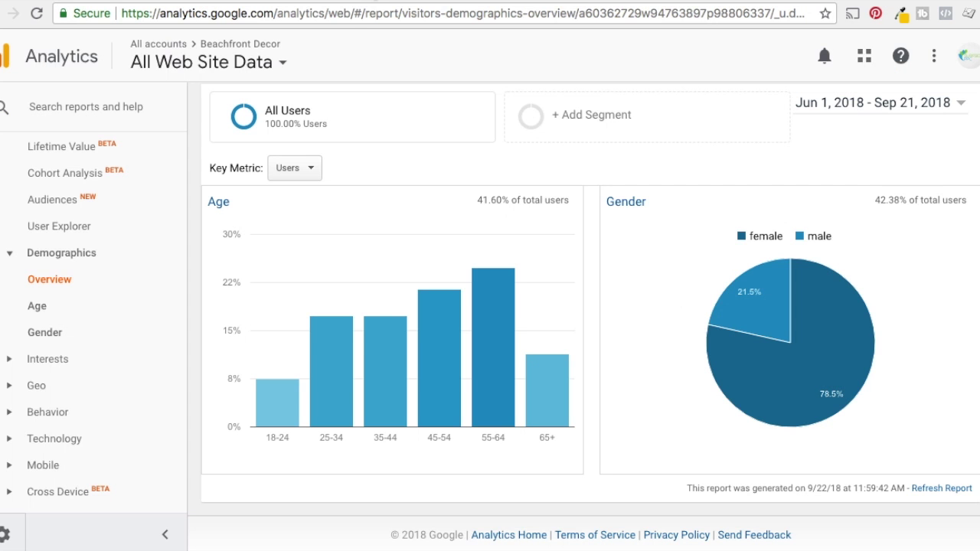
scroll(101, 202, "up", 3)
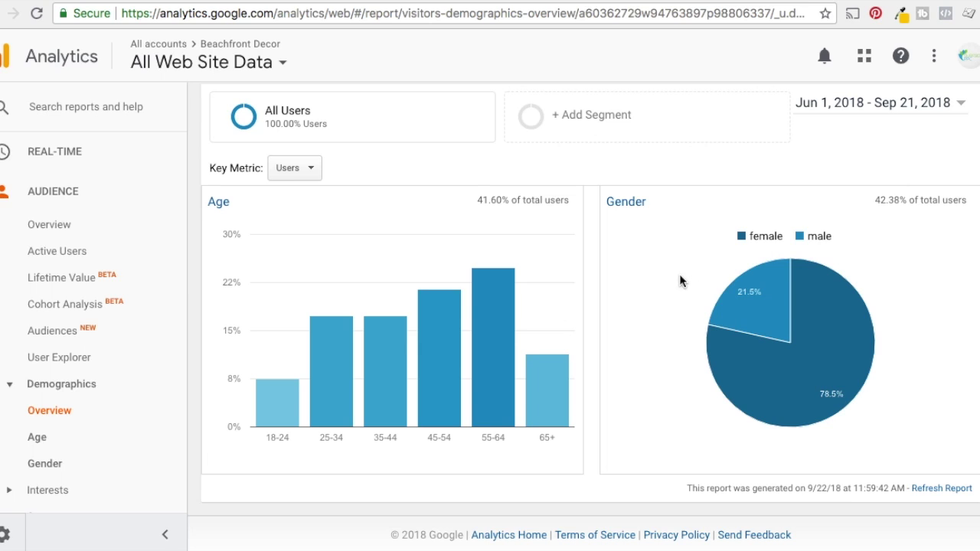
left_click(122, 0)
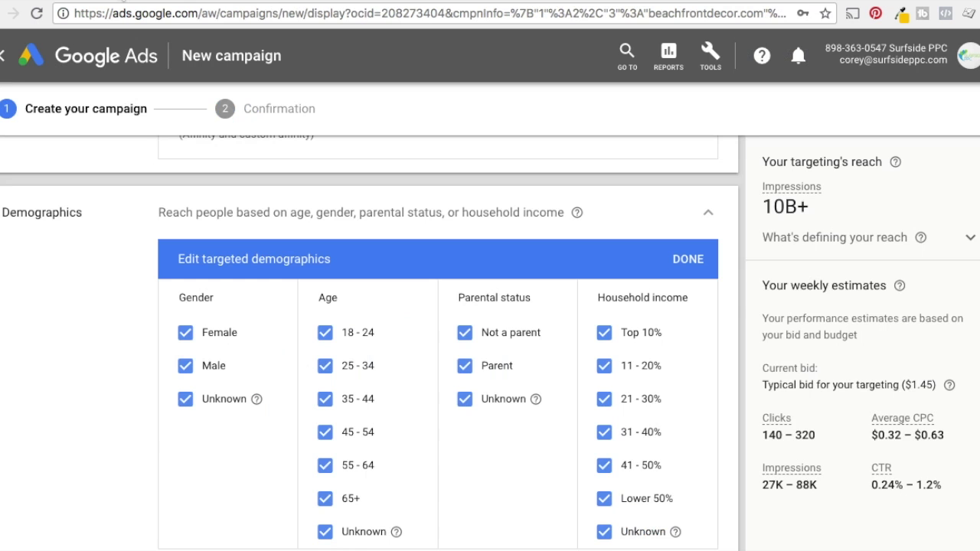
- Restrict the ad group's demographics to females aged 45-54, 55-64 and 65+, leaving out males, unknown gender, younger ages and unknown age
left_click(188, 401)
left_click(185, 366)
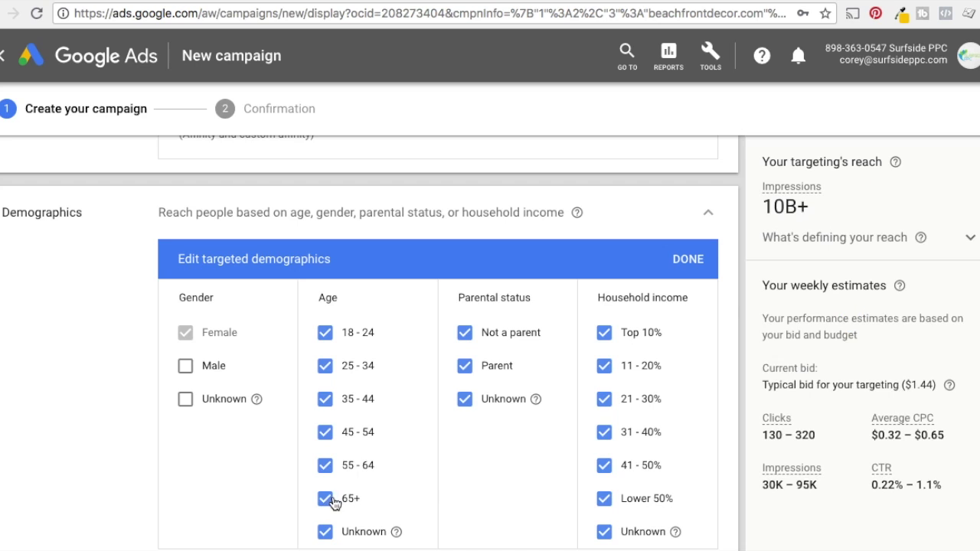
left_click(325, 535)
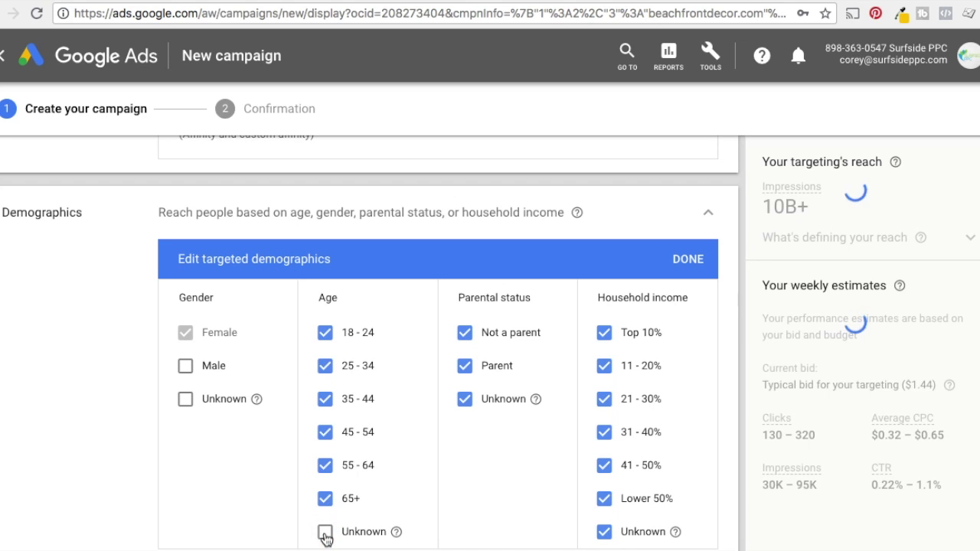
left_click(335, 406)
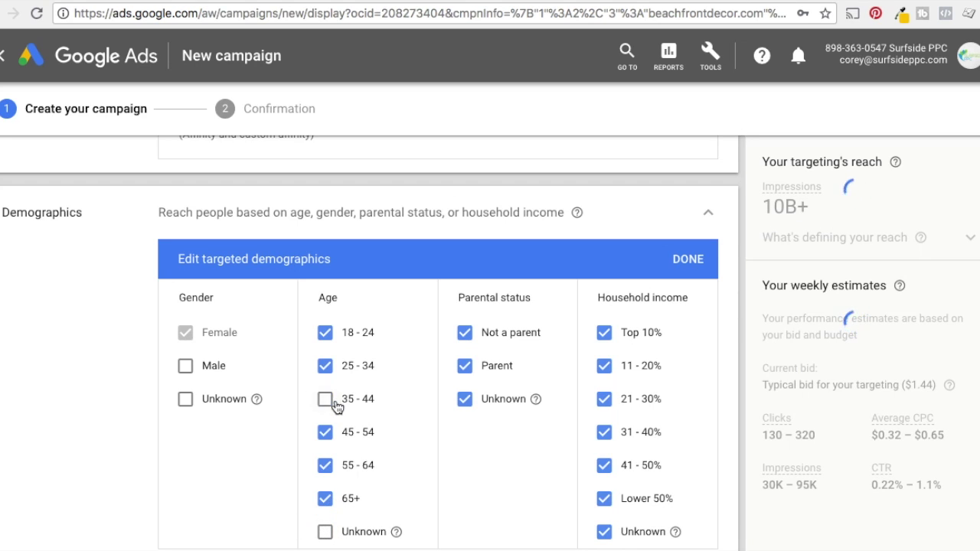
left_click(326, 366)
left_click(325, 335)
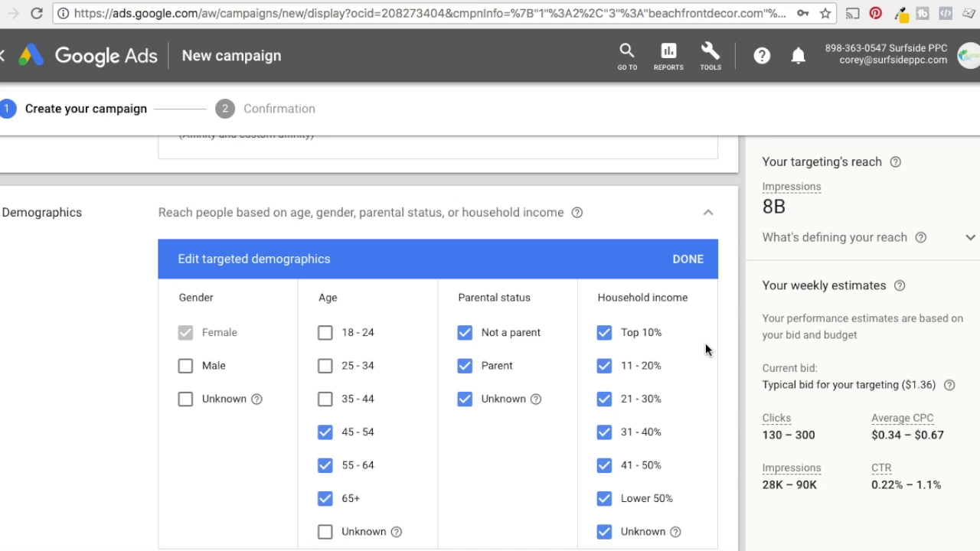
scroll(705, 349, "down", 3)
scroll(720, 348, "up", 2)
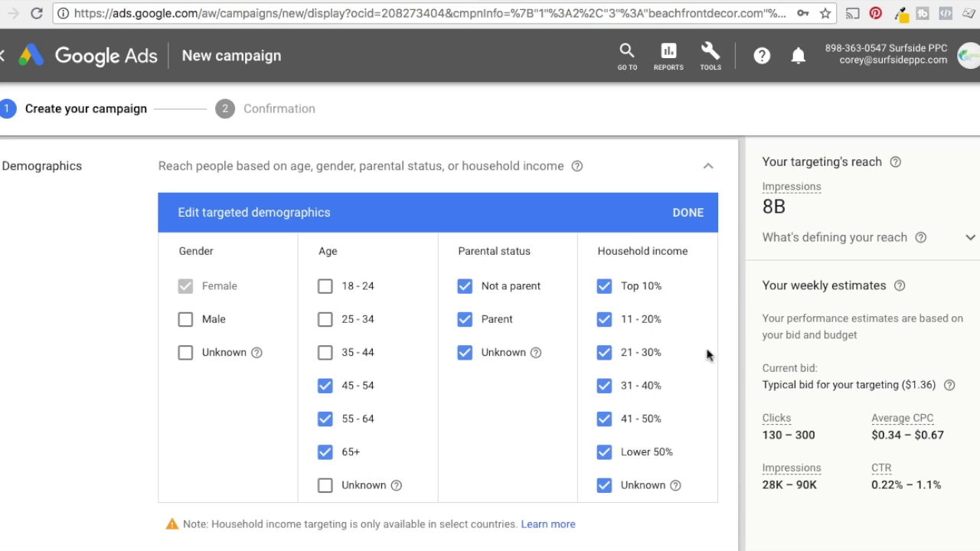
- Leave the Lower 50% and Unknown household income groups out of the targeted demographics and save the selection
left_click(604, 453)
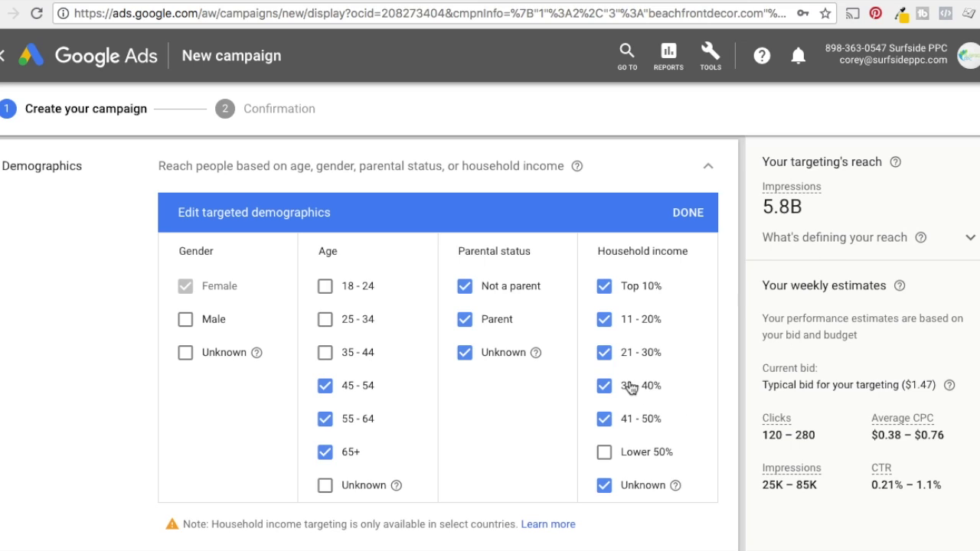
left_click(605, 486)
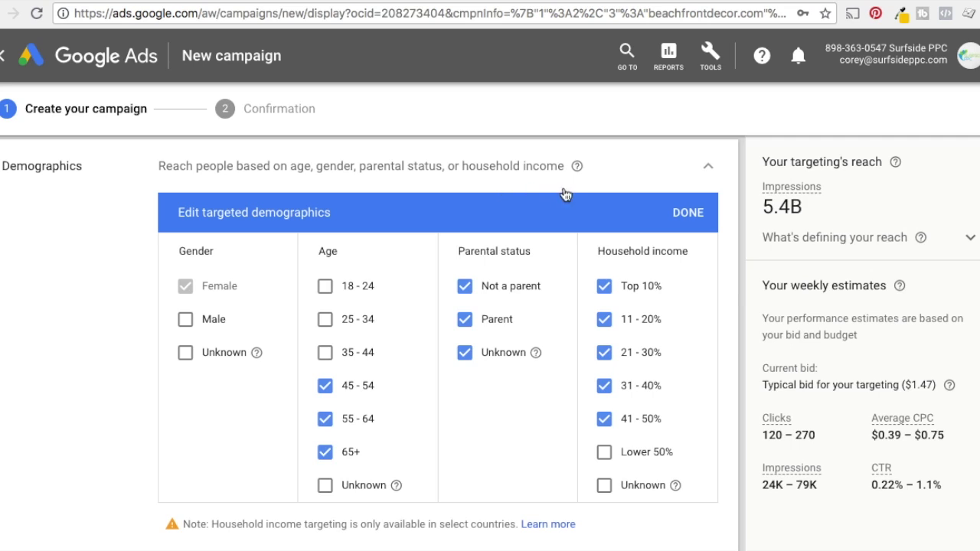
left_click(687, 213)
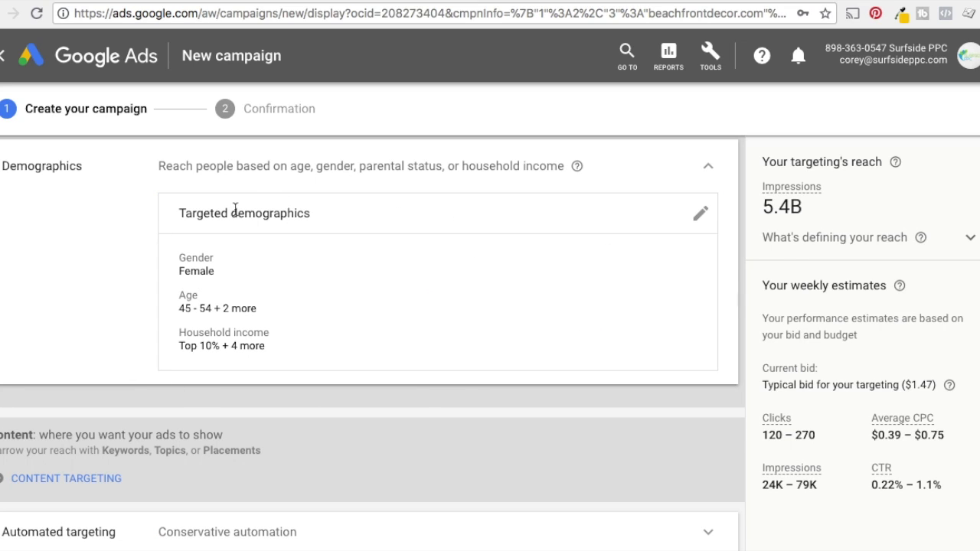
- Switch to Google Analytics to examine the affinity categories and the age and gender charts, and return to the Google Ads campaign
left_click(367, 2)
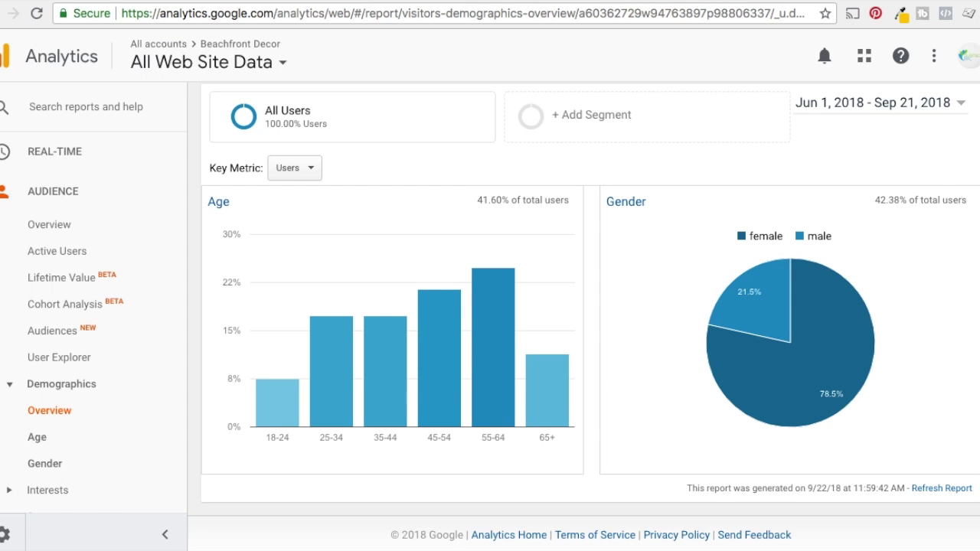
left_click(527, 1)
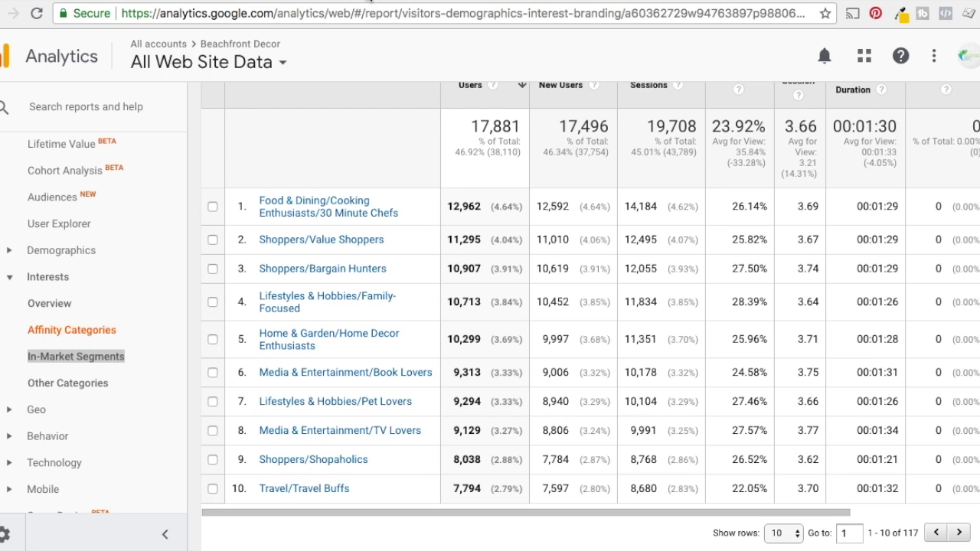
left_click(370, 1)
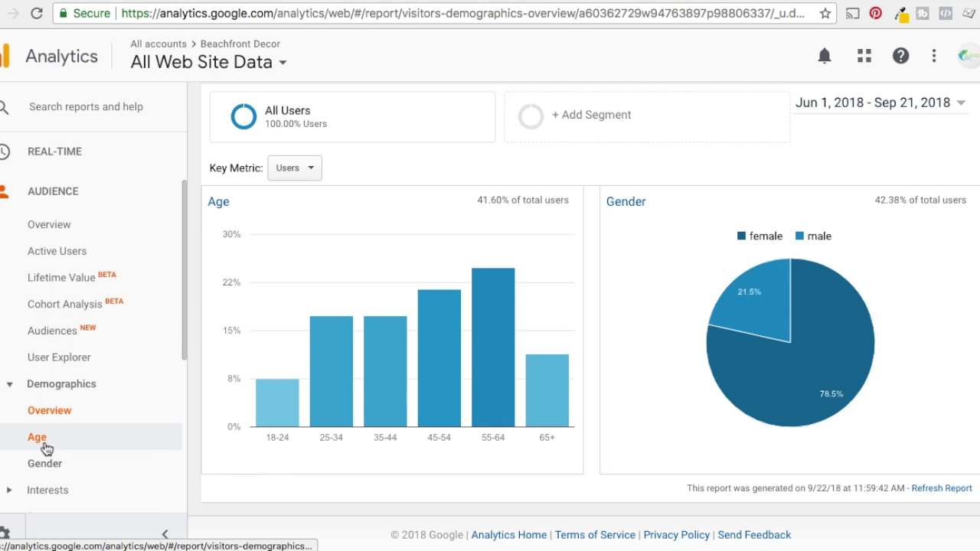
mouse_move(491, 406)
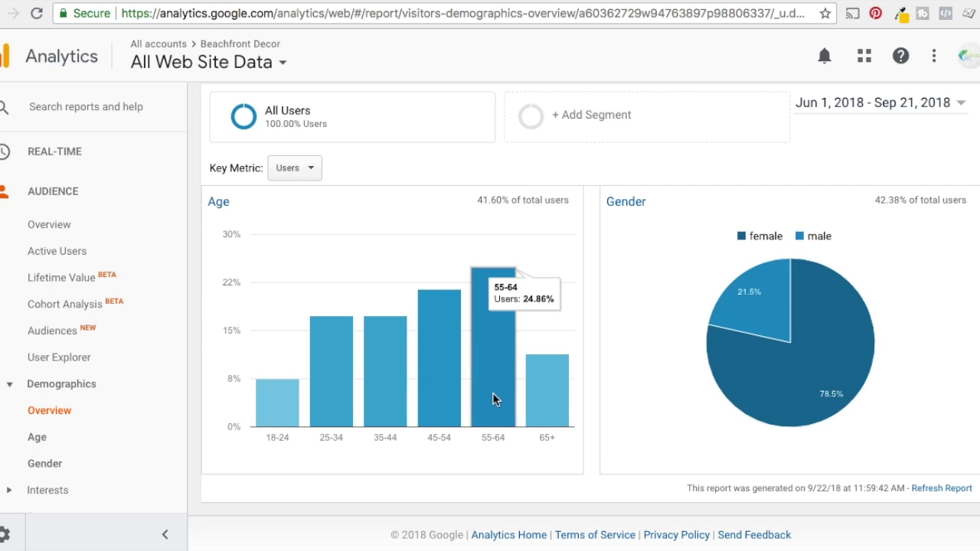
mouse_move(751, 383)
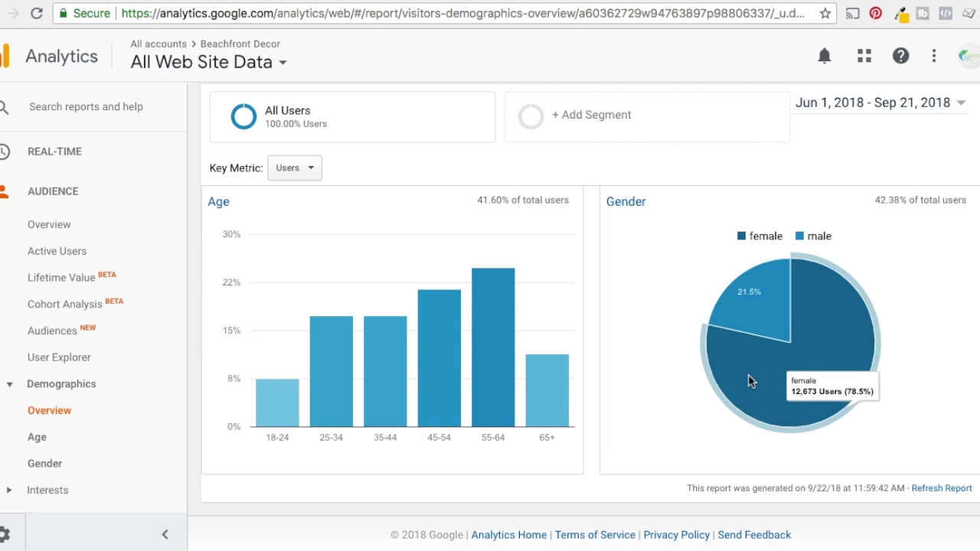
left_click(92, 2)
- Target the All Users website visitors list from the audiences based on how people have interacted with the business
scroll(102, 337, "up", 2)
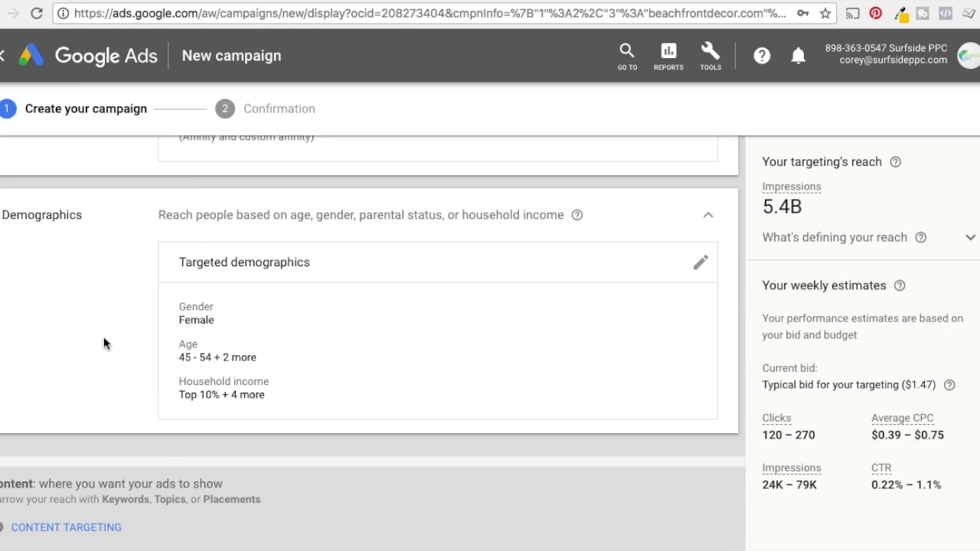
scroll(105, 318, "up", 1)
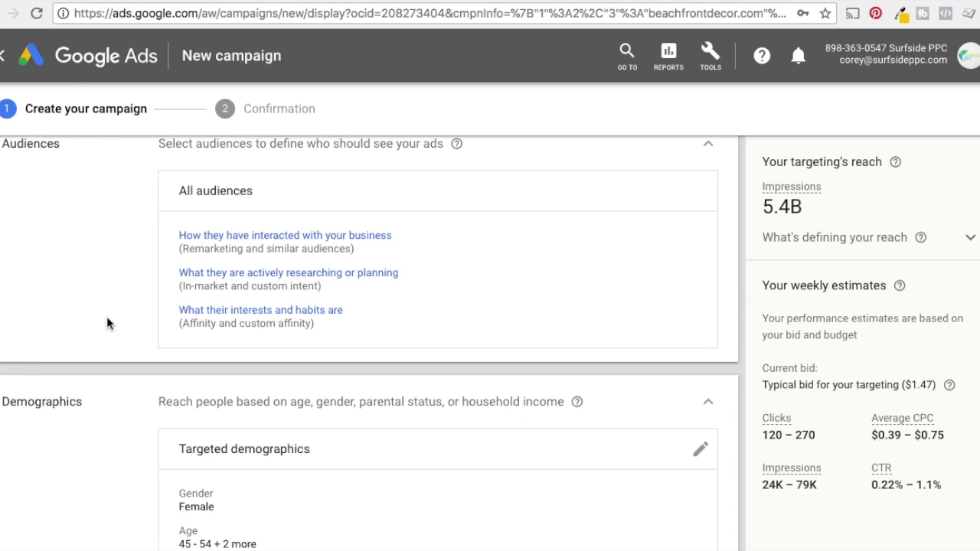
scroll(107, 317, "up", 1)
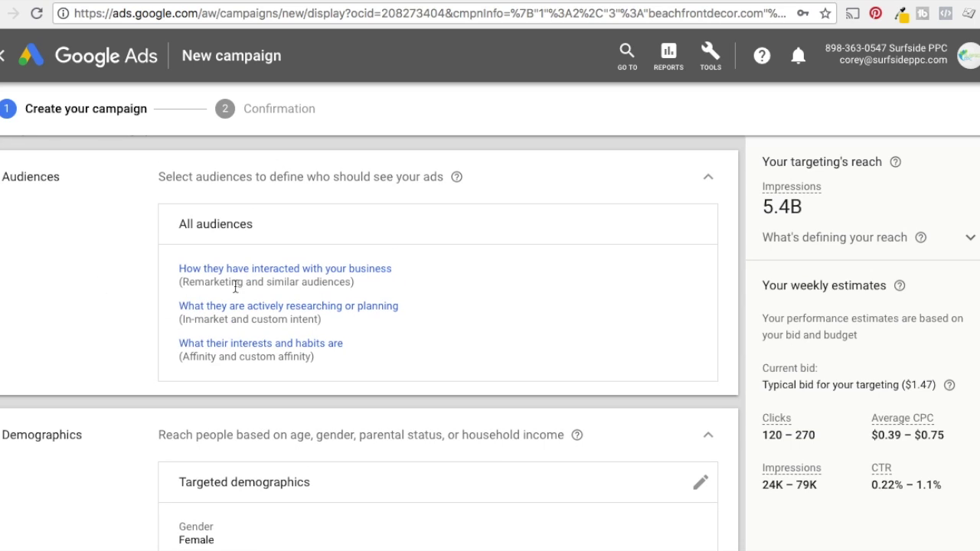
left_click(280, 275)
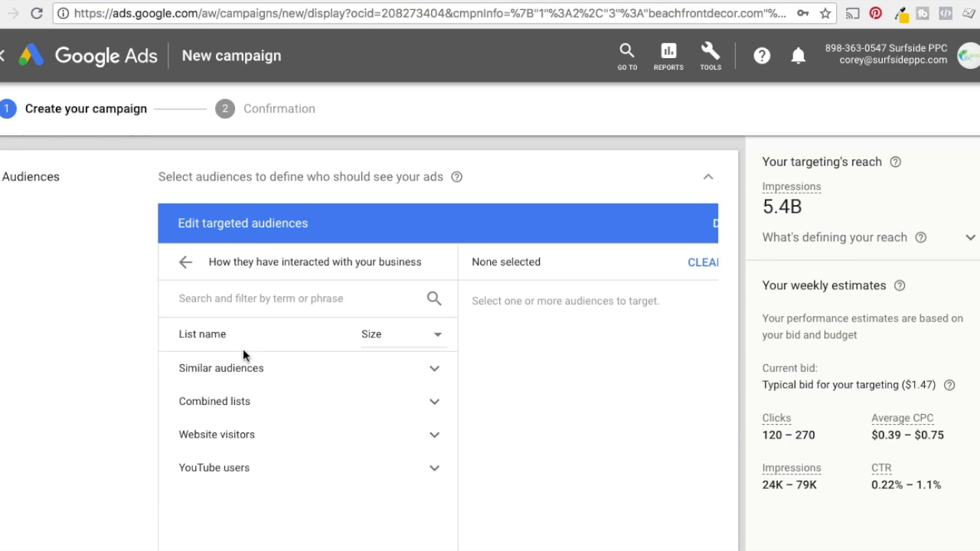
scroll(53, 291, "down", 1)
scroll(66, 245, "down", 1)
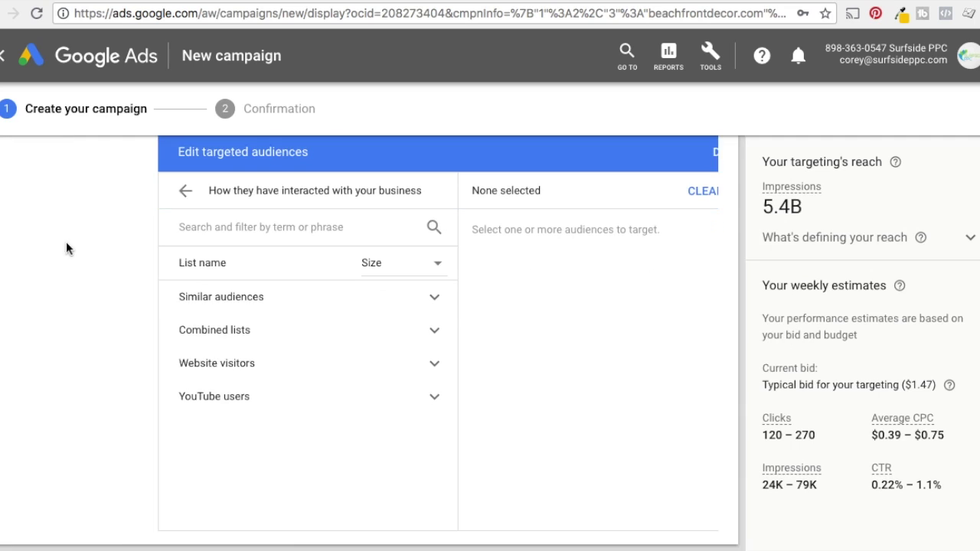
left_click(427, 362)
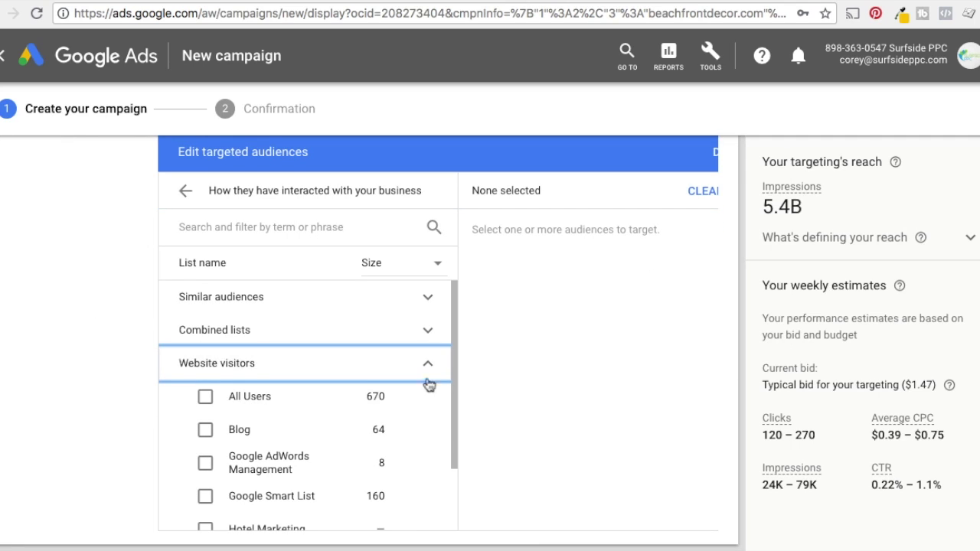
scroll(230, 436, "down", 1)
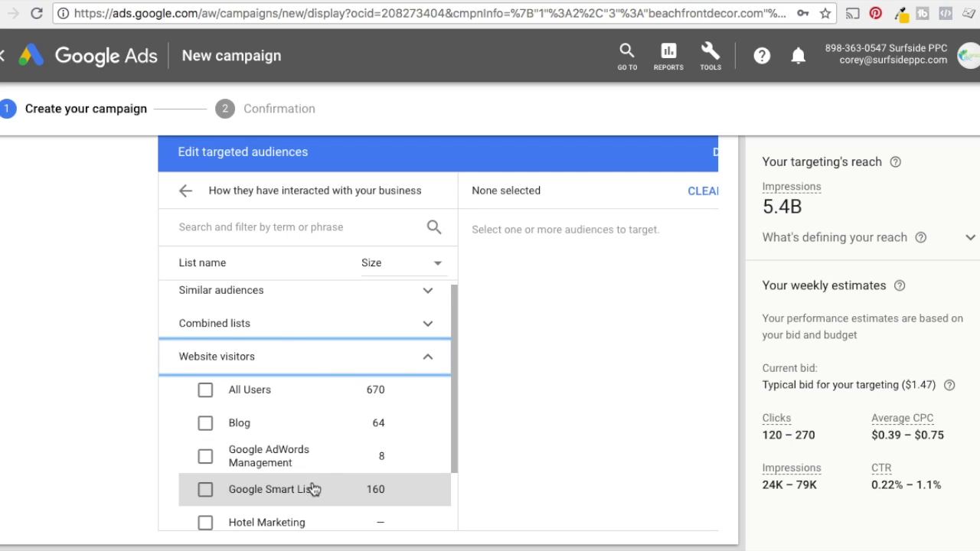
scroll(272, 482, "down", 5)
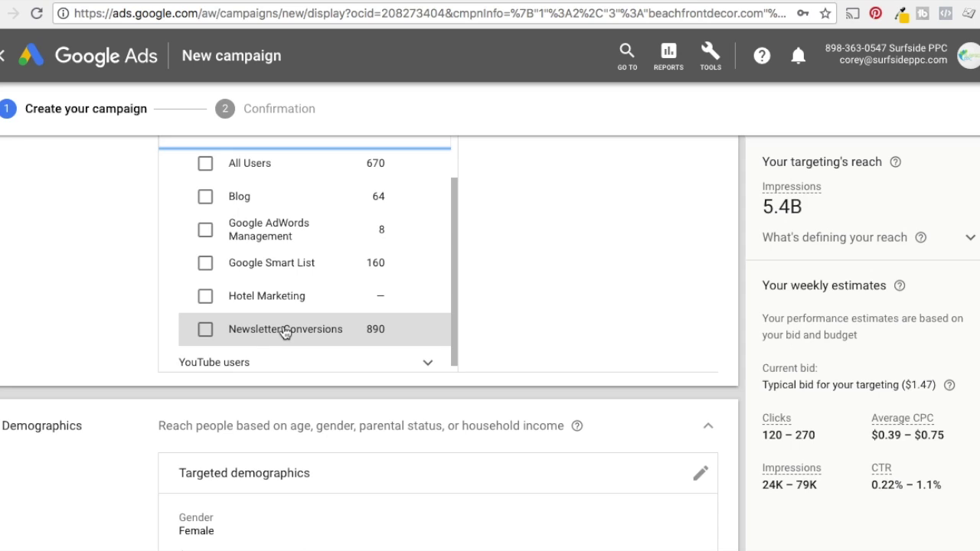
scroll(283, 337, "up", 2)
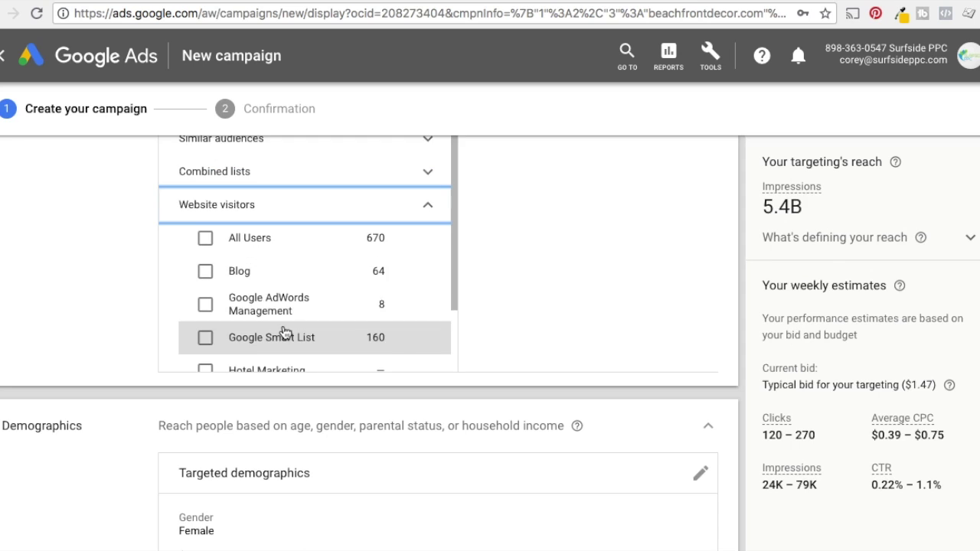
left_click(205, 240)
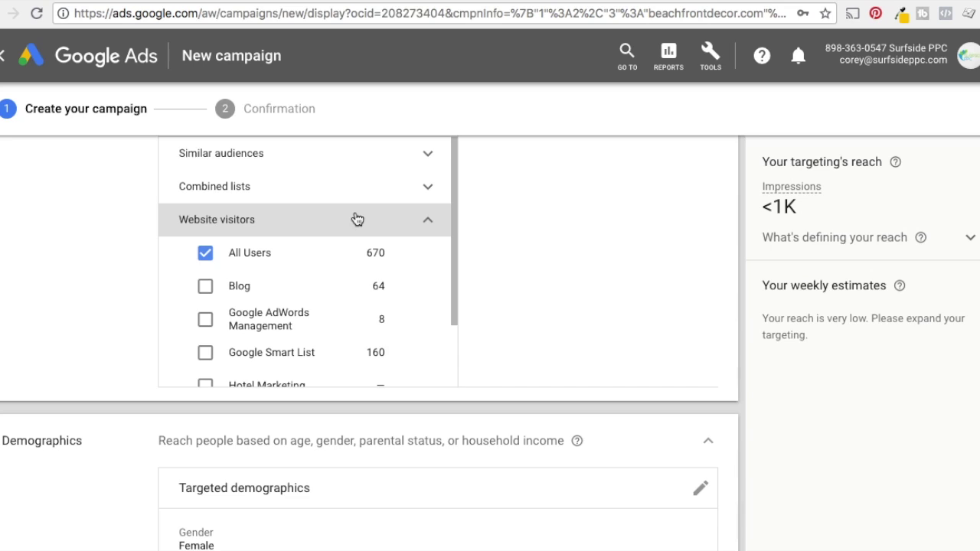
- Examine the combined lists, website visitors and similar audiences available for targeting
left_click(430, 228)
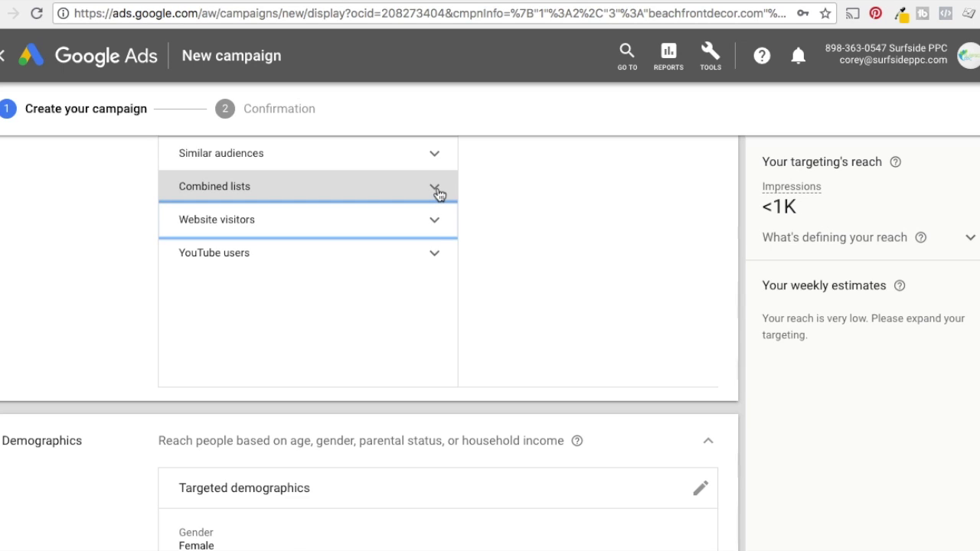
left_click(437, 191)
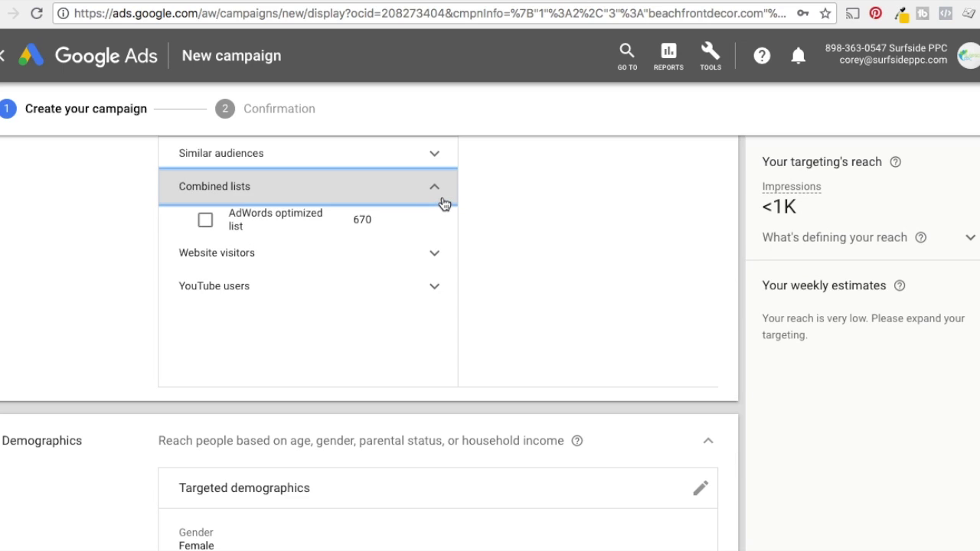
left_click(434, 255)
left_click(205, 286)
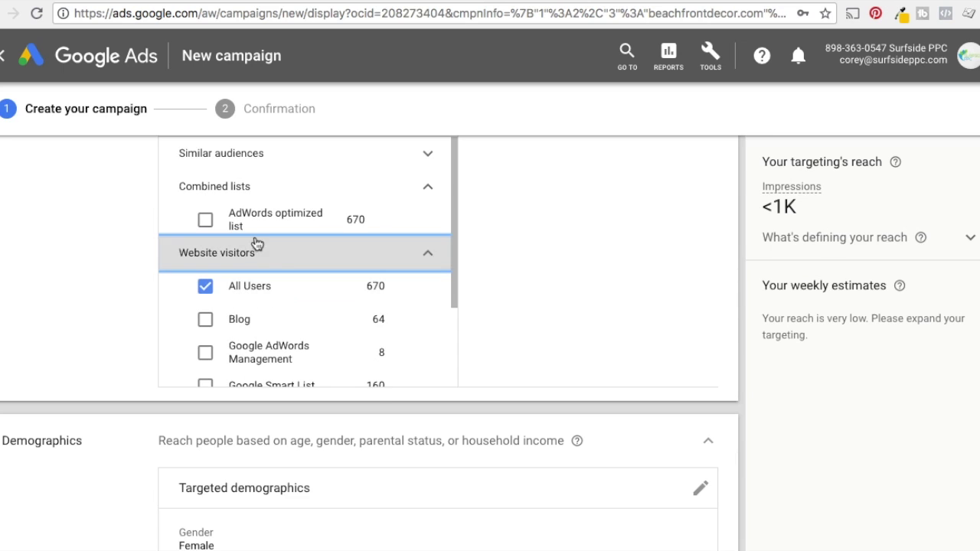
left_click(425, 260)
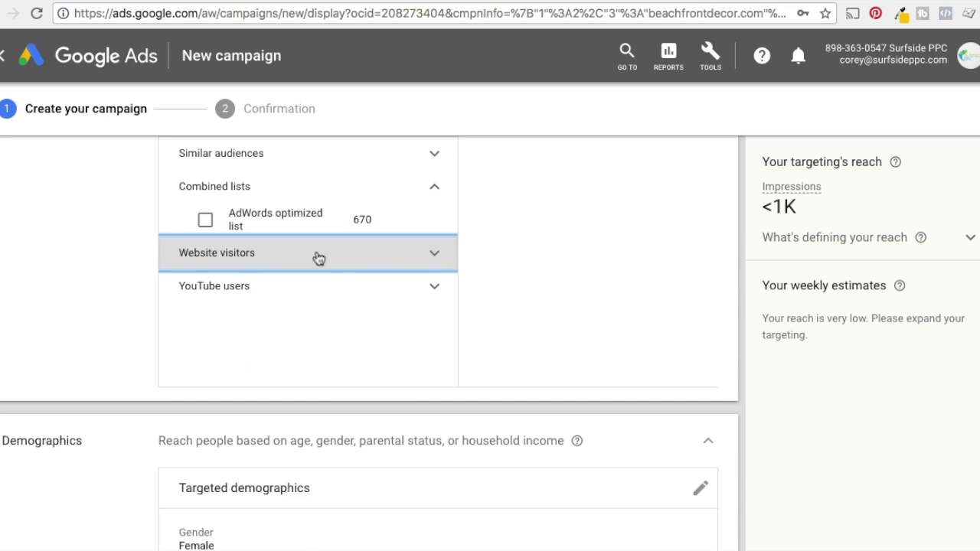
left_click(433, 156)
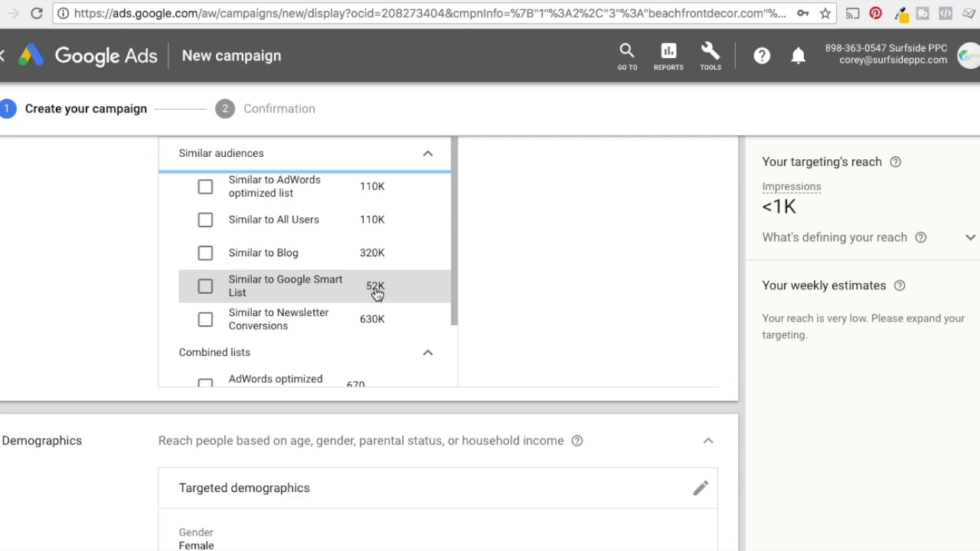
scroll(376, 199, "up", 3)
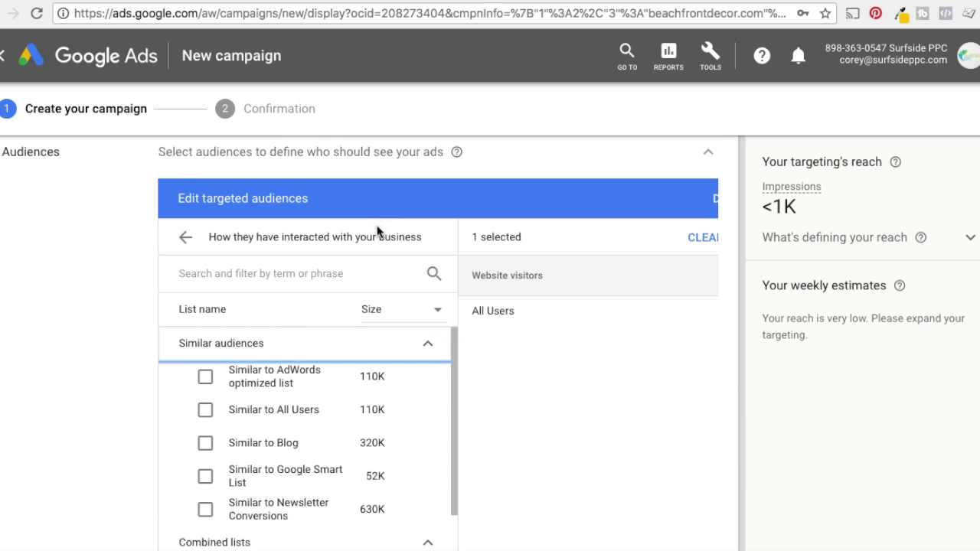
scroll(176, 322, "down", 1)
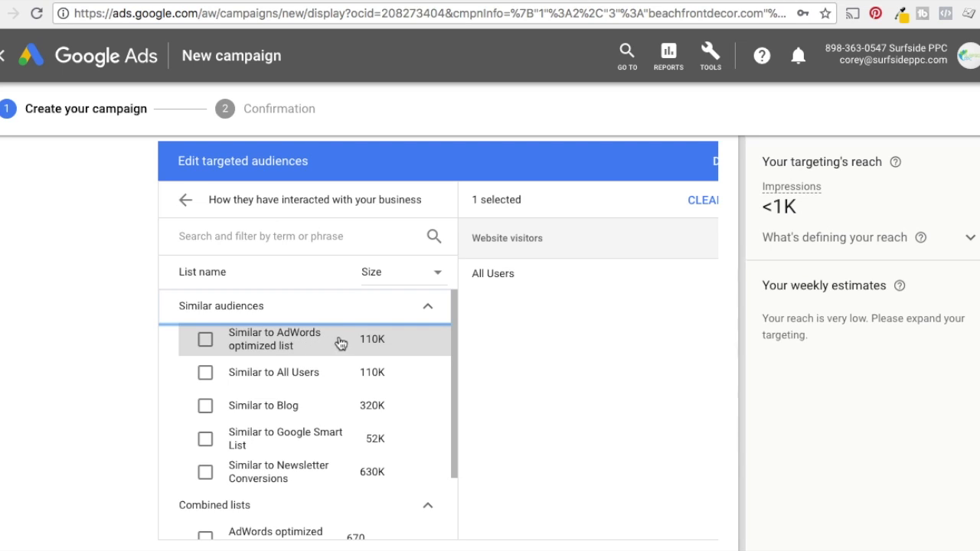
- Try adding the Similar to AdWords optimized list audience, remove it, and reopen the remarketing and similar audiences from the audience overview
left_click(205, 341)
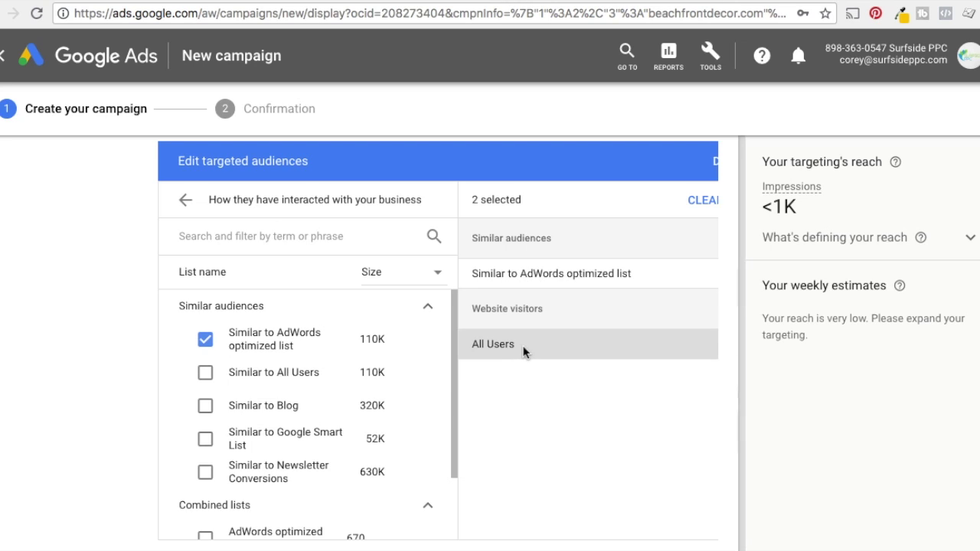
left_click(205, 339)
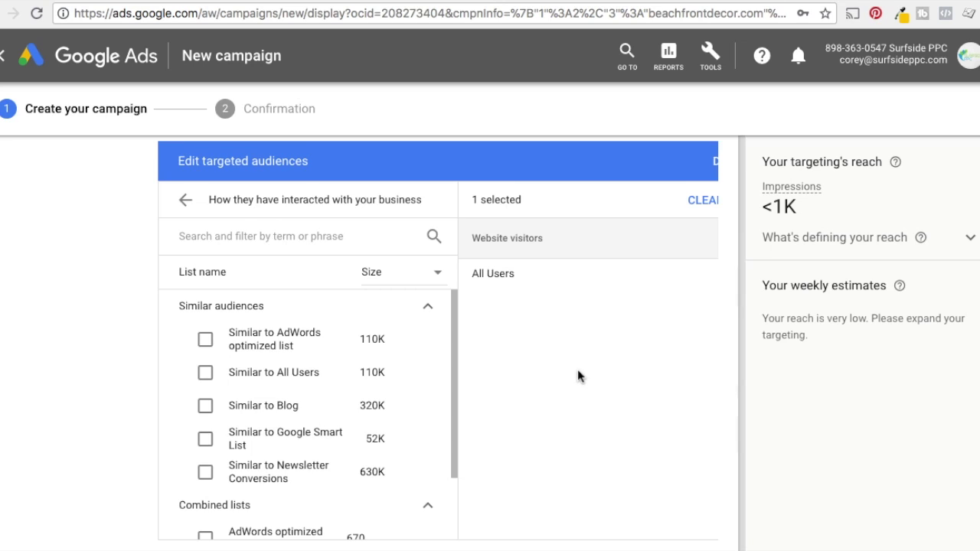
left_click(185, 201)
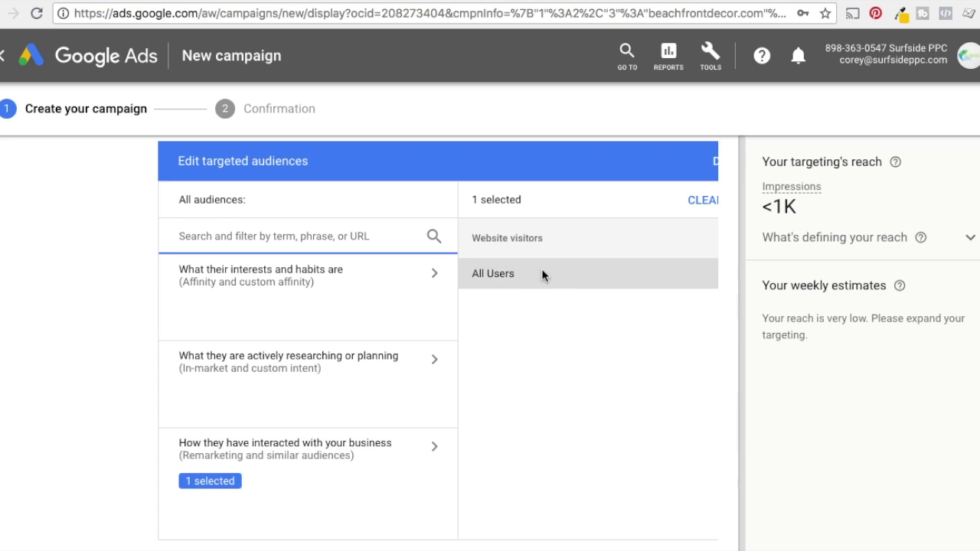
left_click(264, 487)
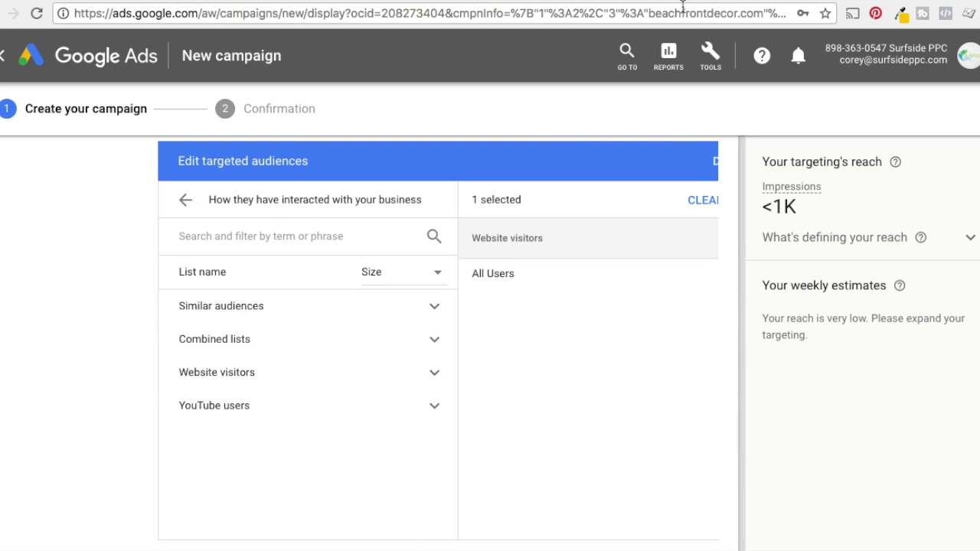
- Switch to Google Analytics and open the Beachfront Decor property's audience definitions to examine its list of remarketing audiences
left_click(253, 1)
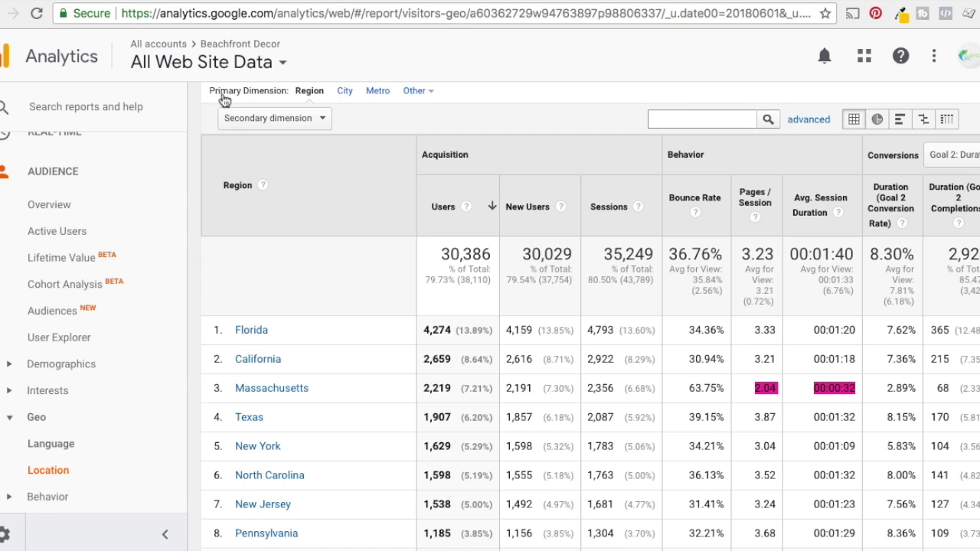
scroll(97, 382, "down", 4)
left_click(11, 533)
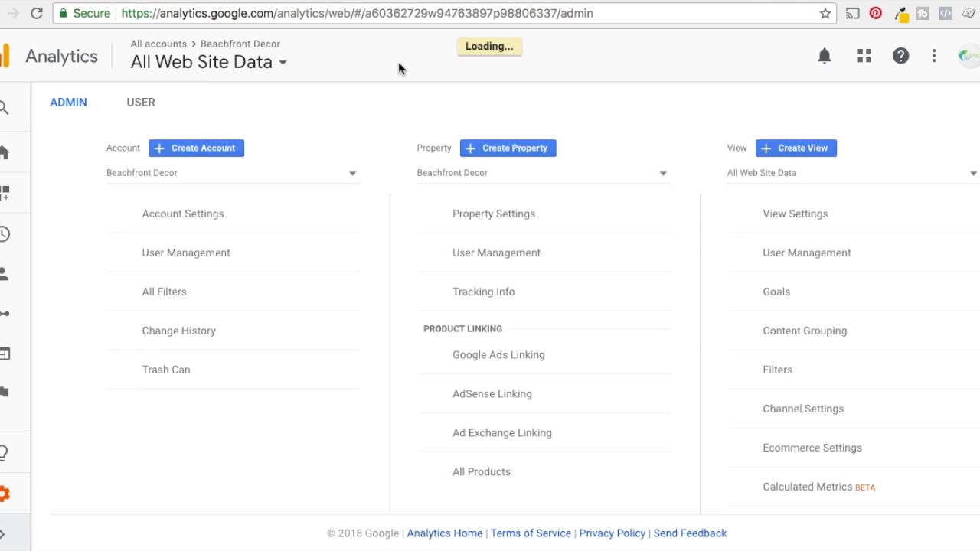
scroll(528, 341, "down", 3)
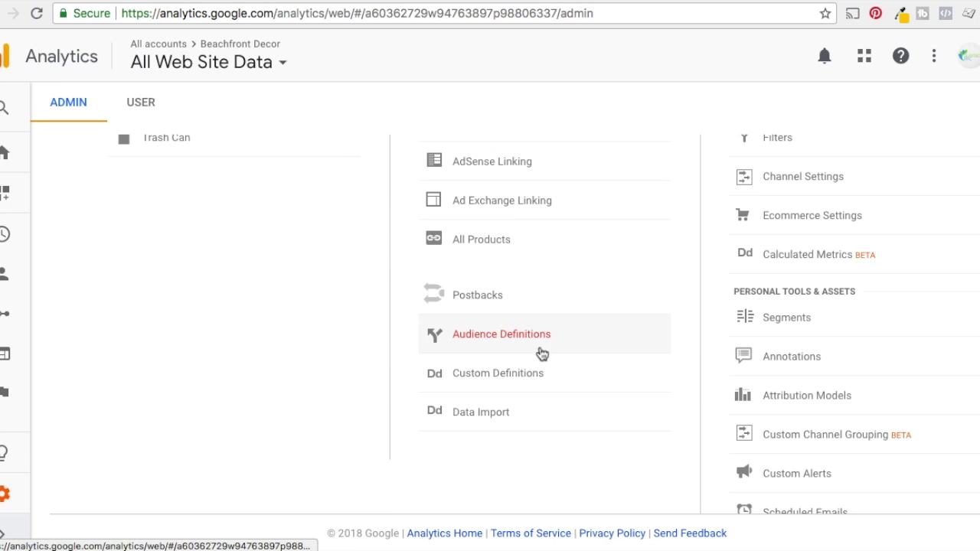
left_click(494, 340)
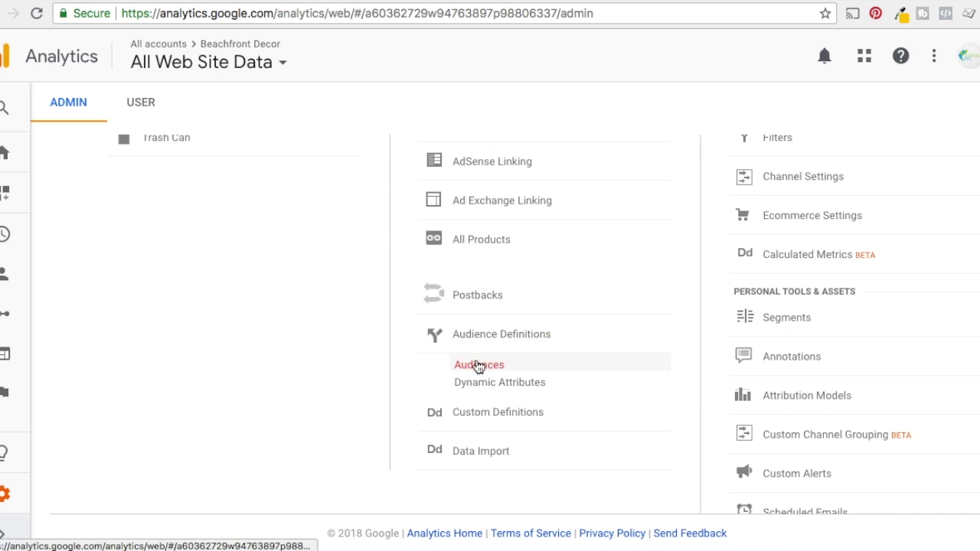
left_click(478, 366)
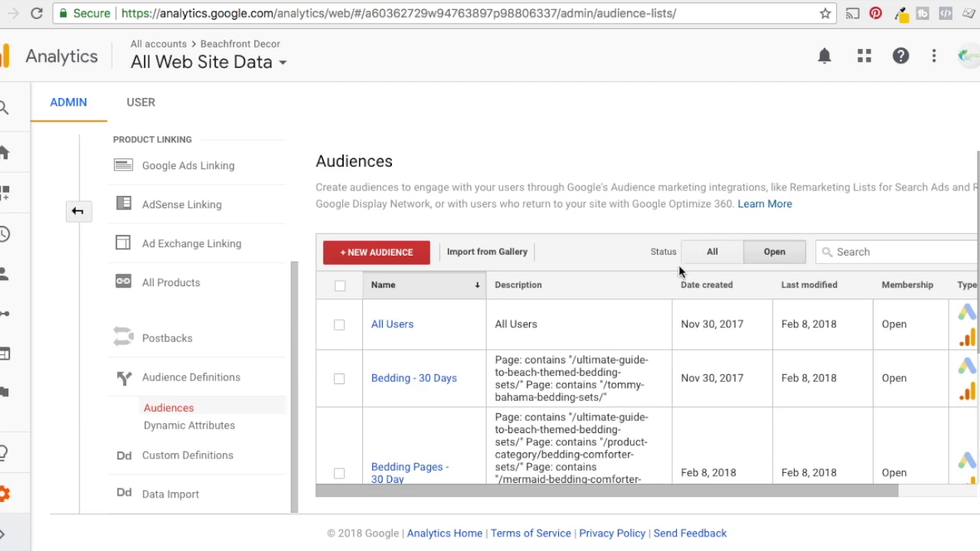
scroll(612, 356, "down", 1)
scroll(645, 342, "down", 1)
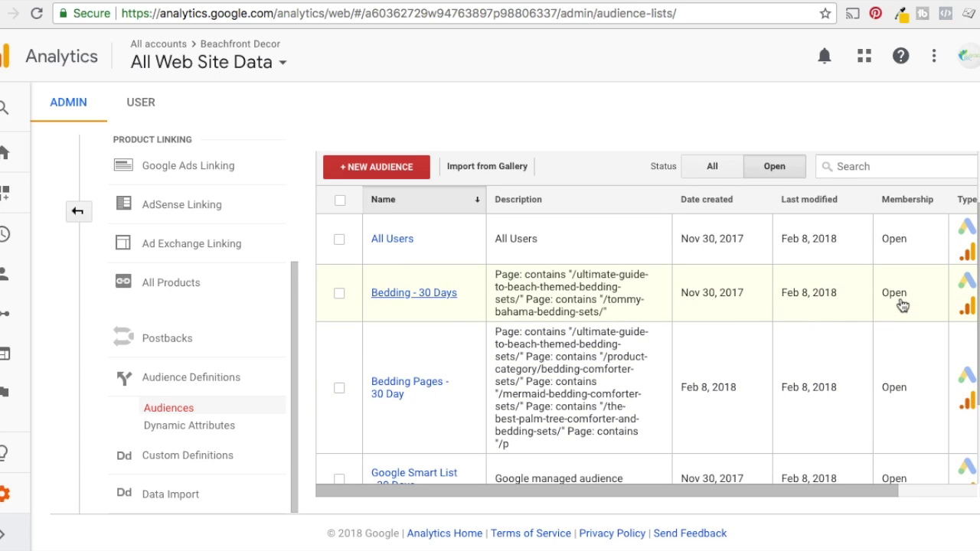
- Examine the remarketing audiences and the Bedding Pages - 30 Day audience's destinations and sizes, then return to the audience list
scroll(651, 305, "down", 3)
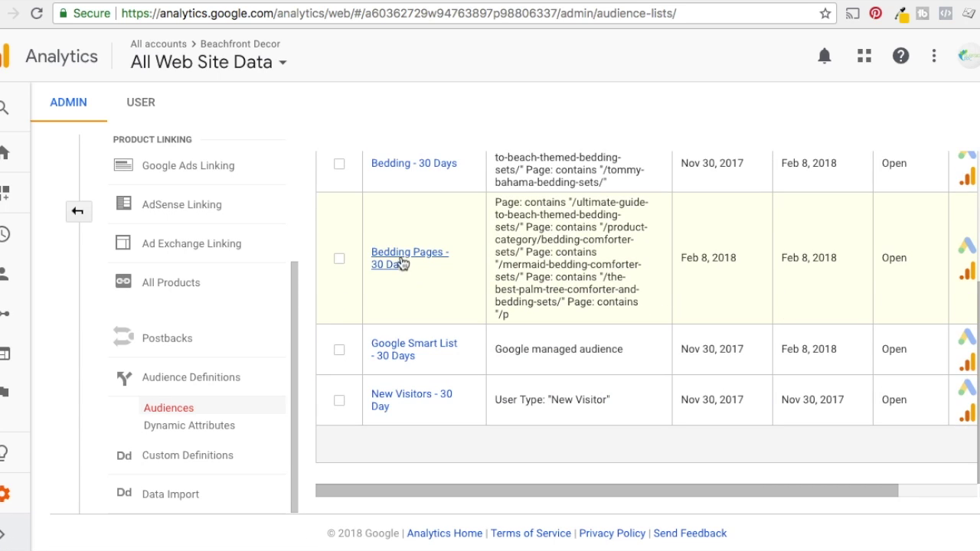
scroll(395, 163, "up", 5)
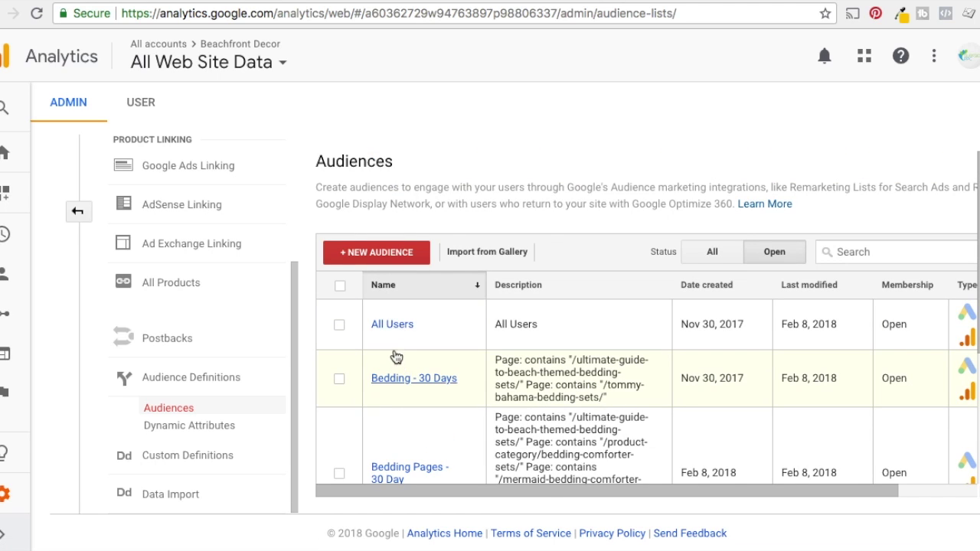
scroll(536, 342, "down", 5)
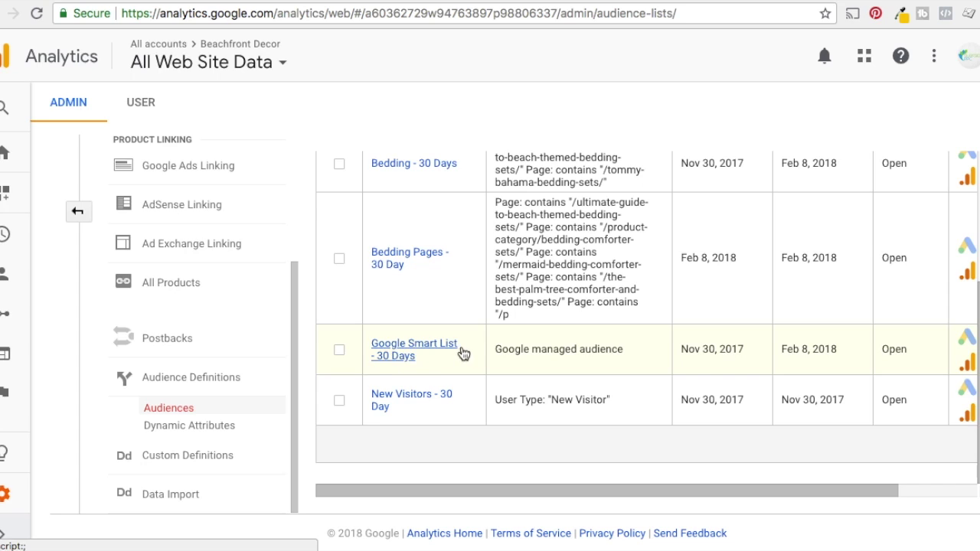
left_click(395, 257)
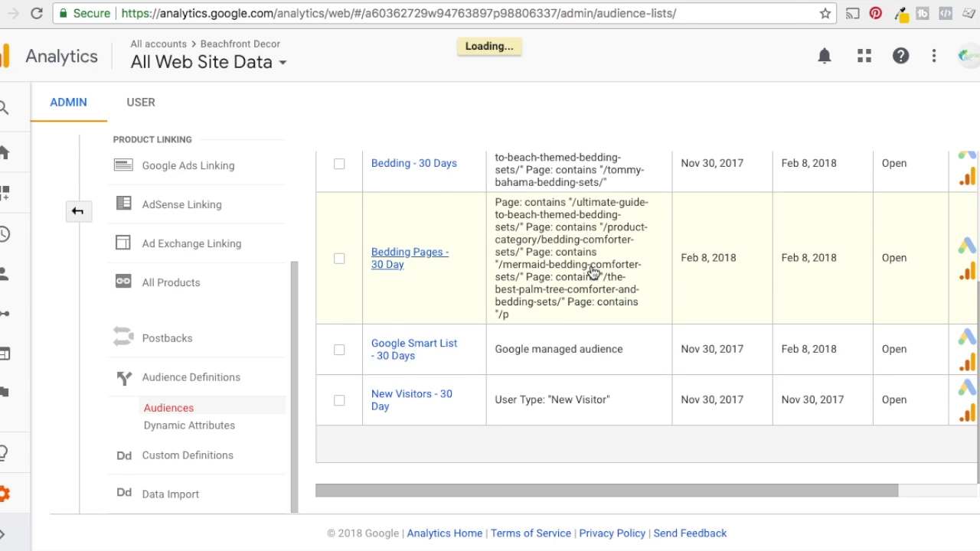
scroll(814, 350, "down", 3)
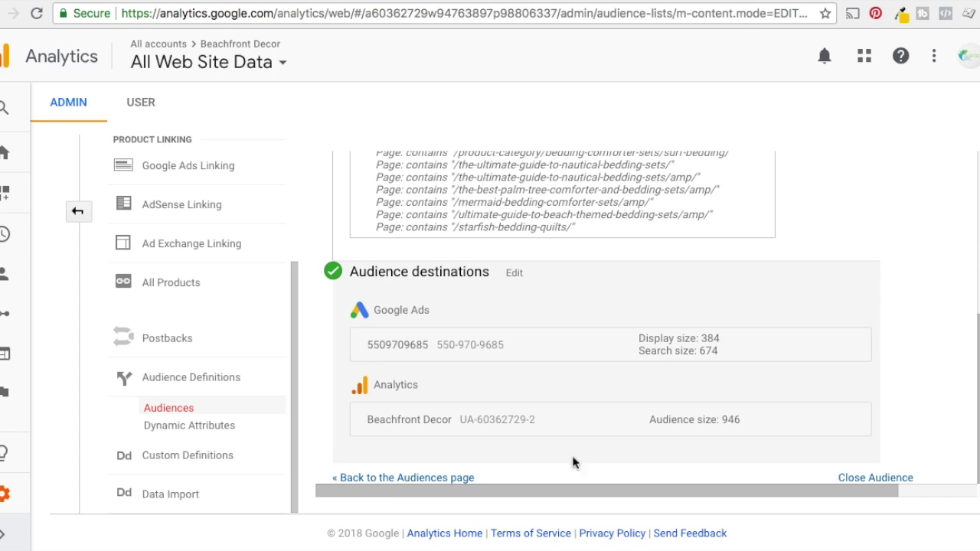
left_click(388, 478)
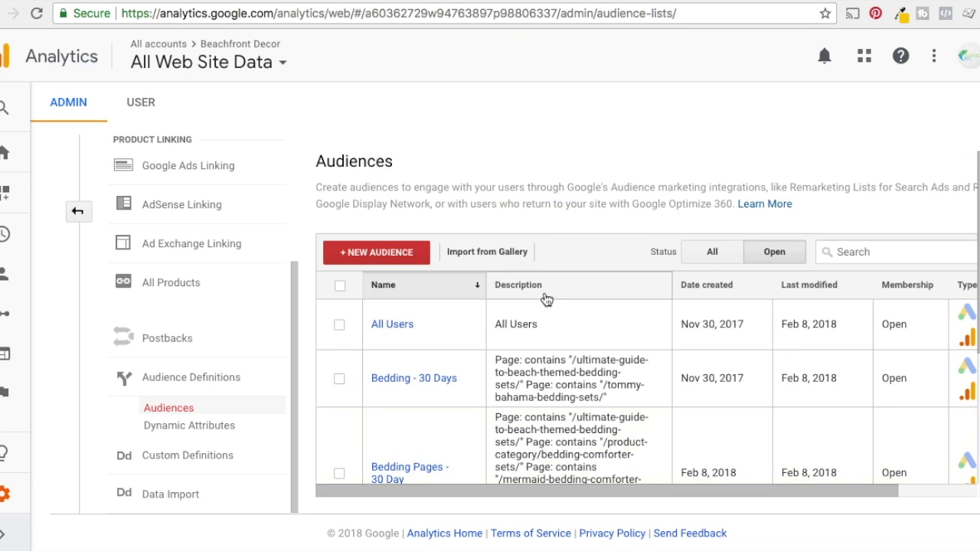
- Switch between Google Ads and Google Analytics to compare the website visitors lists with the Analytics audiences, ending in Google Ads
left_click(99, 2)
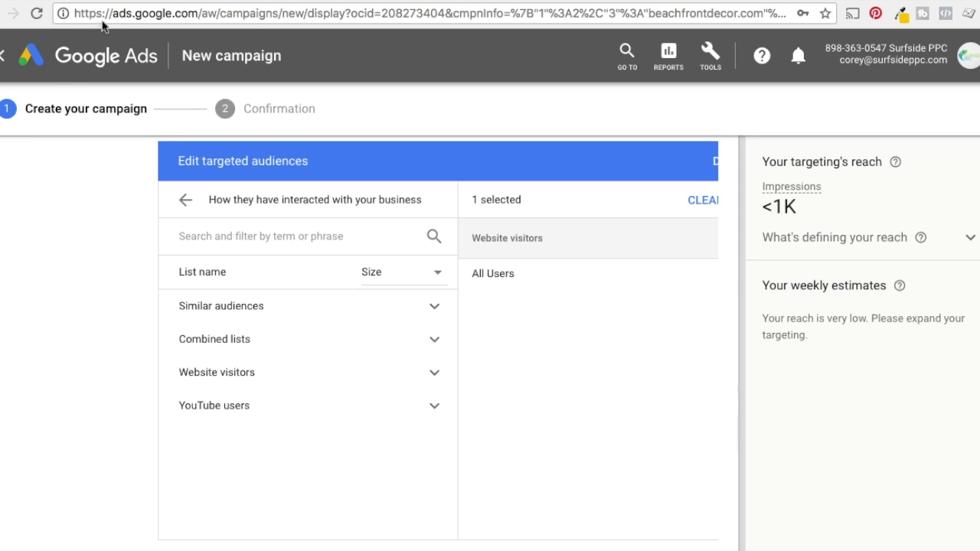
left_click(435, 376)
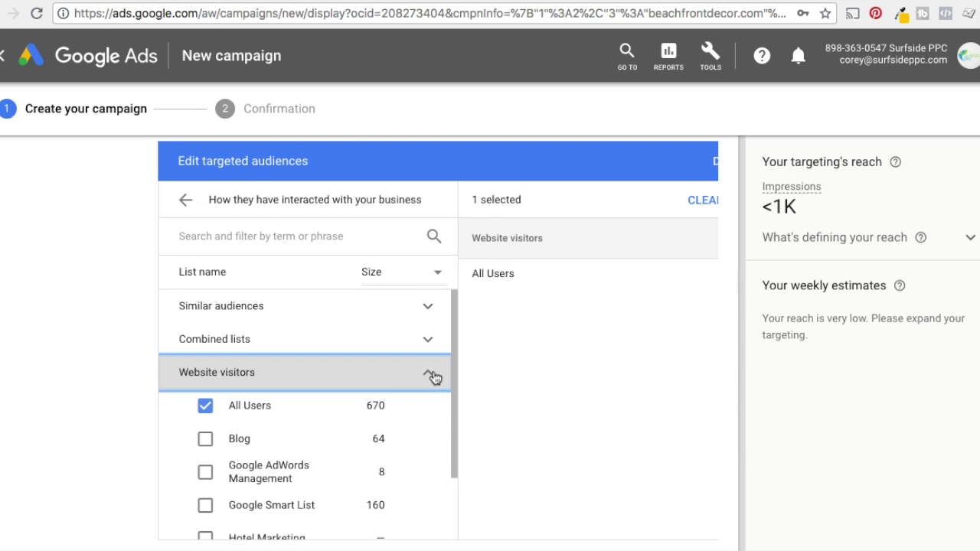
left_click(434, 376)
left_click(254, 4)
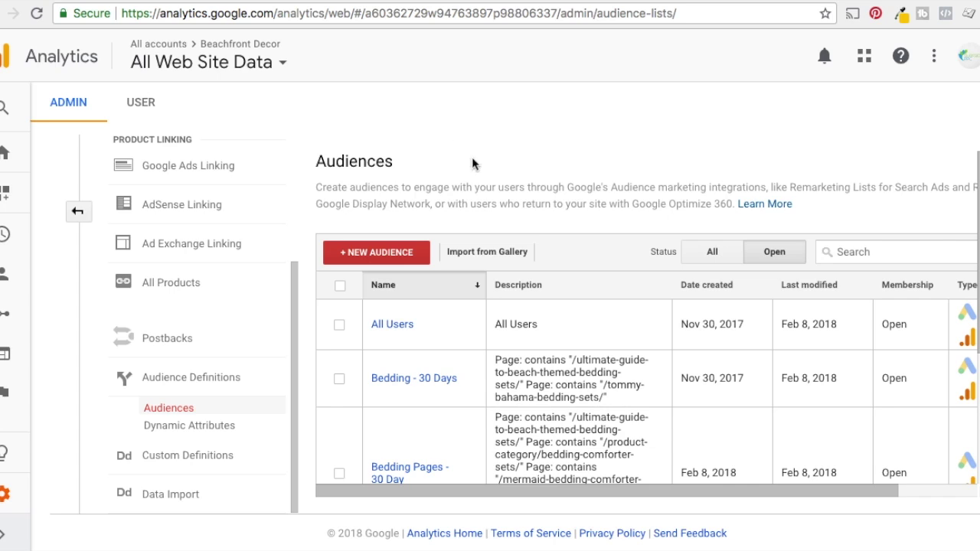
left_click(99, 3)
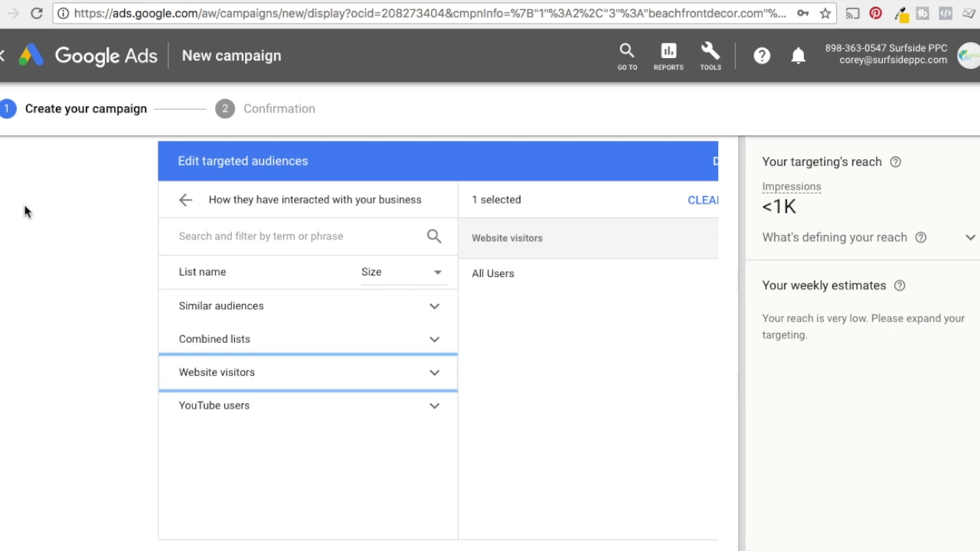
- Remove the All Users website visitors list from the targeted audiences and return to the overview of all audiences
left_click(185, 200)
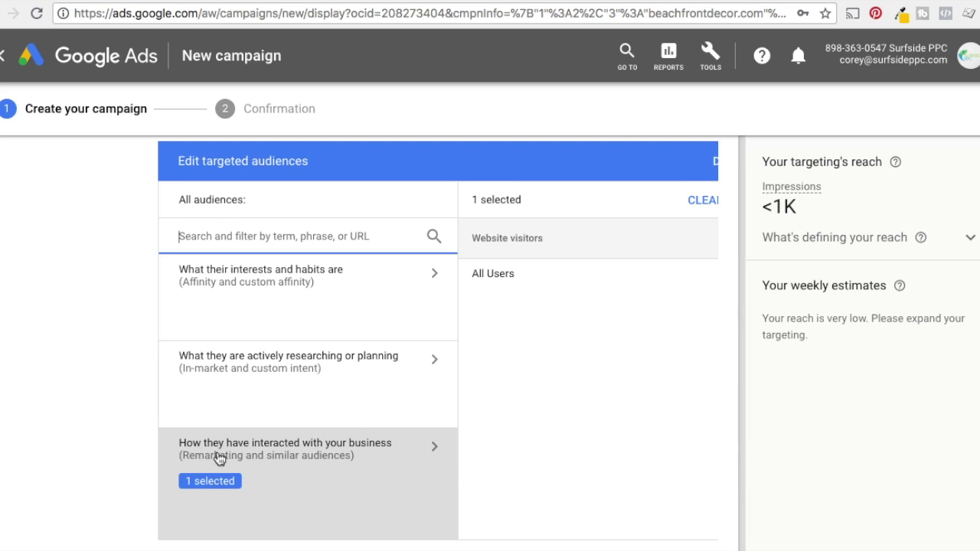
left_click(331, 448)
left_click(251, 384)
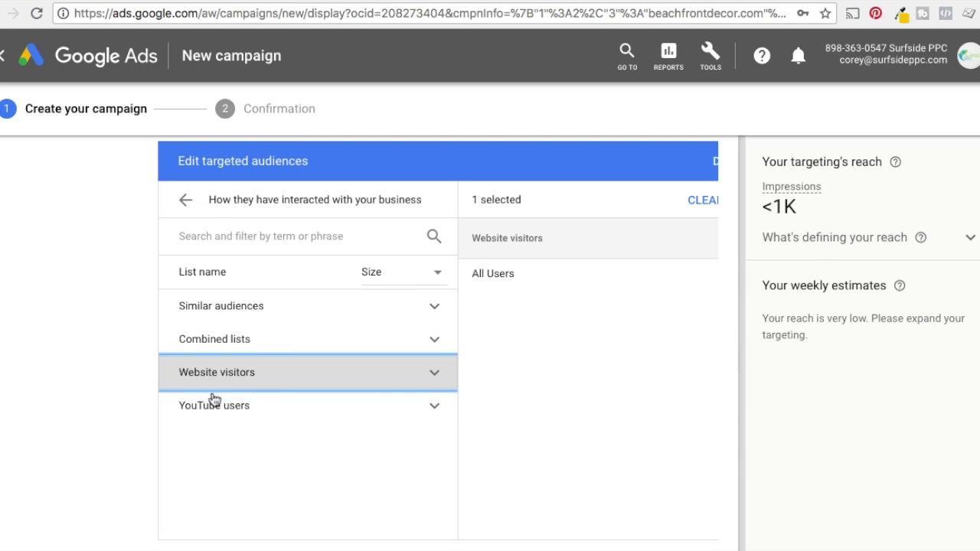
left_click(426, 375)
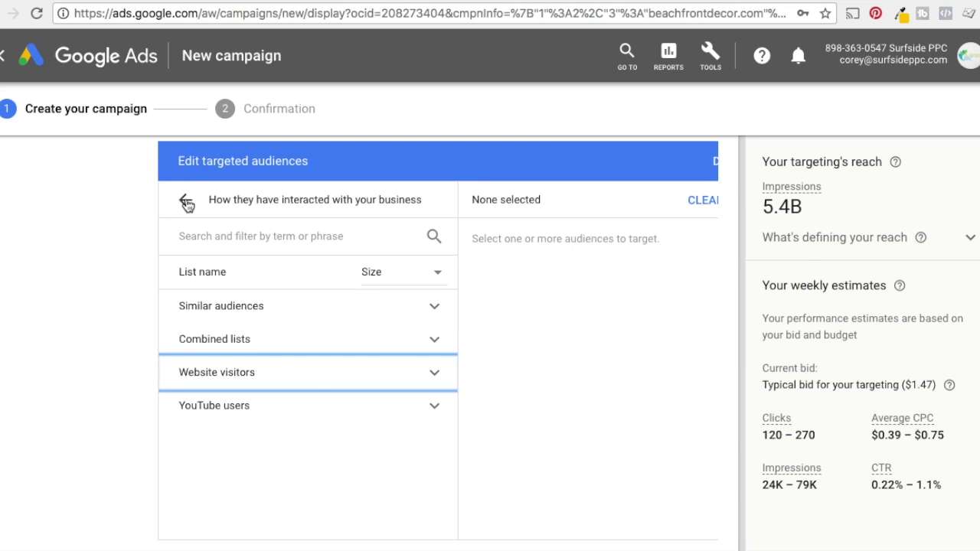
left_click(186, 200)
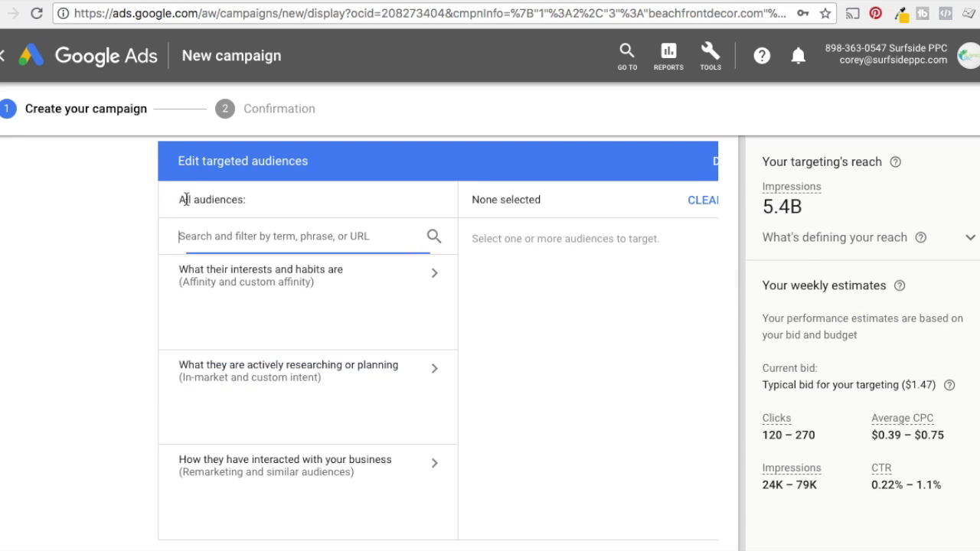
- Open the in-market and custom intent audiences and read the note on auto-created custom intent audiences
left_click(371, 391)
scroll(94, 319, "down", 3)
scroll(106, 299, "up", 2)
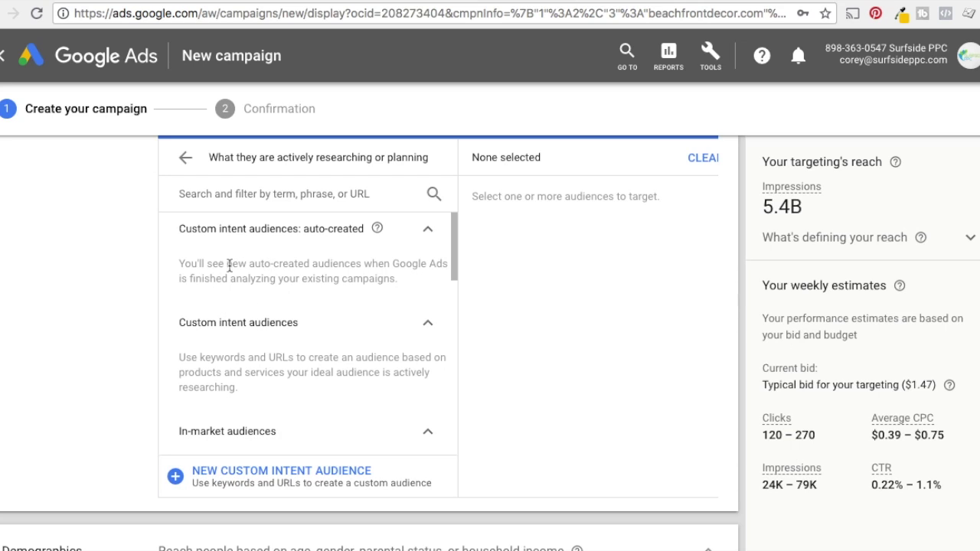
left_click_drag(207, 276, 343, 279)
left_click(343, 278)
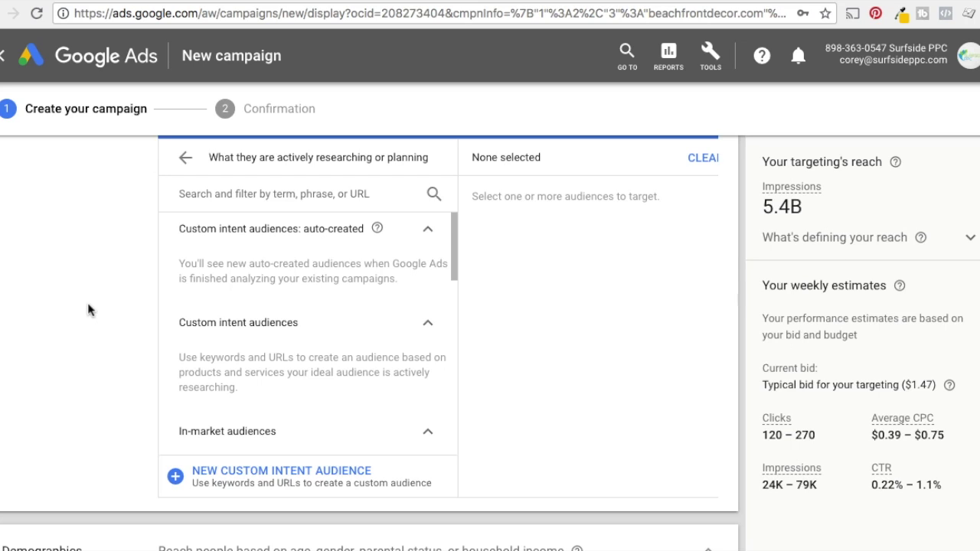
- Start a new custom intent audience named Beach Decor
left_click(177, 482)
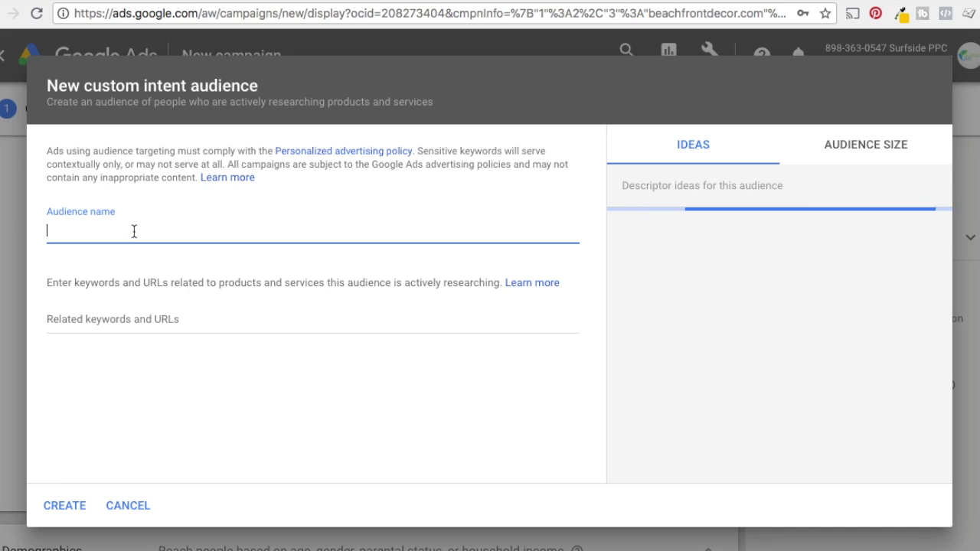
type("B")
type("each Decor")
left_click(674, 202)
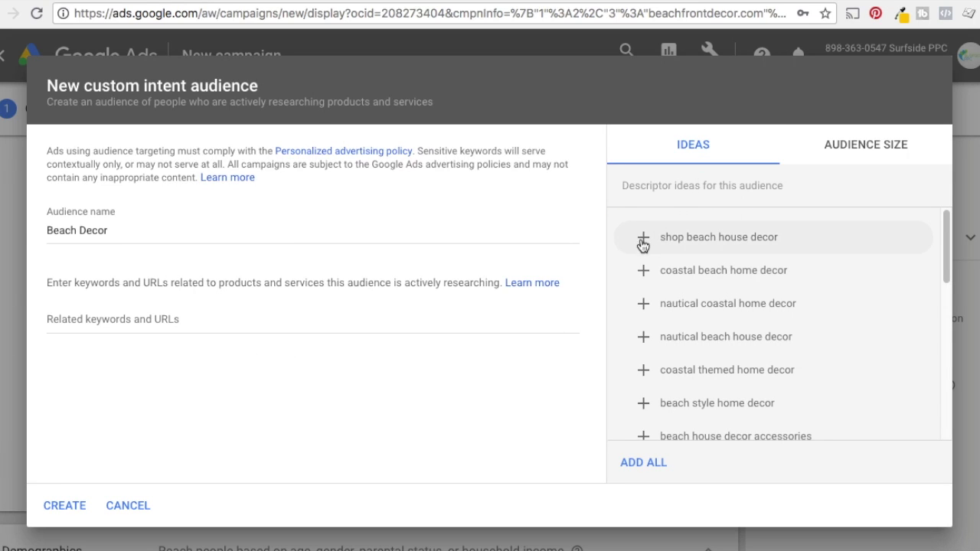
- Add all suggested keyword ideas to the Beach Decor audience, review them, and create the audience
scroll(702, 317, "down", 3)
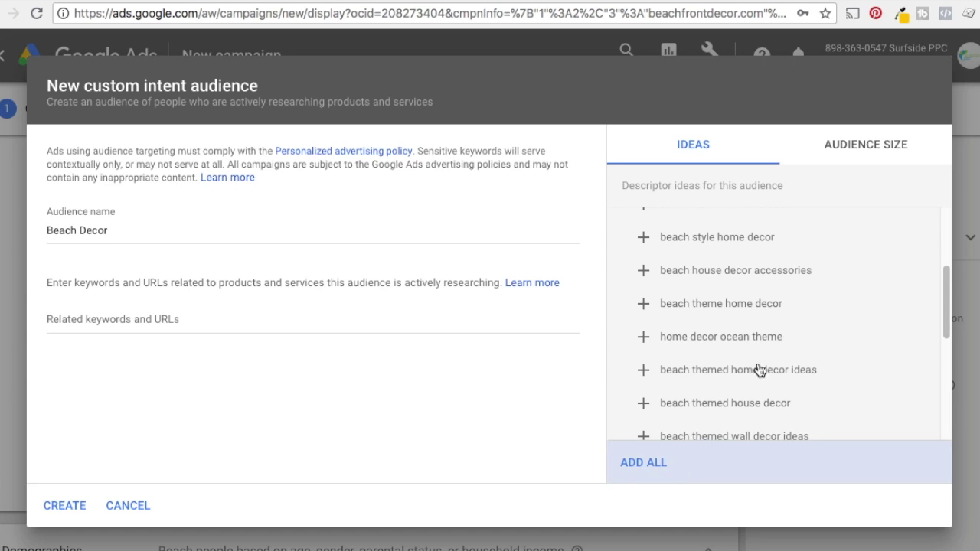
left_click(643, 462)
scroll(298, 390, "down", 1)
scroll(329, 438, "down", 2)
scroll(329, 352, "up", 3)
scroll(146, 320, "down", 1)
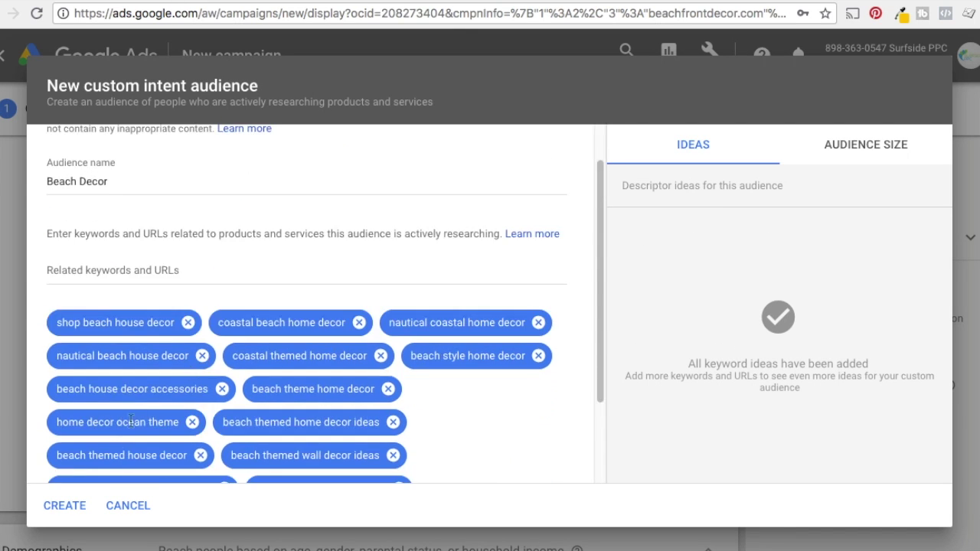
left_click(66, 506)
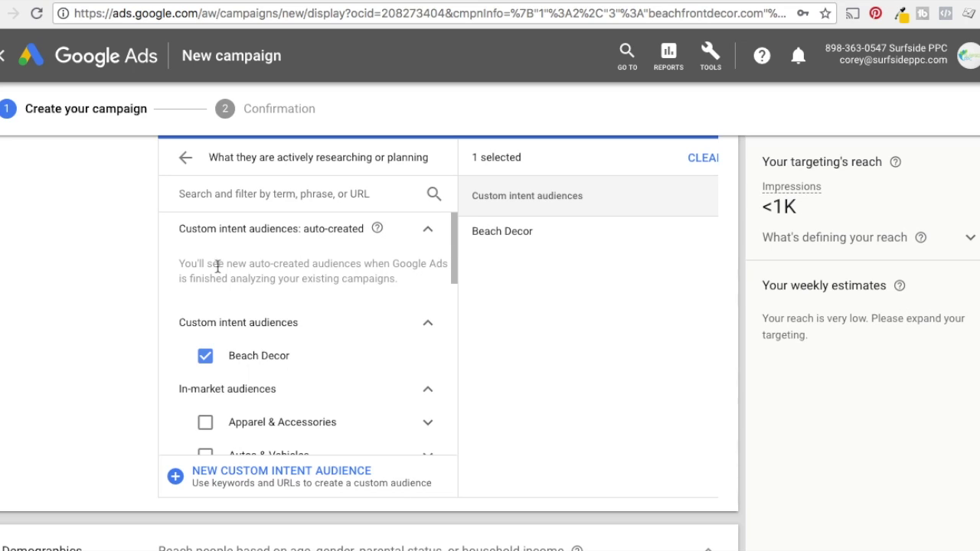
- Deselect the Beach Decor custom intent audience from the targeted audiences
scroll(256, 350, "down", 1)
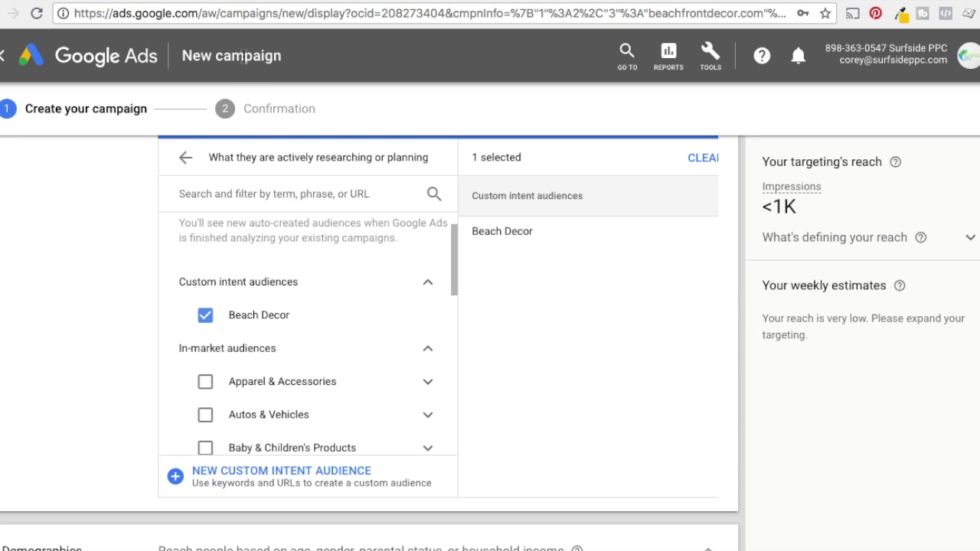
left_click(205, 315)
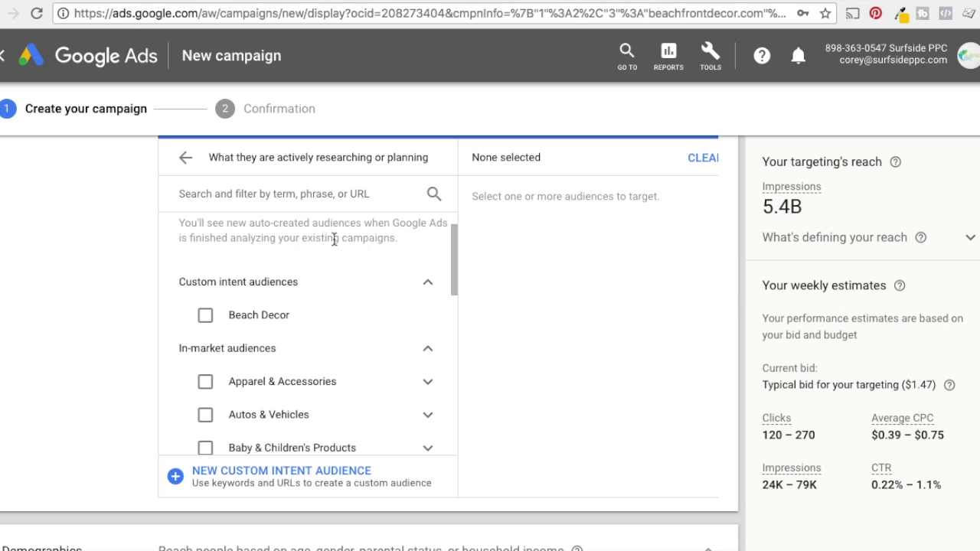
scroll(334, 239, "up", 3)
scroll(72, 327, "down", 4)
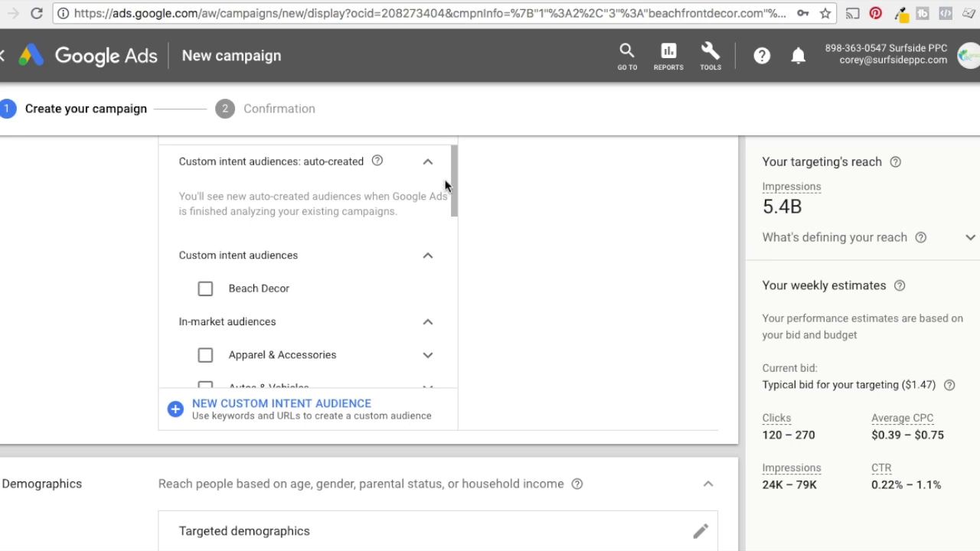
- Check the In-Market Segments report in Google Analytics, and target the Home Decor and Home Furnishings in-market audiences under Home & Garden in Google Ads
left_click_drag(454, 176, 458, 213)
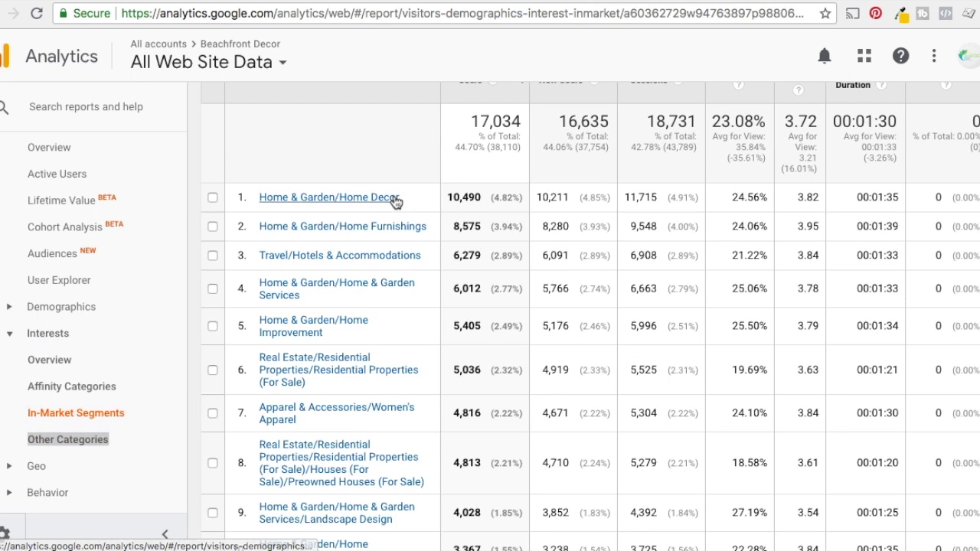
scroll(498, 208, "up", 1)
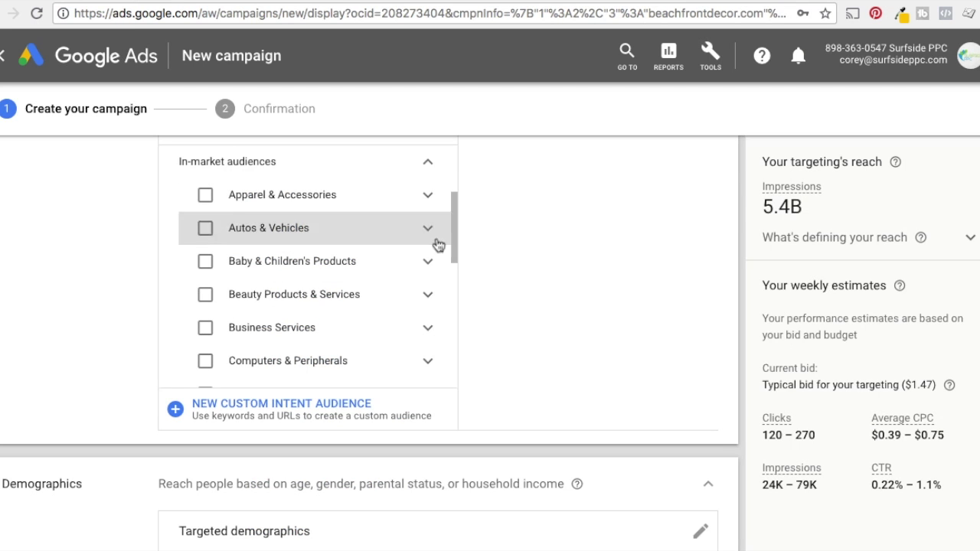
left_click_drag(458, 223, 455, 328)
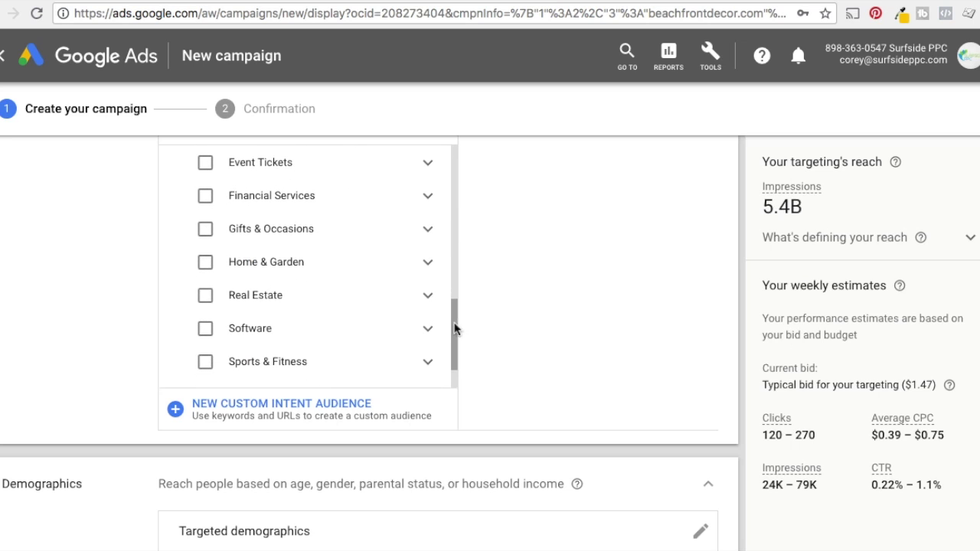
left_click(431, 265)
left_click_drag(455, 278, 455, 305)
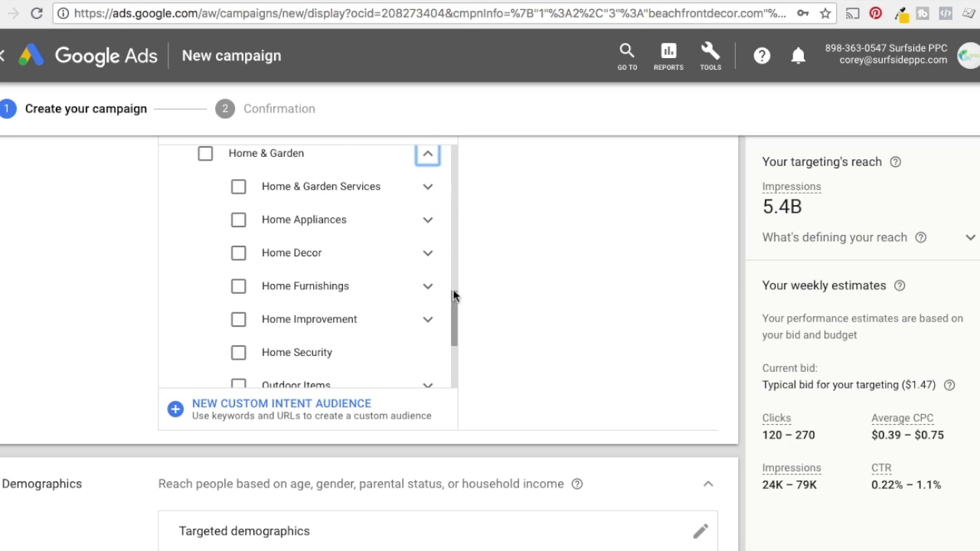
left_click(240, 261)
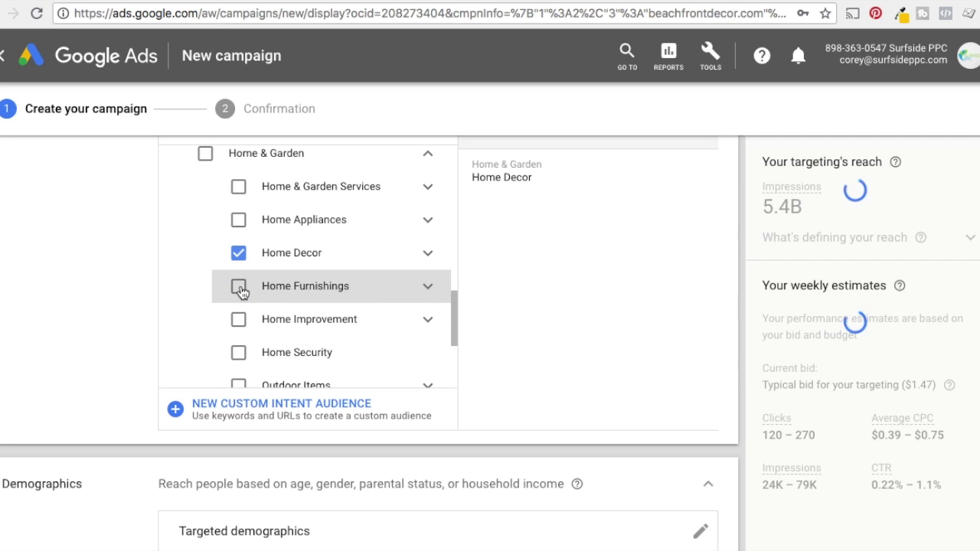
left_click(239, 289)
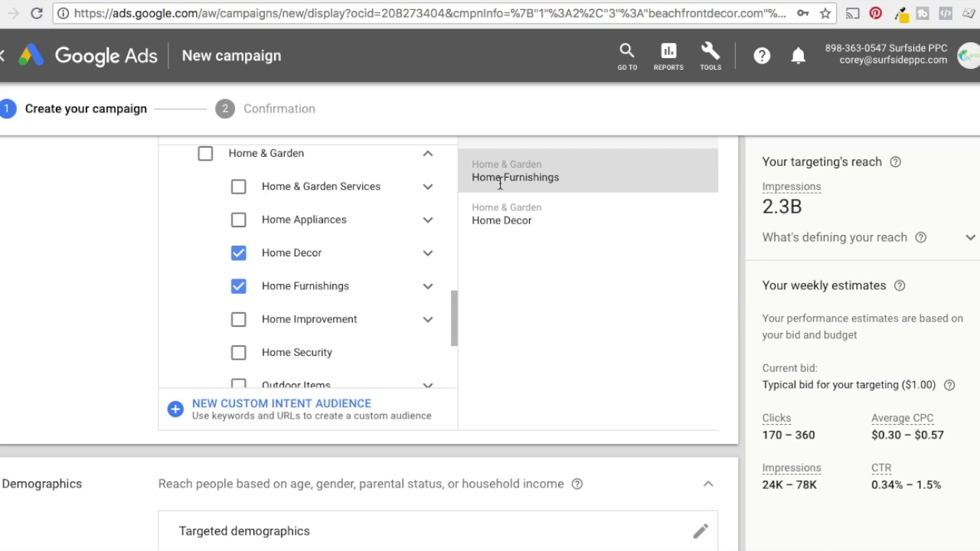
- Collapse the in-market and custom intent audience groups and return to the overview of all audiences
scroll(455, 312, "up", 1)
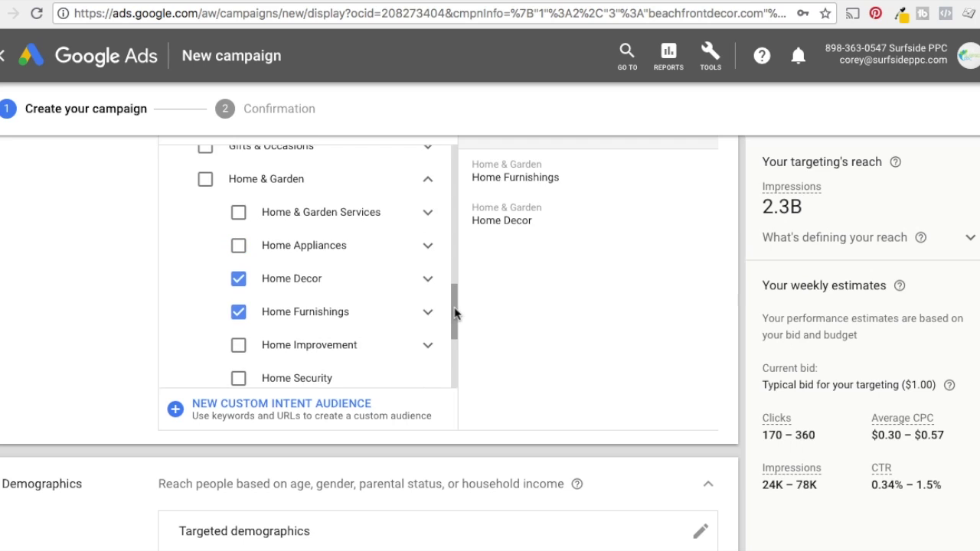
left_click_drag(455, 312, 455, 188)
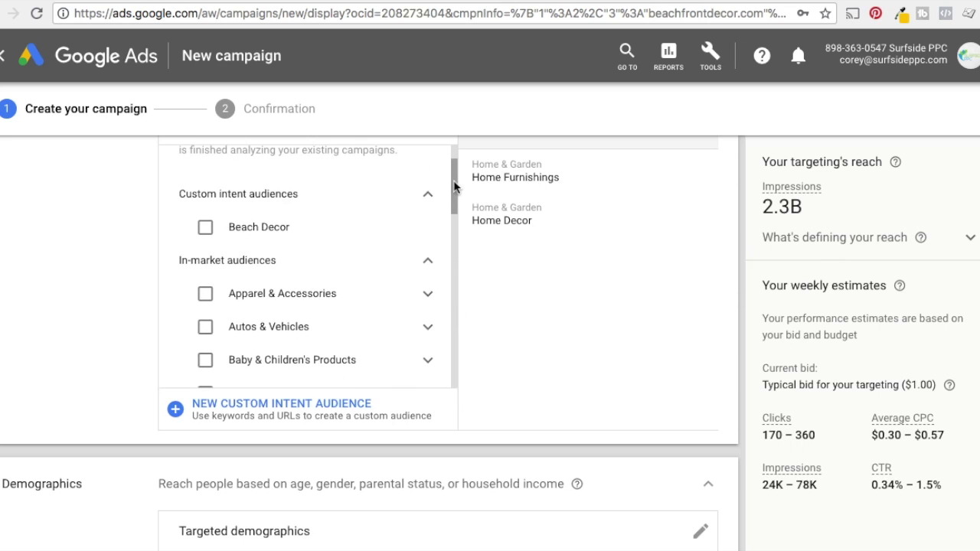
left_click(429, 264)
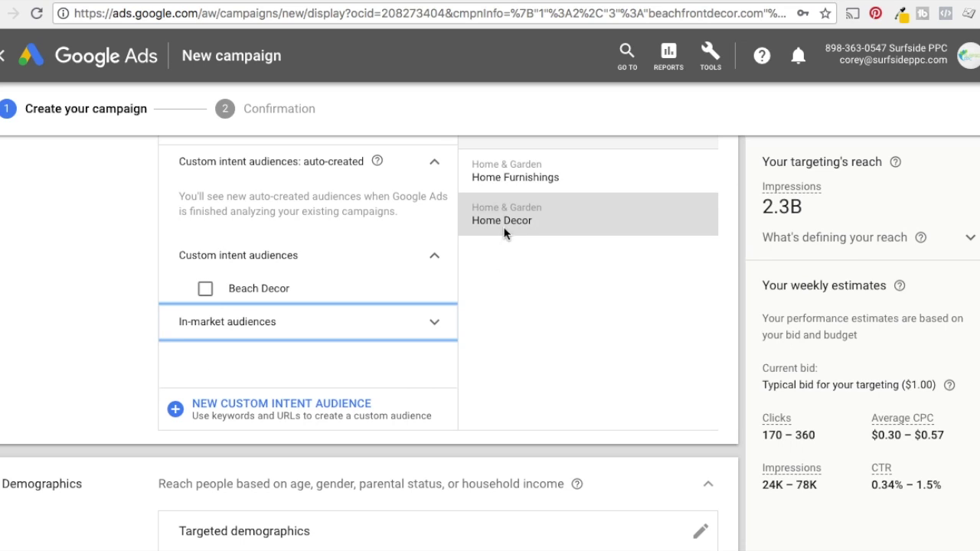
scroll(521, 195, "up", 3)
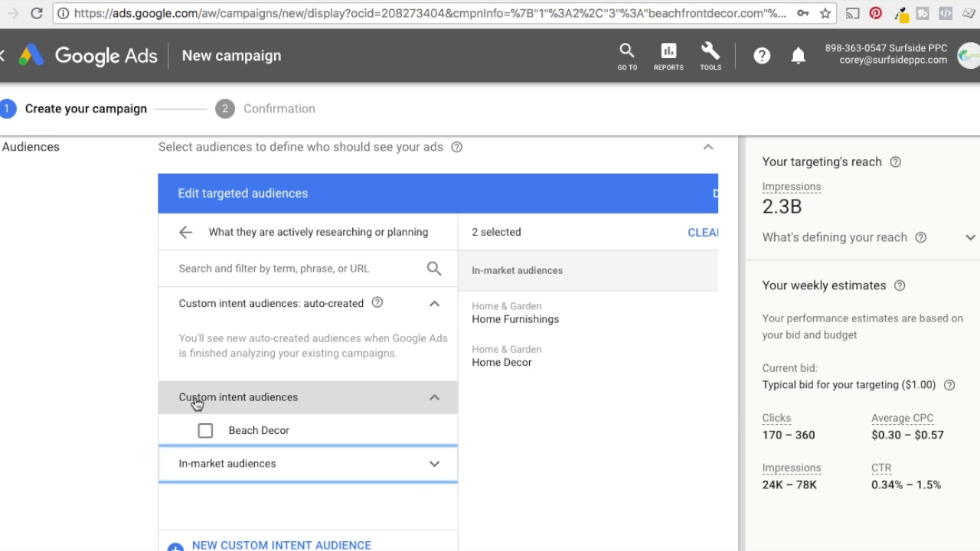
left_click(435, 402)
left_click(185, 232)
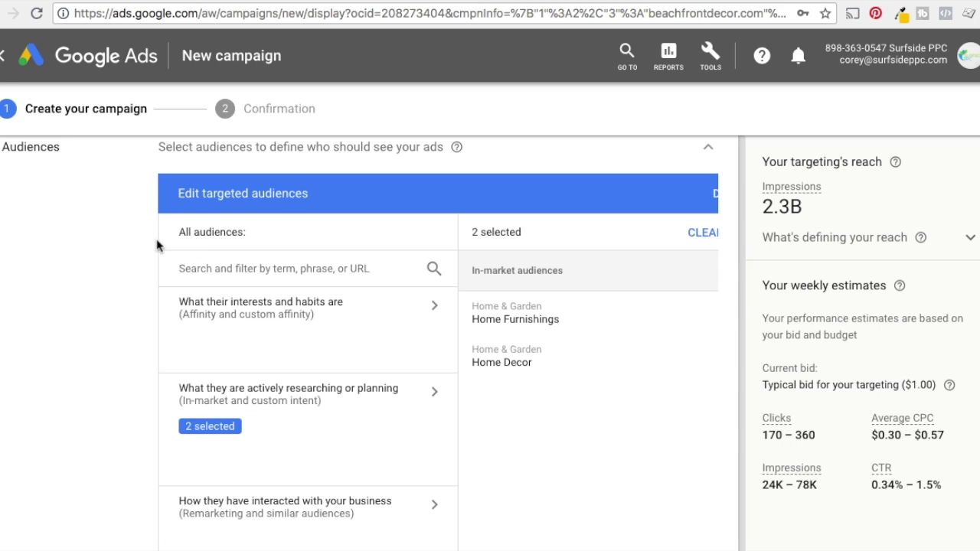
- Clear all selected in-market audiences from the campaign's targeted audiences and return to the overview of all audiences
left_click(304, 314)
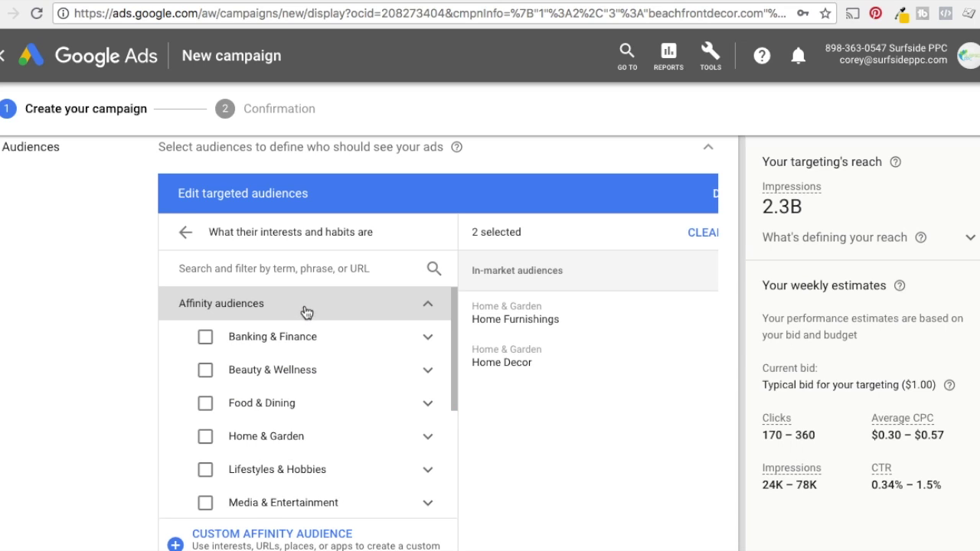
left_click(185, 233)
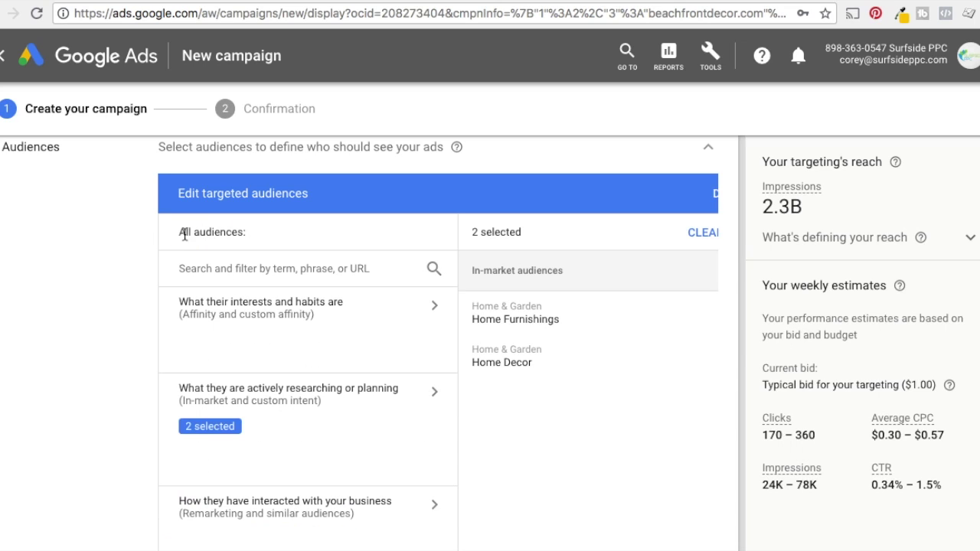
left_click(230, 410)
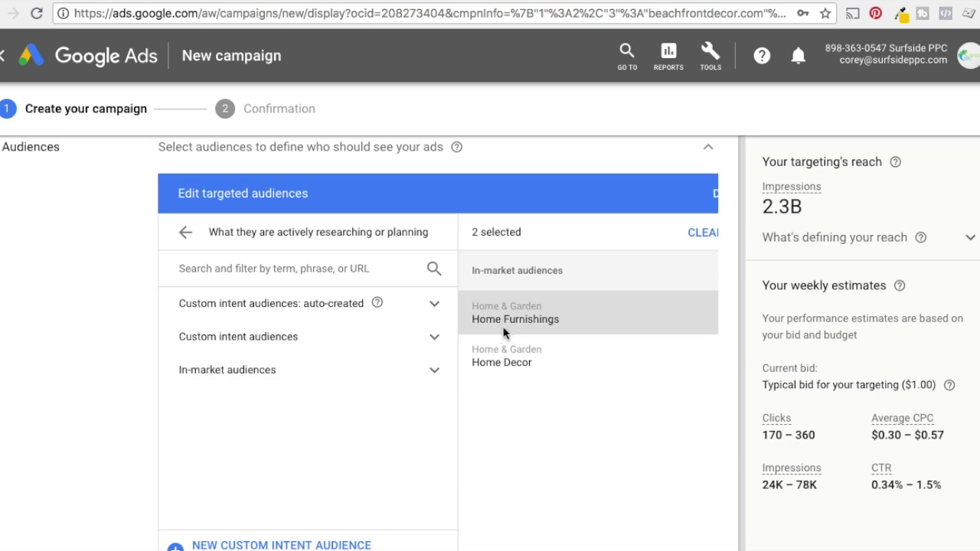
left_click(698, 234)
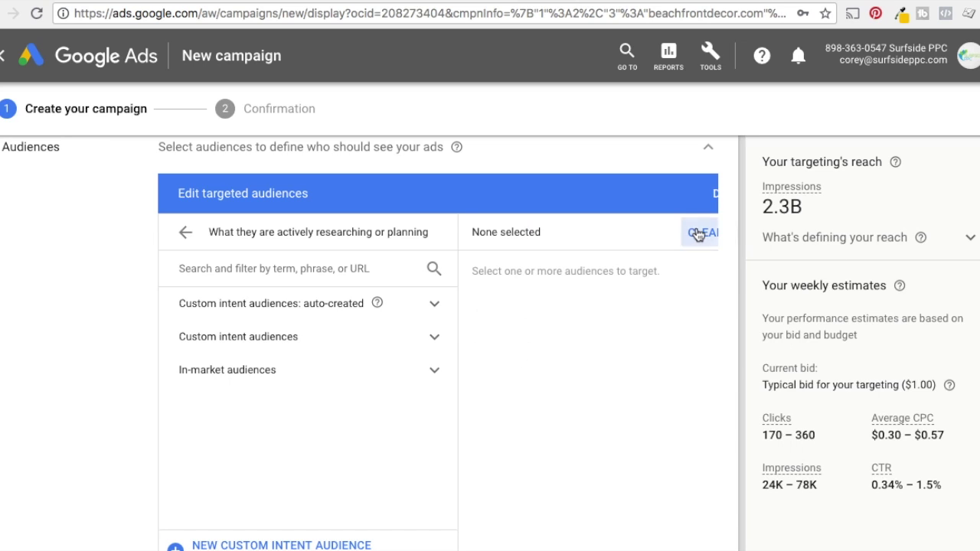
left_click(183, 232)
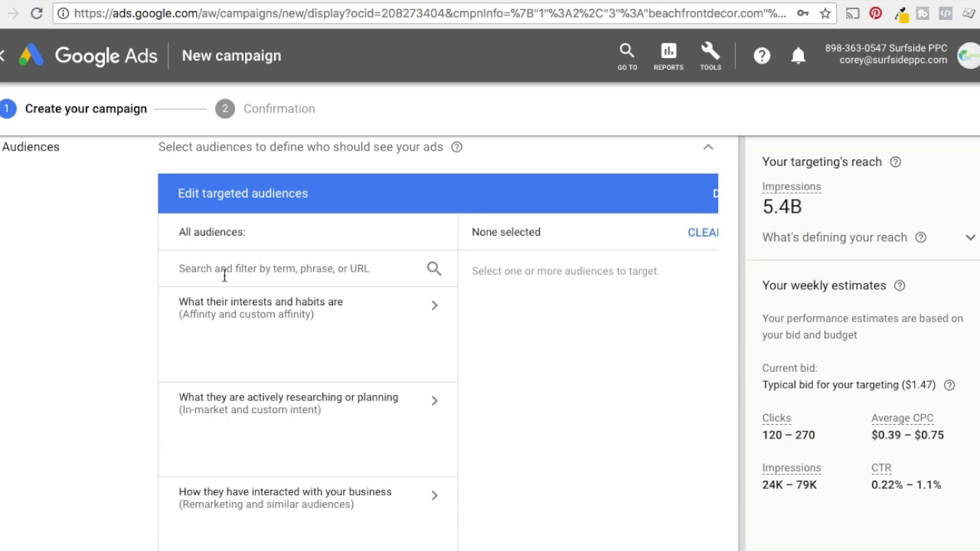
- Target the Home Decor Enthusiasts affinity audience under Home & Garden and return to the overview of all audiences
left_click(299, 333)
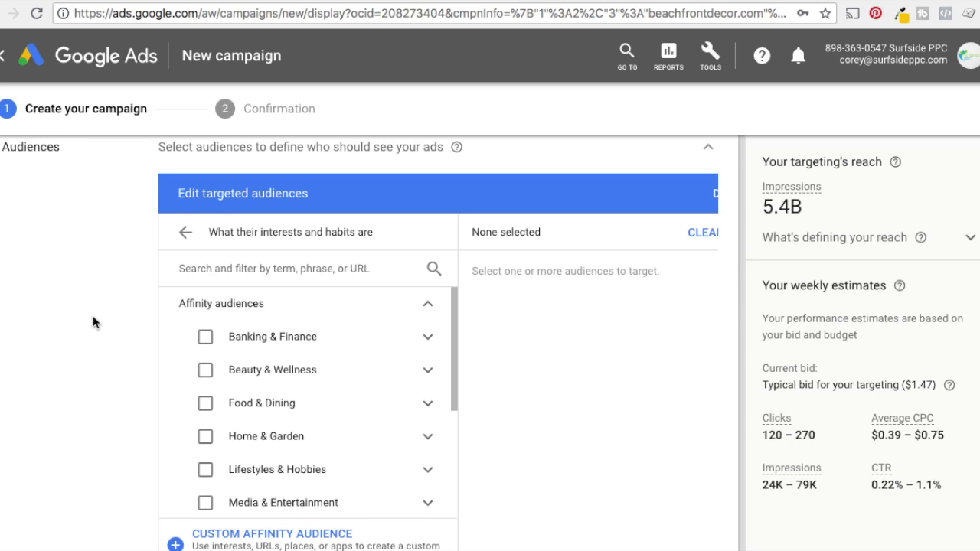
scroll(98, 315, "down", 1)
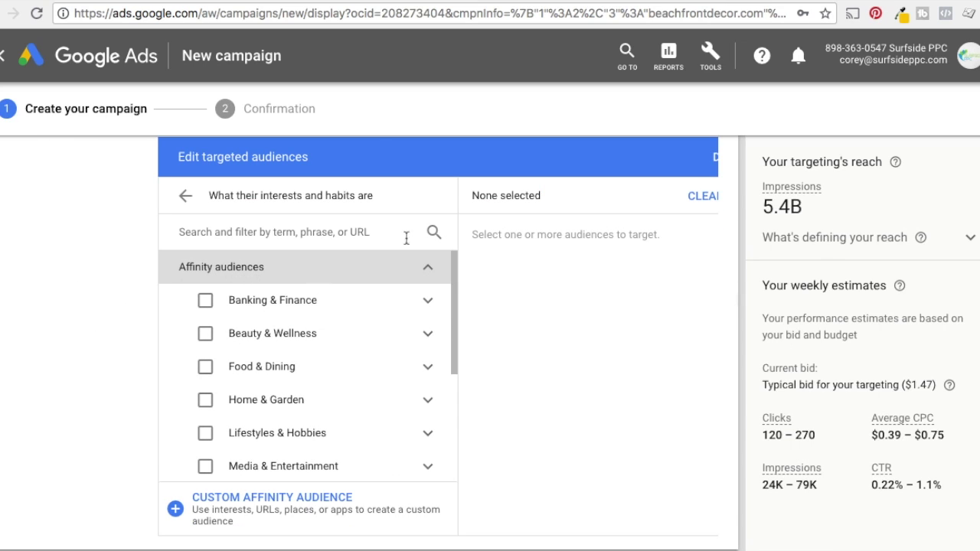
left_click(413, 2)
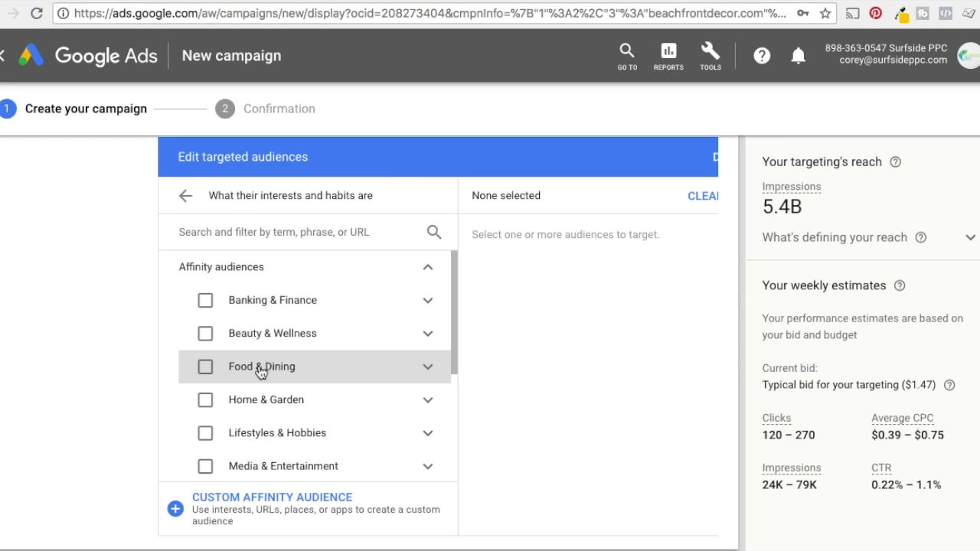
left_click(431, 392)
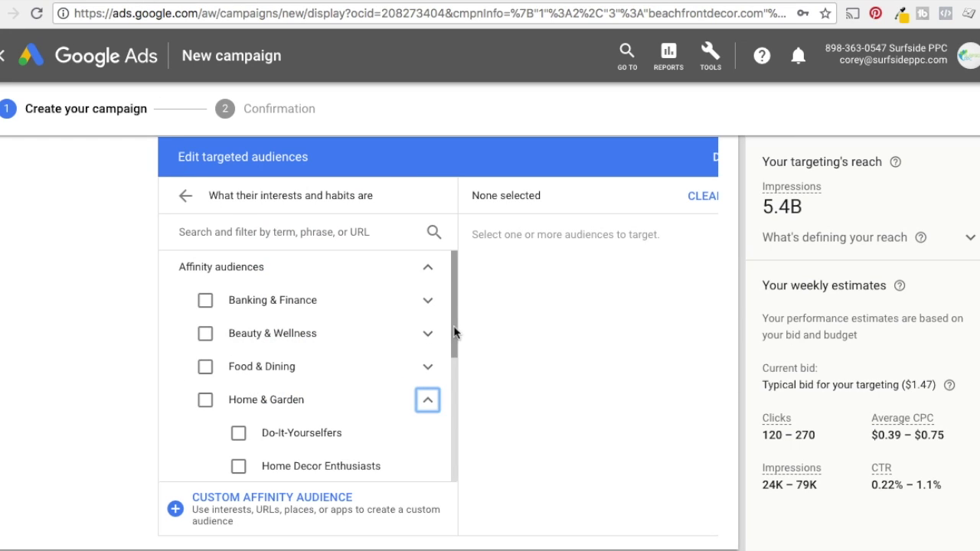
scroll(452, 360, "down", 2)
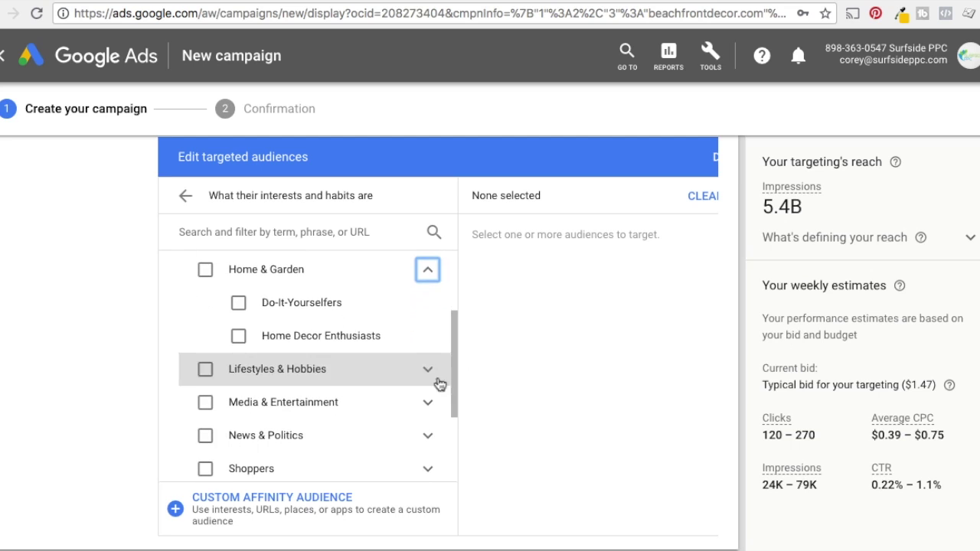
left_click(238, 336)
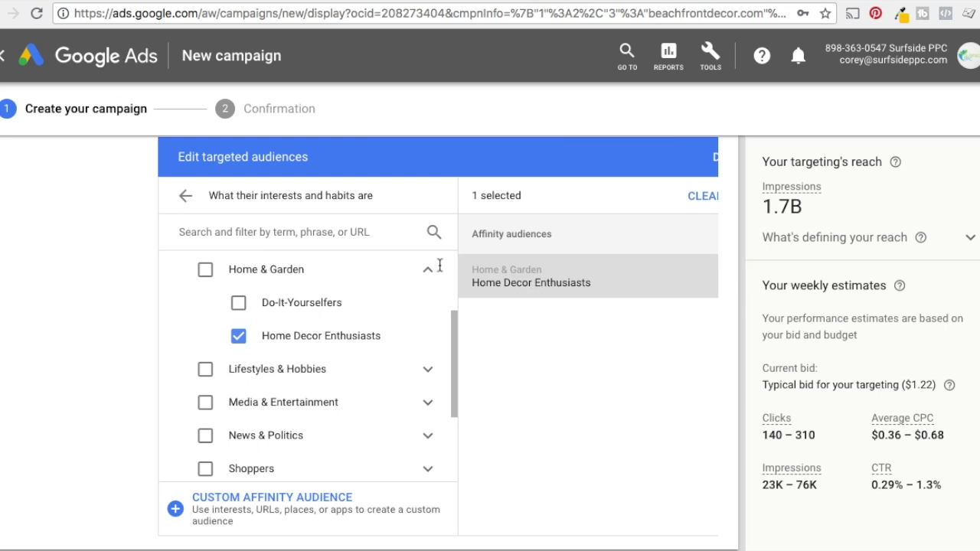
left_click(186, 198)
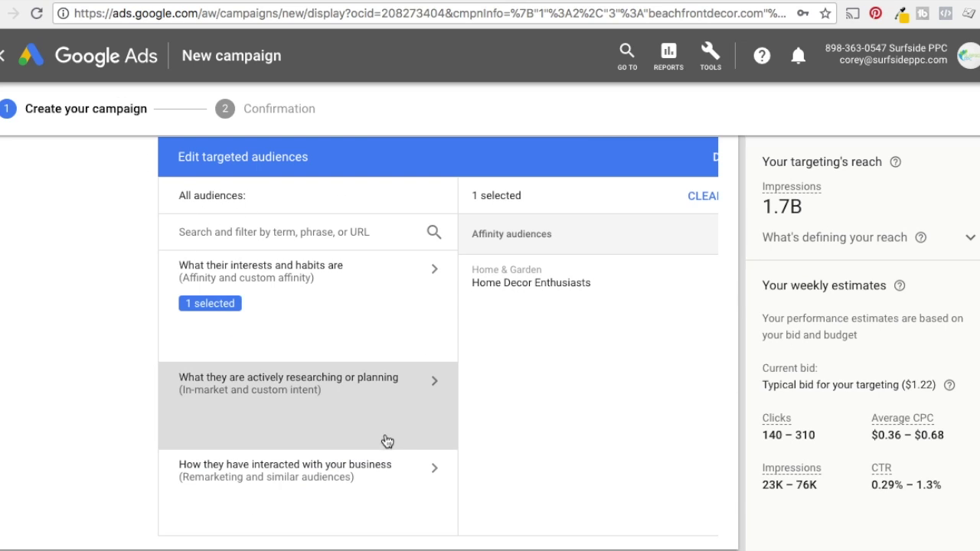
- Try adding the whole Home & Garden in-market category to the targeted audiences, and remove it again
left_click(331, 396)
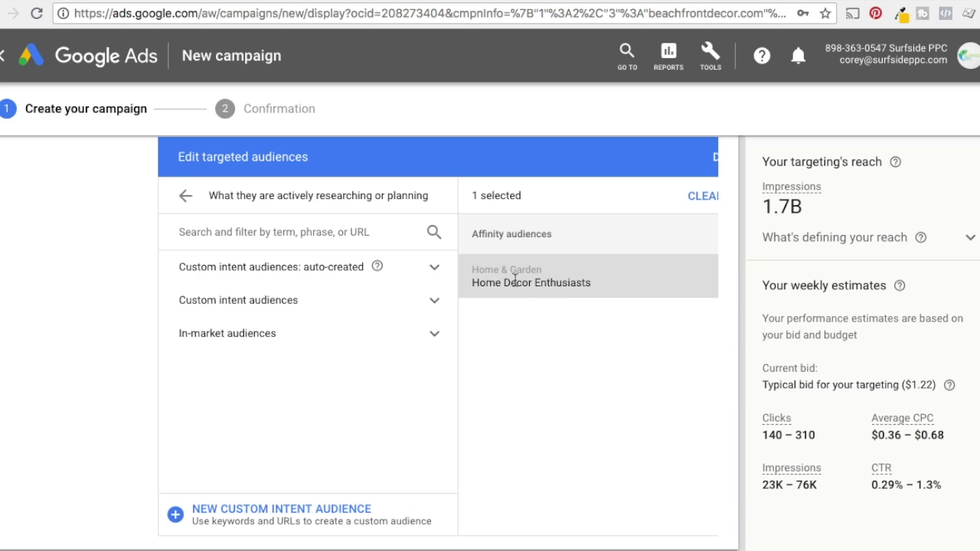
left_click(409, 339)
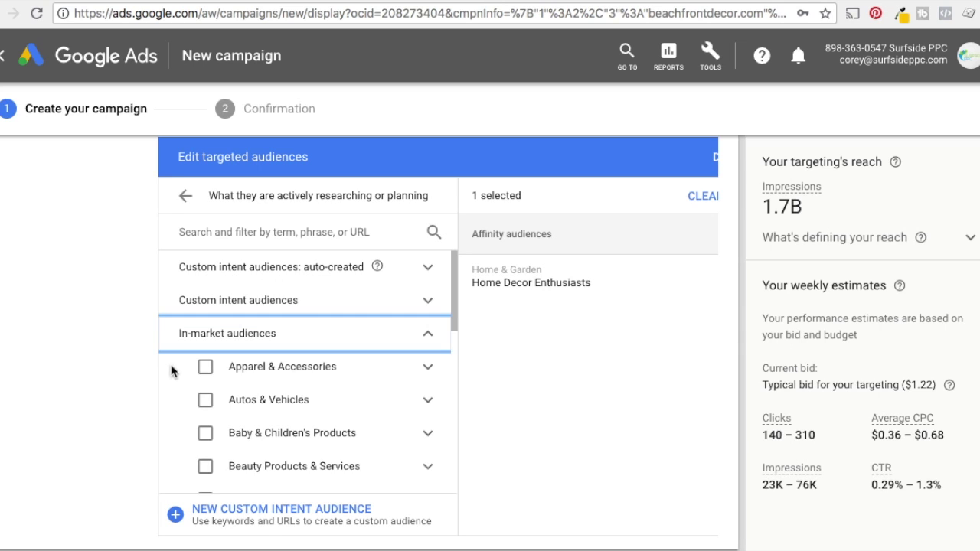
scroll(408, 407, "down", 2)
scroll(405, 406, "down", 8)
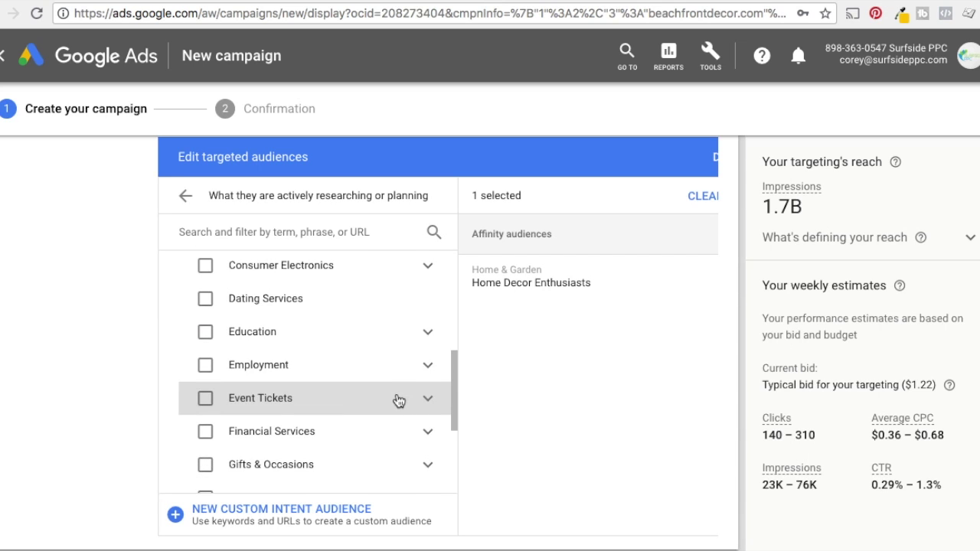
scroll(321, 229, "up", 2)
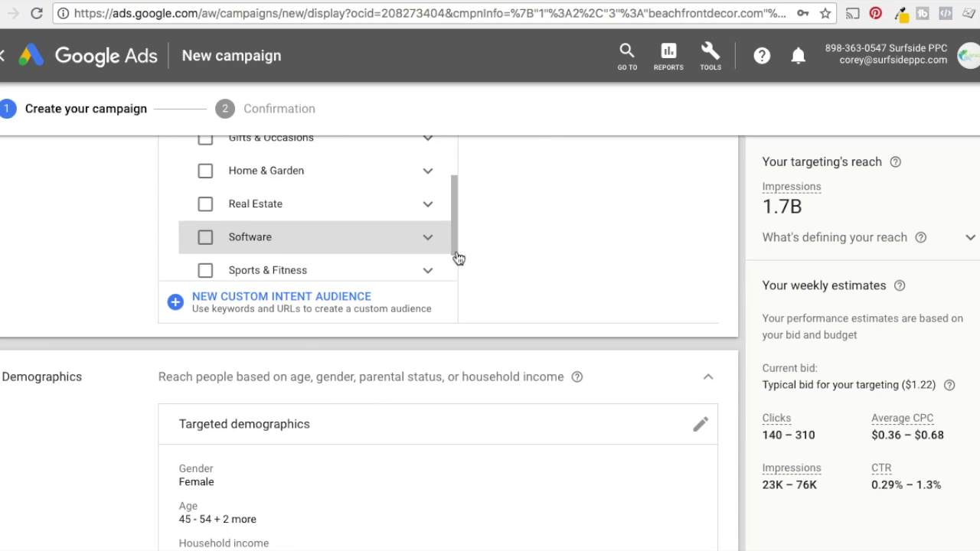
left_click(205, 176)
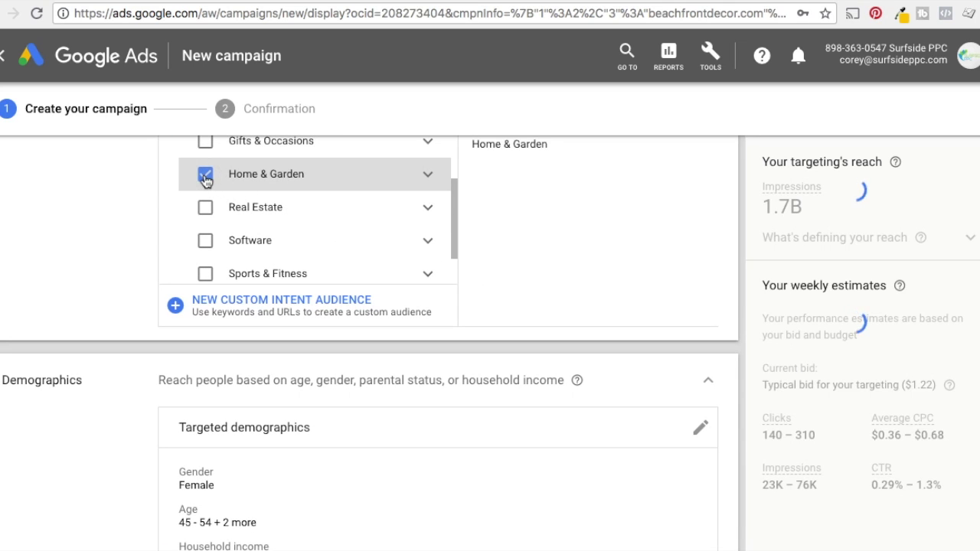
scroll(592, 261, "up", 1)
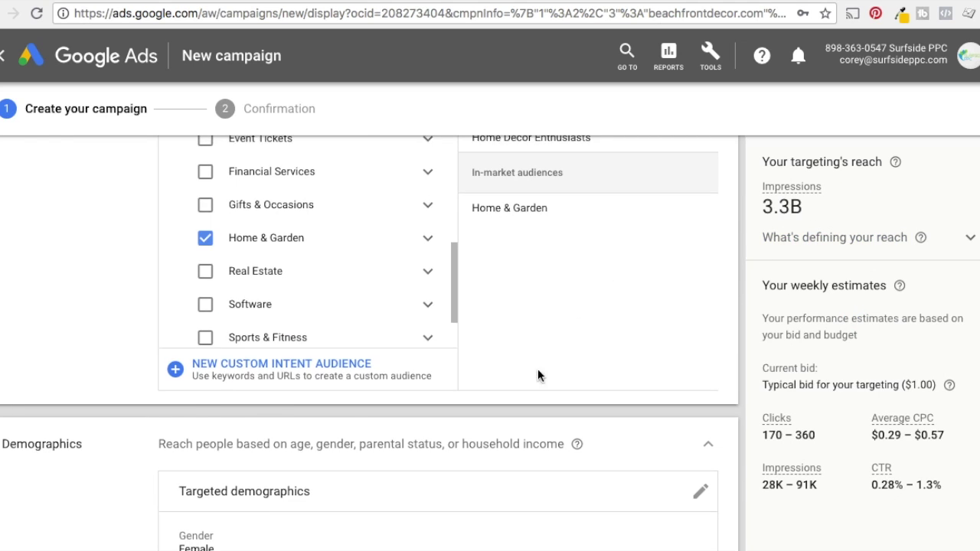
scroll(464, 328, "up", 3)
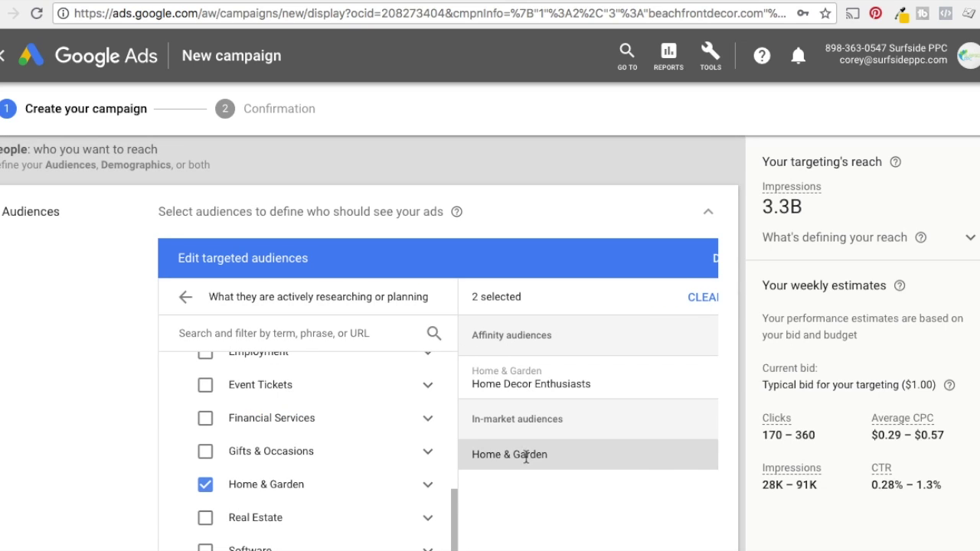
left_click(206, 476)
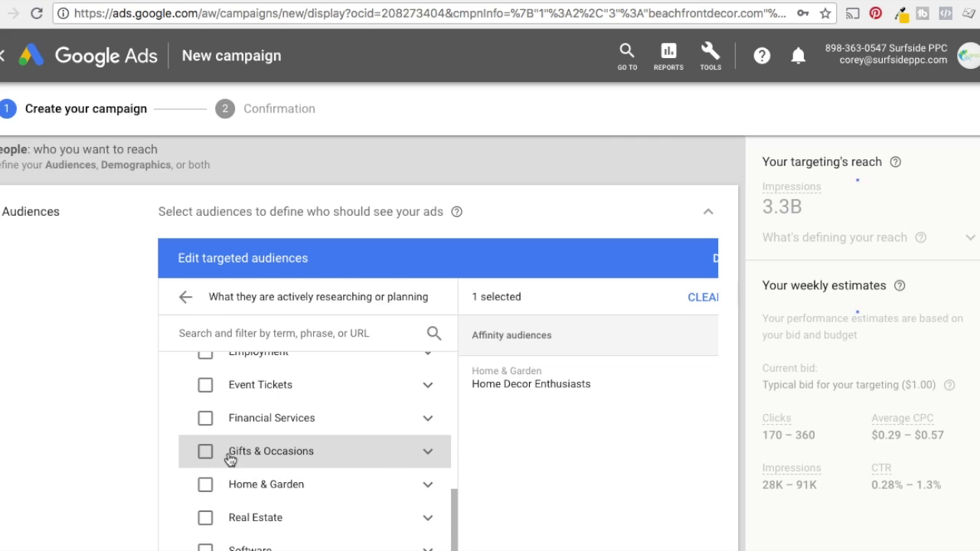
left_click(186, 297)
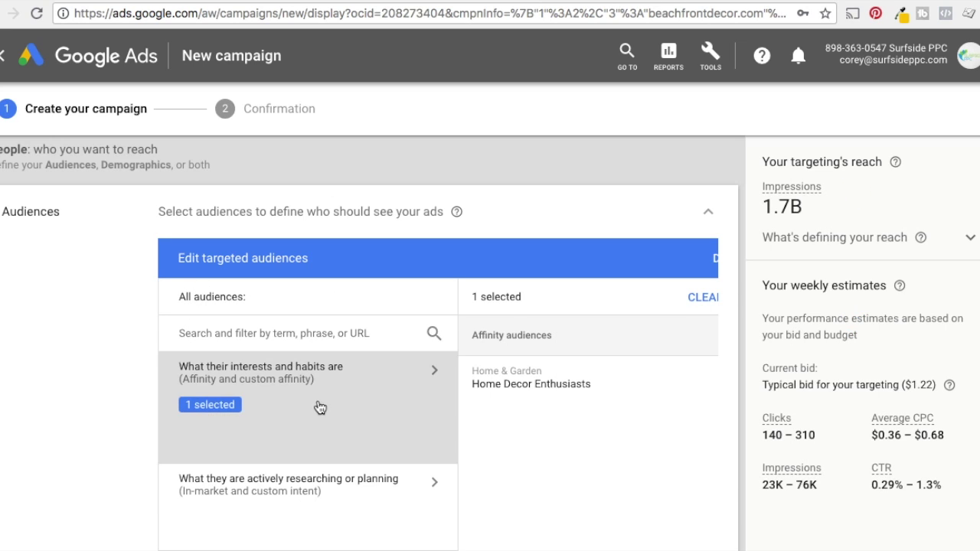
scroll(48, 304, "down", 3)
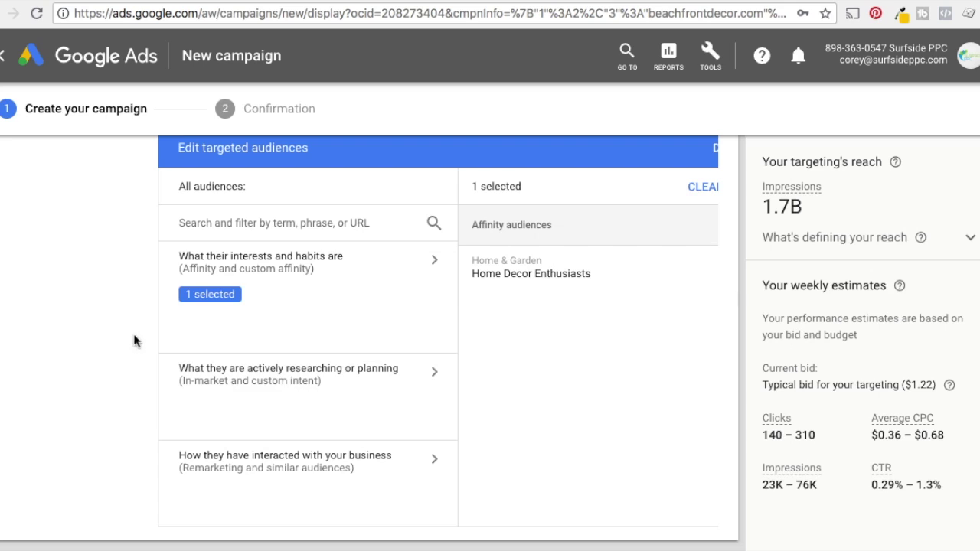
left_click(254, 296)
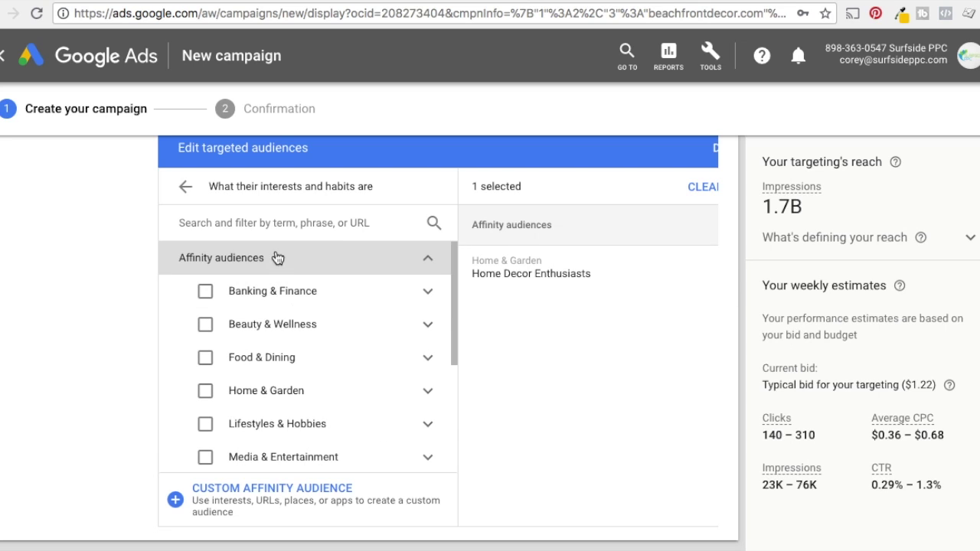
left_click(185, 186)
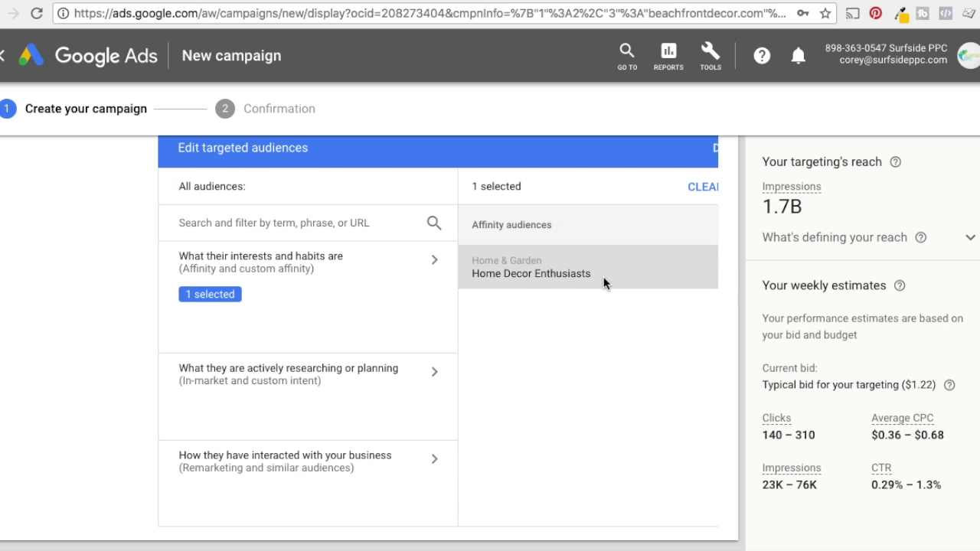
- Add keyword targeting to the ad group's content targeting and decline the offer to create a custom intent audience
scroll(85, 245, "down", 5)
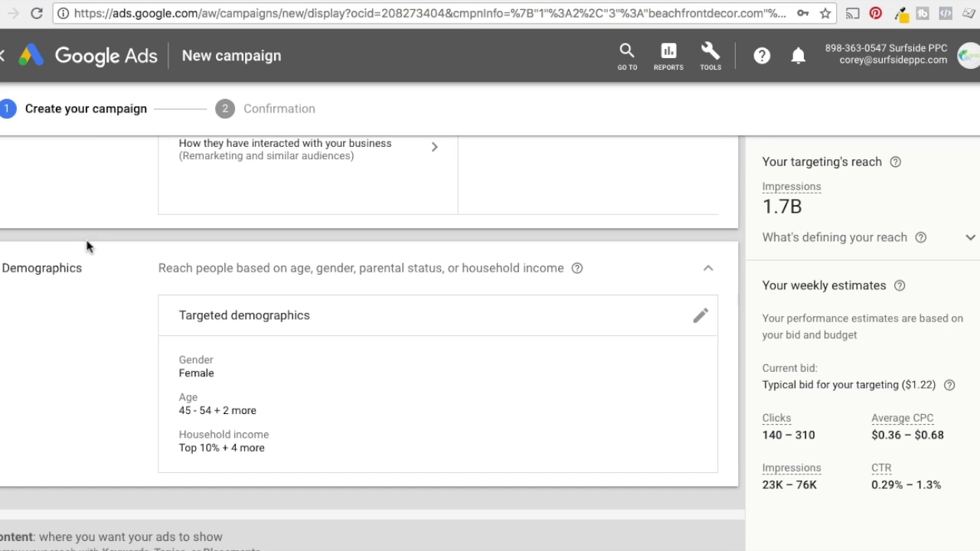
scroll(85, 237, "down", 1)
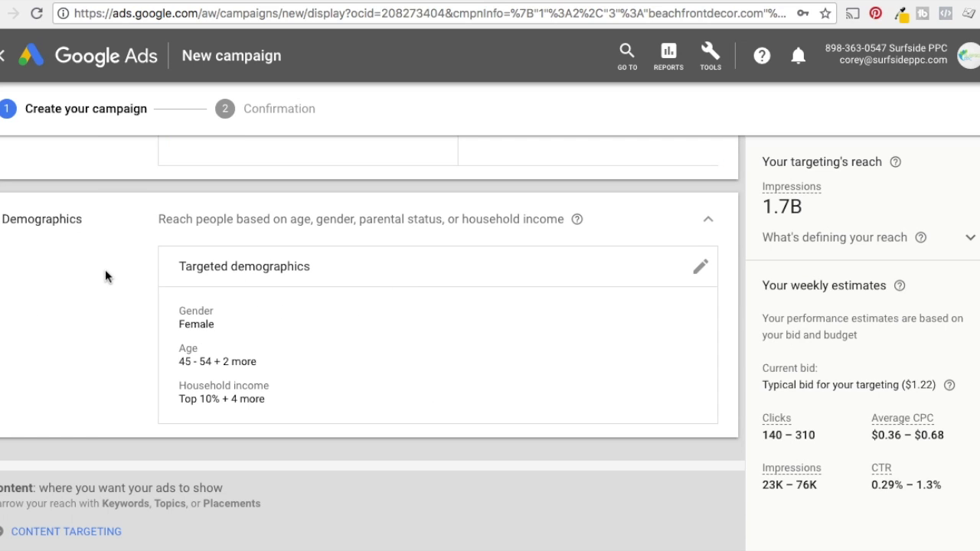
scroll(108, 272, "down", 5)
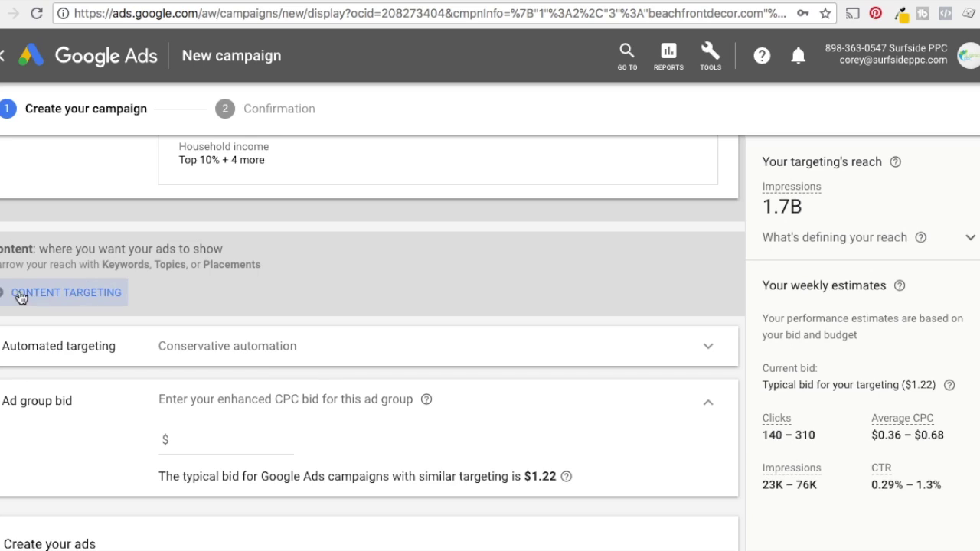
left_click(8, 298)
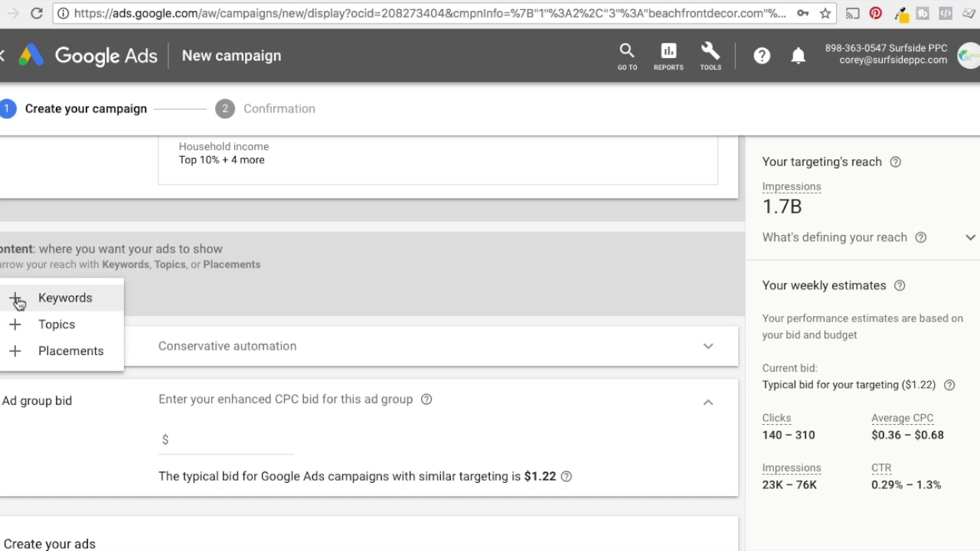
left_click(51, 303)
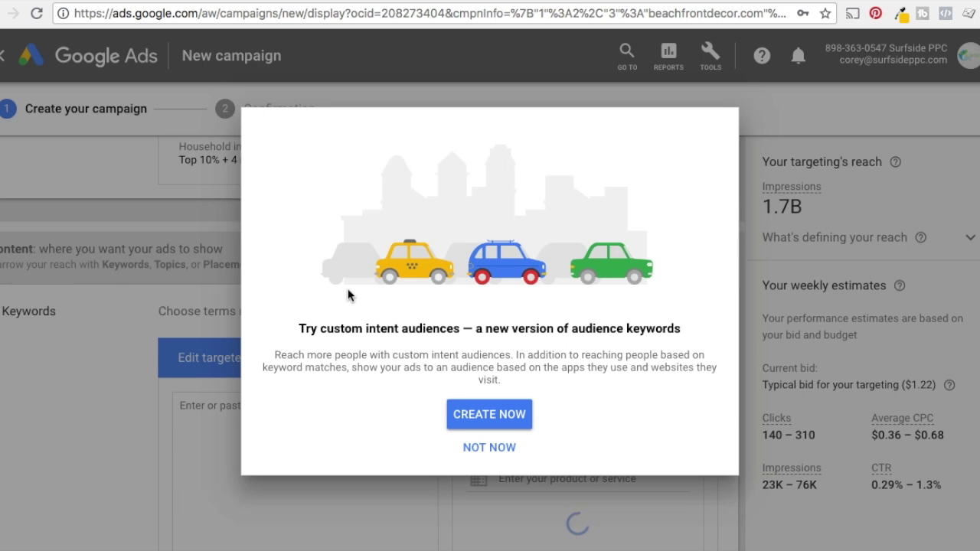
left_click(489, 452)
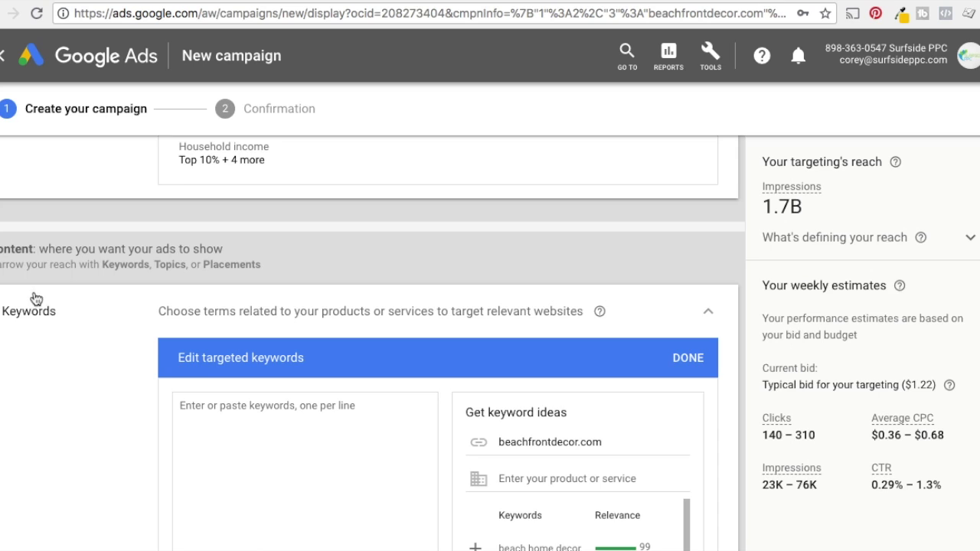
- Add the suggested keywords beach home decor, coastal decor and coastal furniture to the targeted keywords
scroll(35, 299, "down", 3)
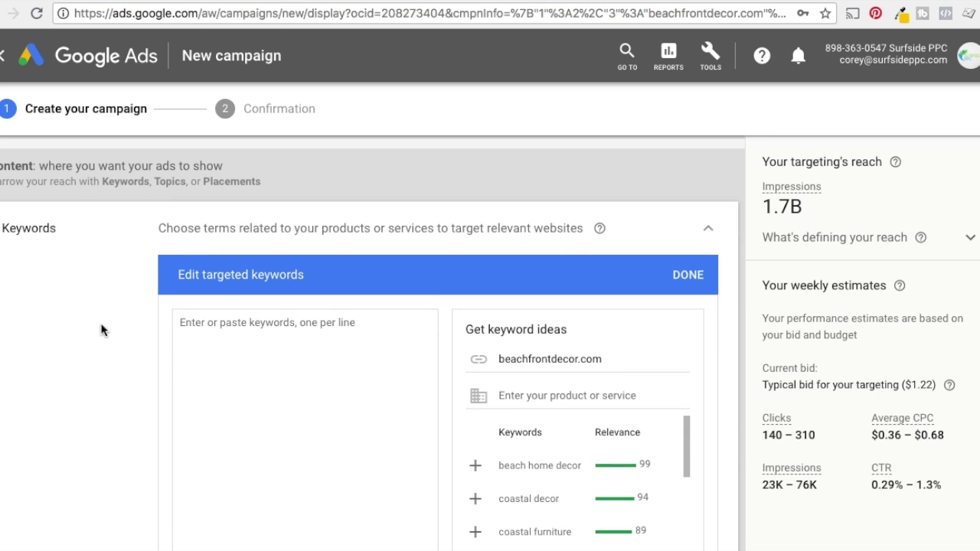
scroll(100, 323, "down", 1)
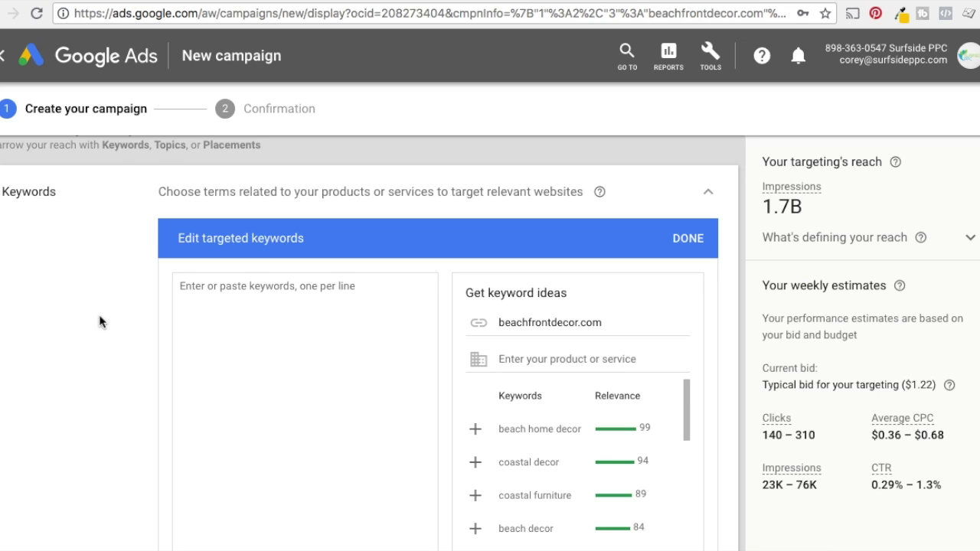
scroll(100, 323, "down", 1)
left_click(475, 426)
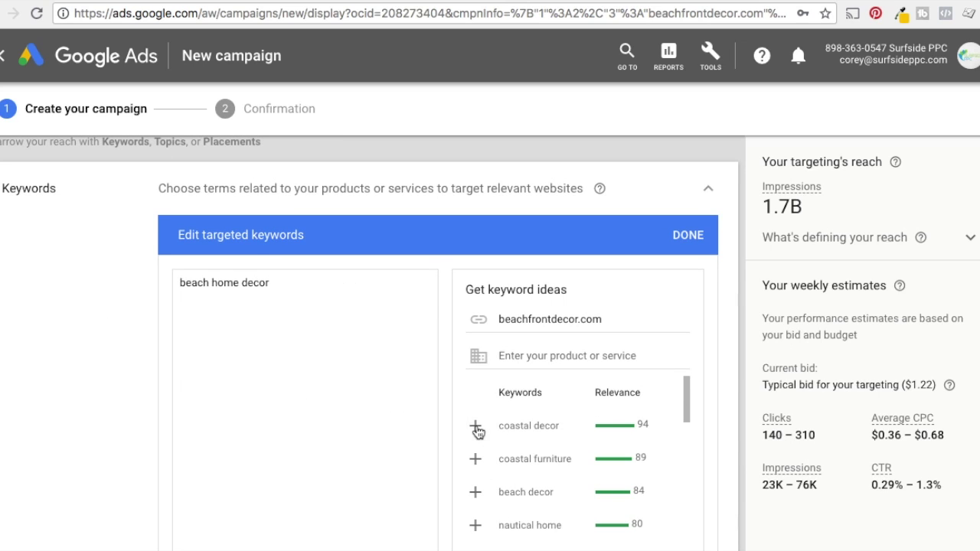
left_click(475, 427)
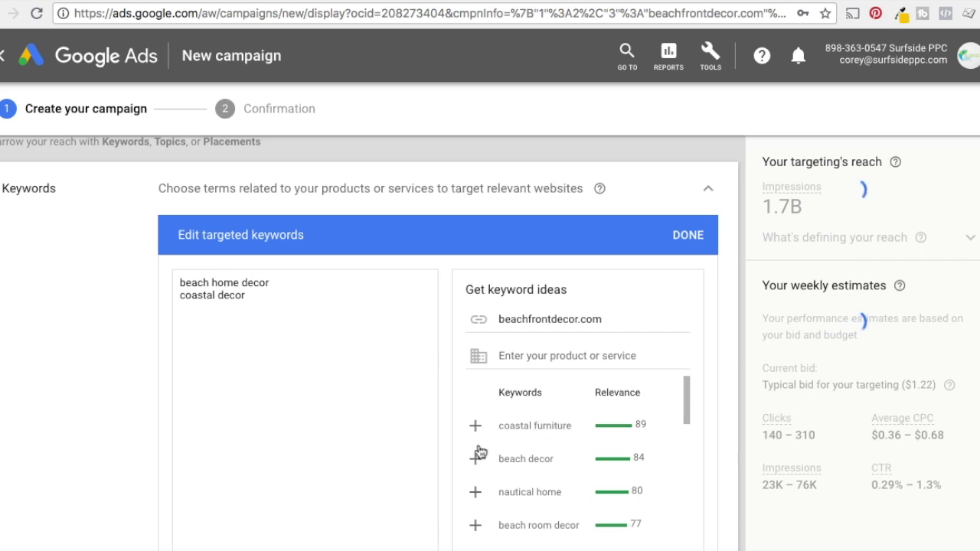
left_click(476, 431)
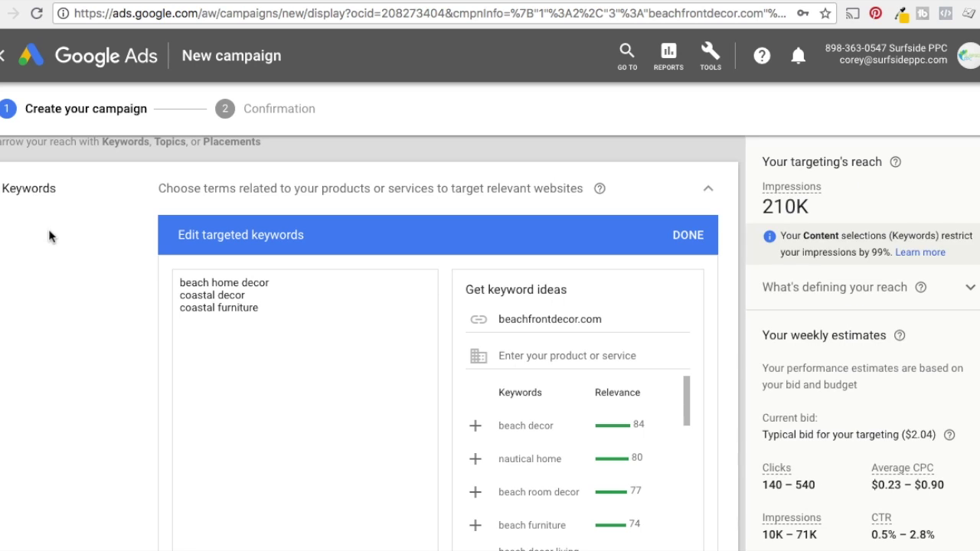
- Review the ad group's targeted audiences, demographics and keywords
scroll(56, 266, "up", 10)
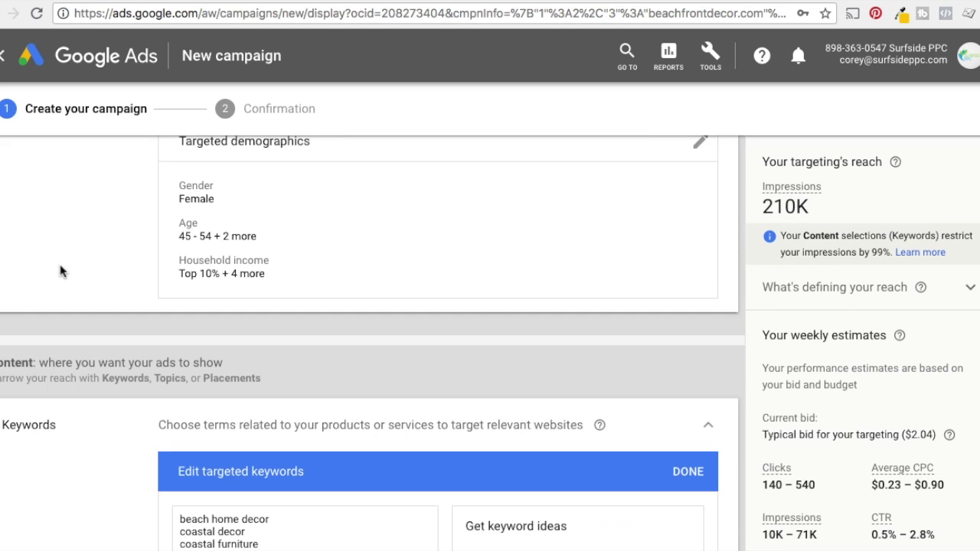
scroll(64, 258, "up", 5)
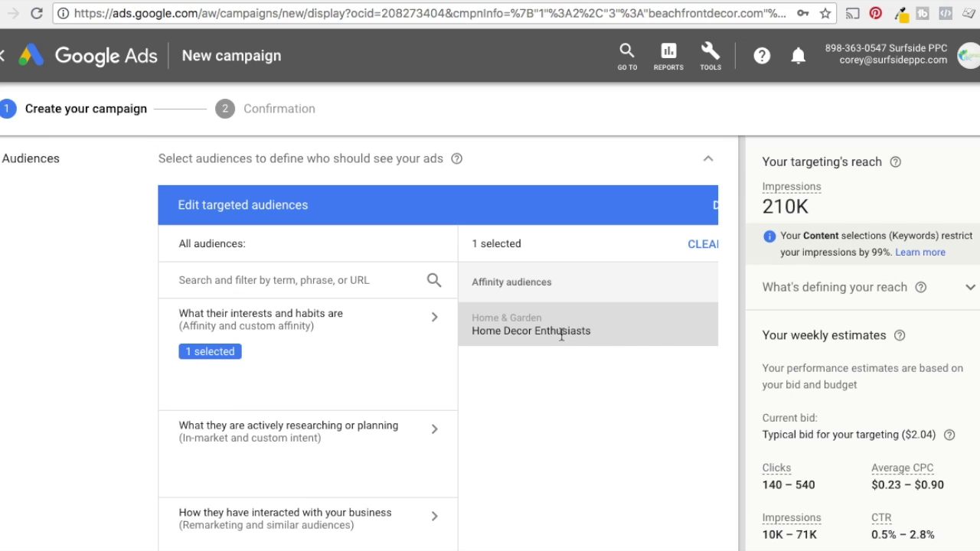
scroll(59, 341, "down", 10)
scroll(58, 332, "up", 4)
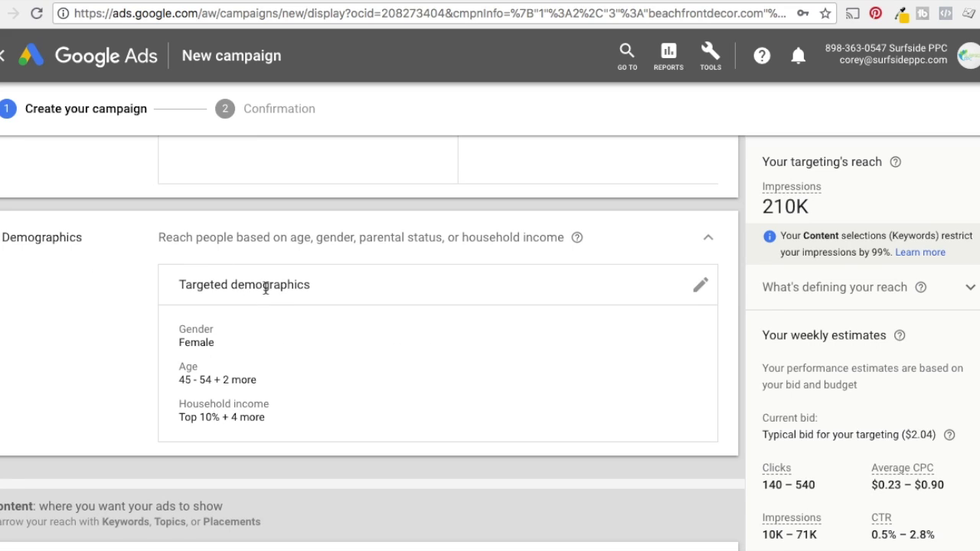
scroll(97, 316, "down", 4)
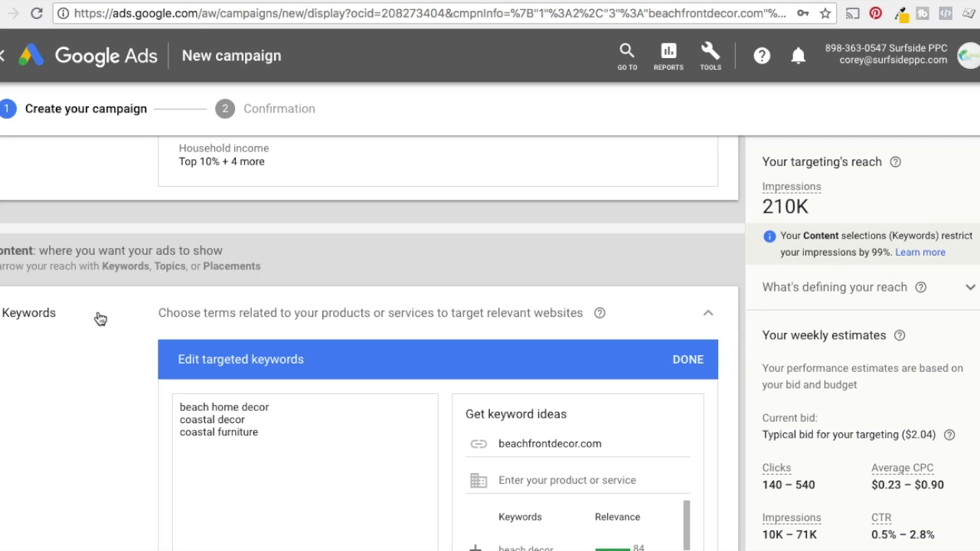
scroll(92, 316, "down", 1)
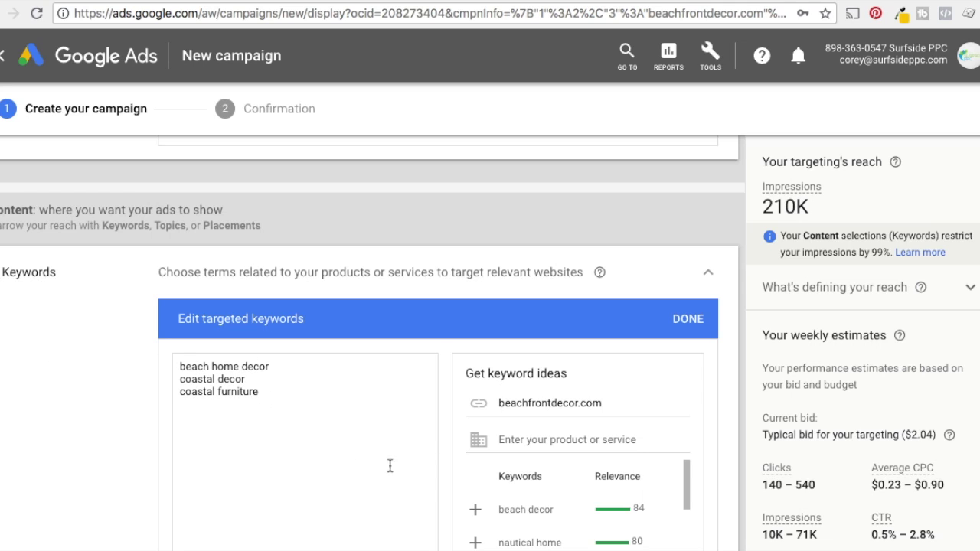
scroll(2, 322, "down", 2)
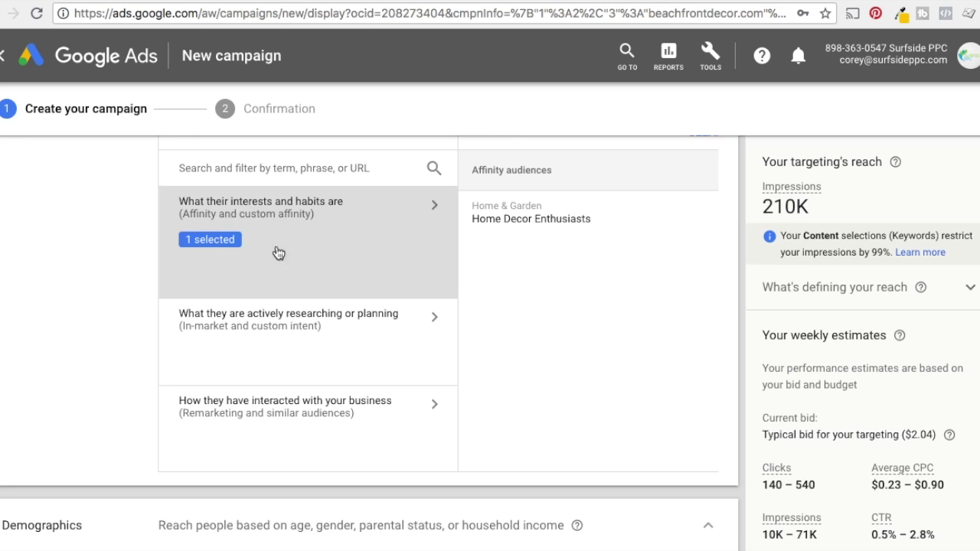
- Remove the Home Decor Enthusiasts affinity audience under Home & Garden from the targeted audiences and return to the overview of all audiences
left_click(330, 234)
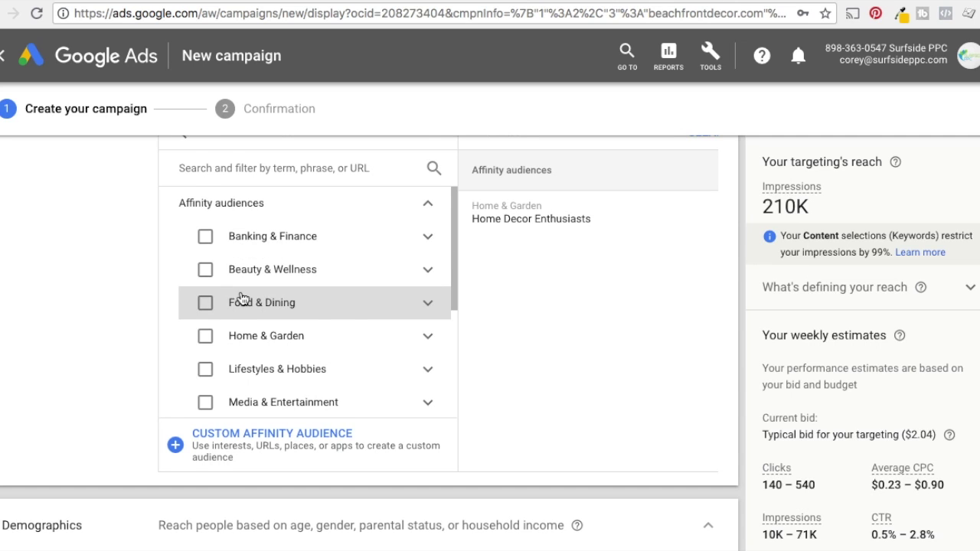
scroll(240, 300, "down", 8)
scroll(499, 225, "up", 3)
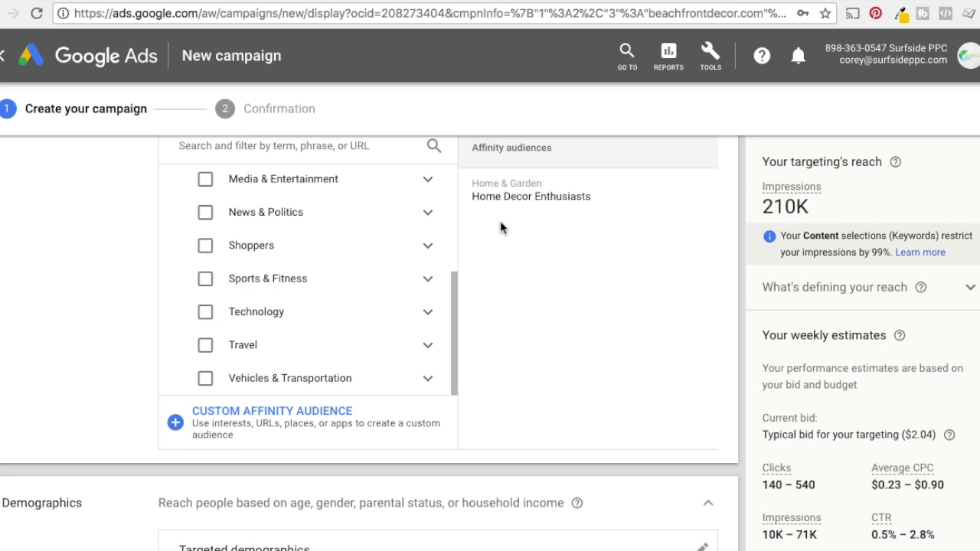
left_click_drag(454, 337, 444, 263)
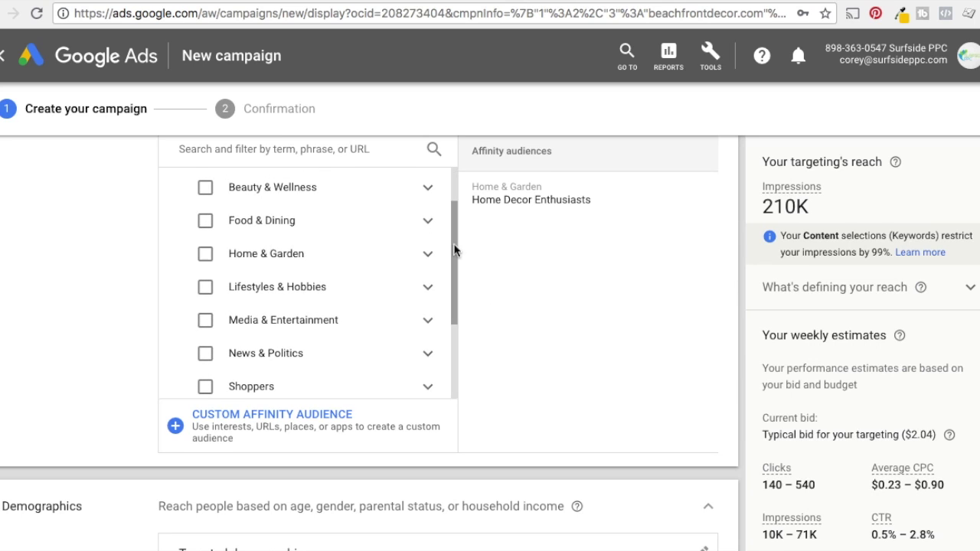
left_click(427, 254)
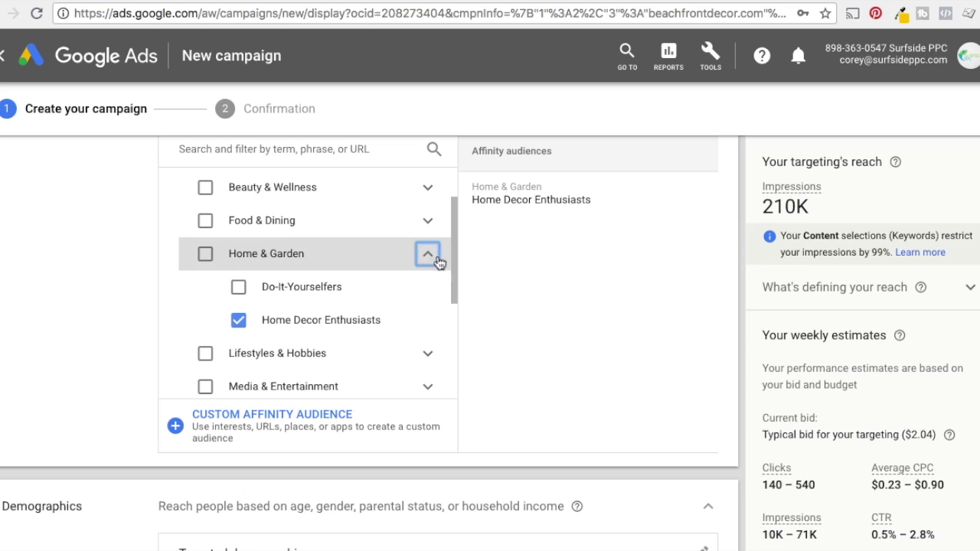
left_click(241, 321)
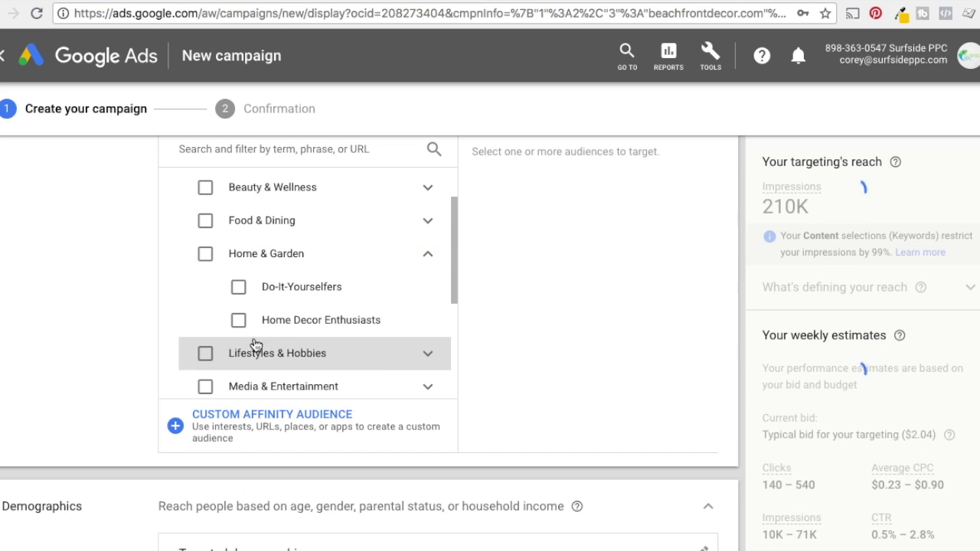
left_click(430, 256)
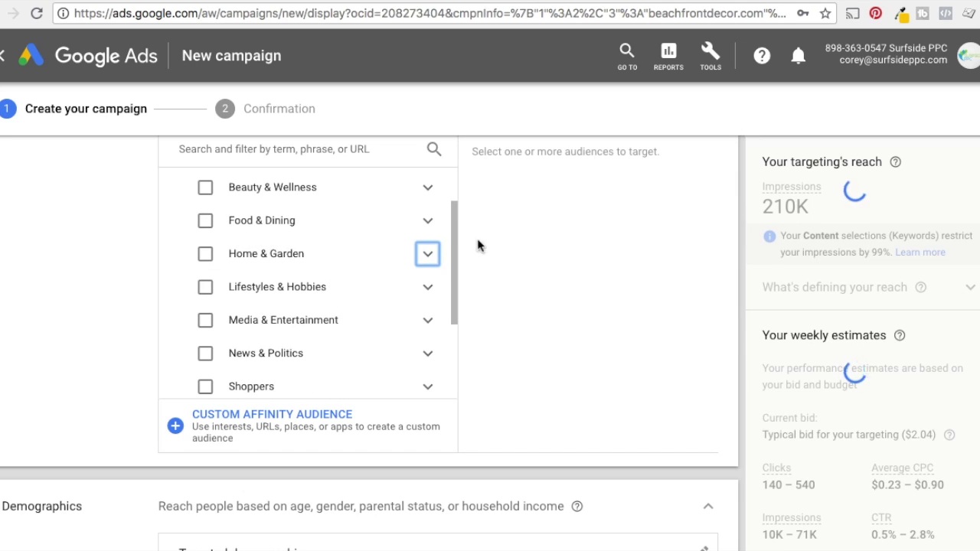
scroll(455, 210, "up", 2)
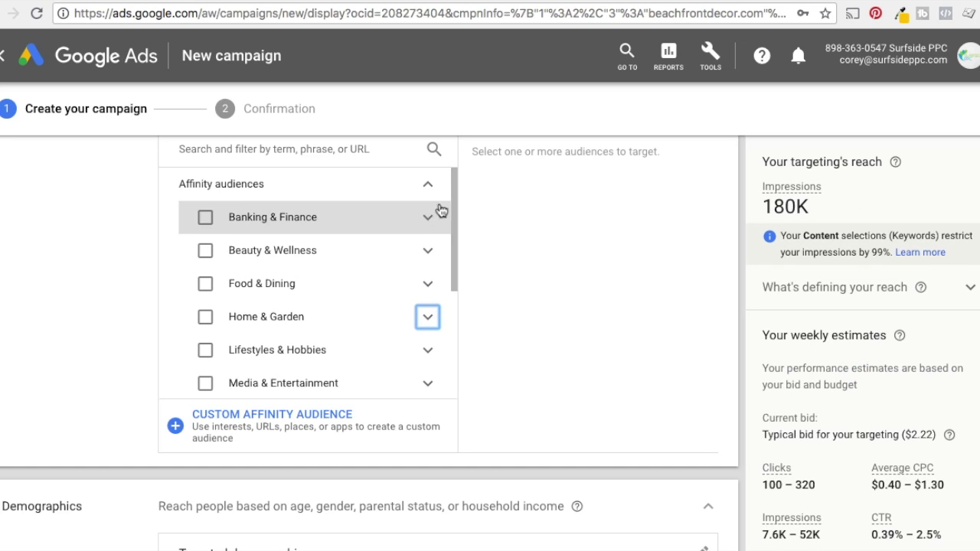
scroll(85, 226, "up", 1)
scroll(116, 267, "up", 2)
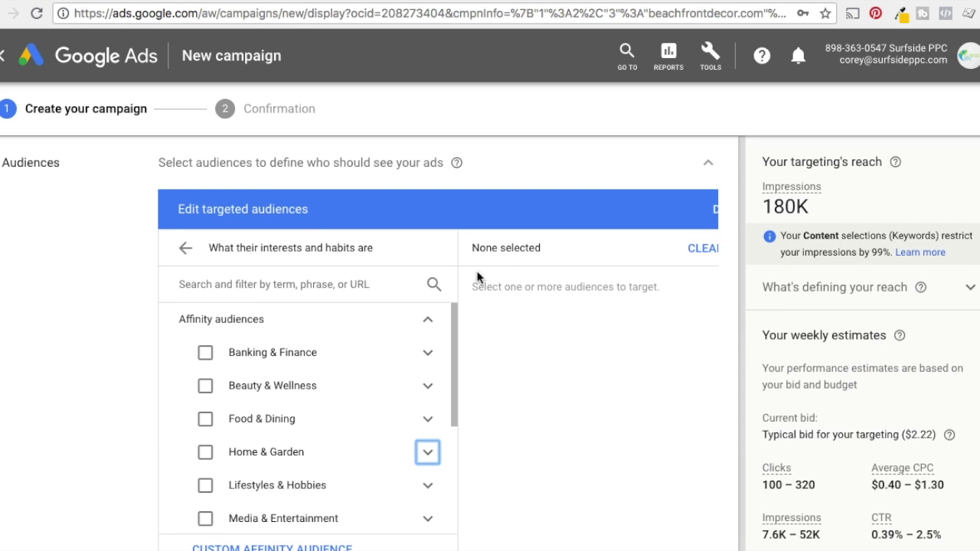
left_click(673, 259)
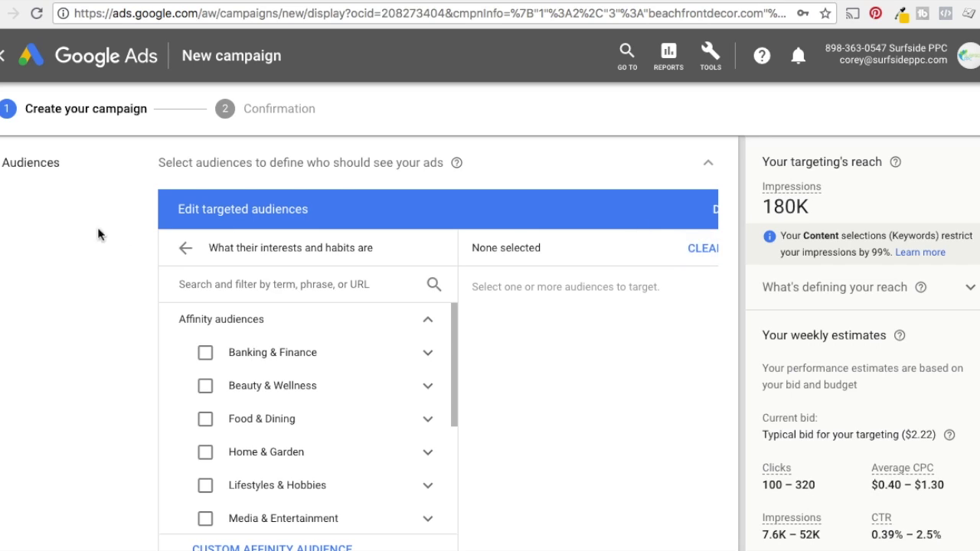
left_click(183, 250)
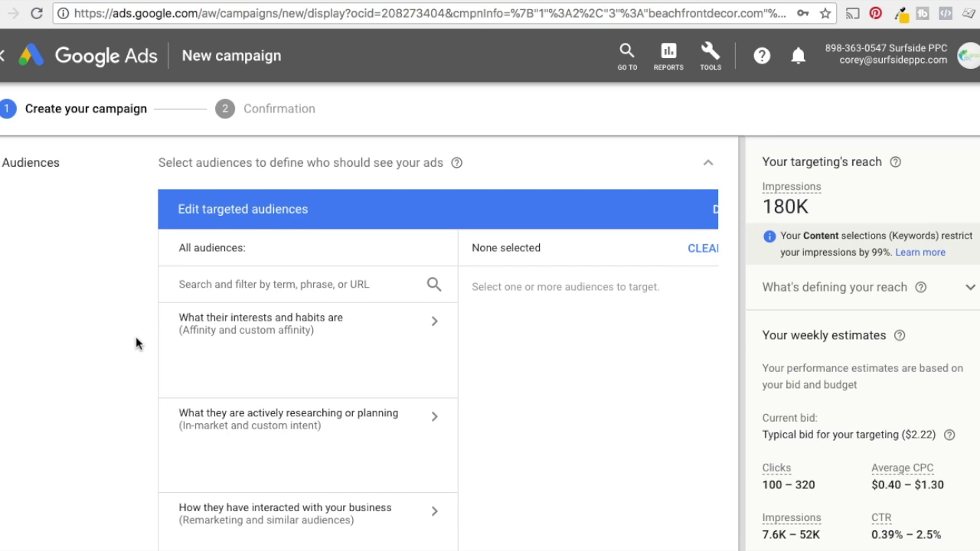
- Target the in-market audiences Home Decor, Home Furnishings and Home Improvement under Home & Garden and finish editing the targeted audiences
scroll(135, 324, "down", 1)
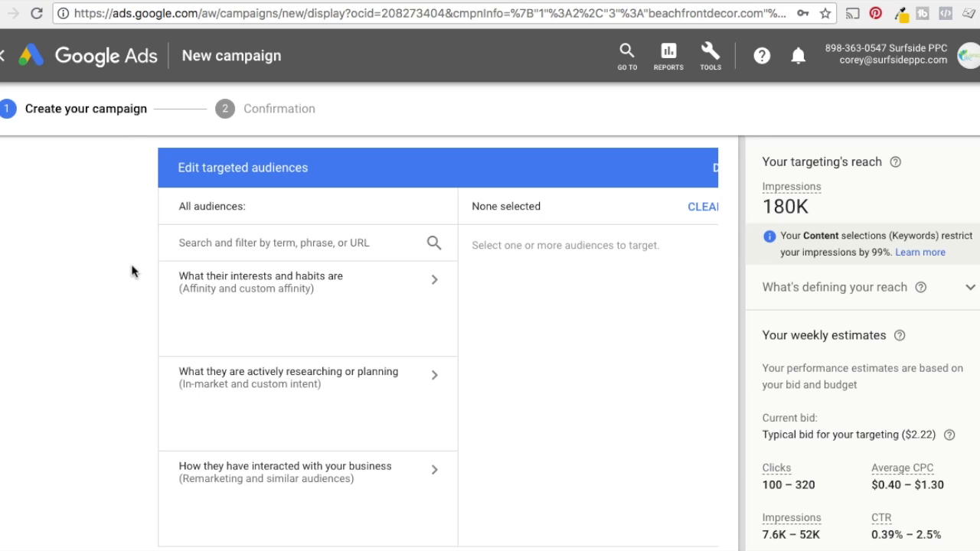
left_click(281, 394)
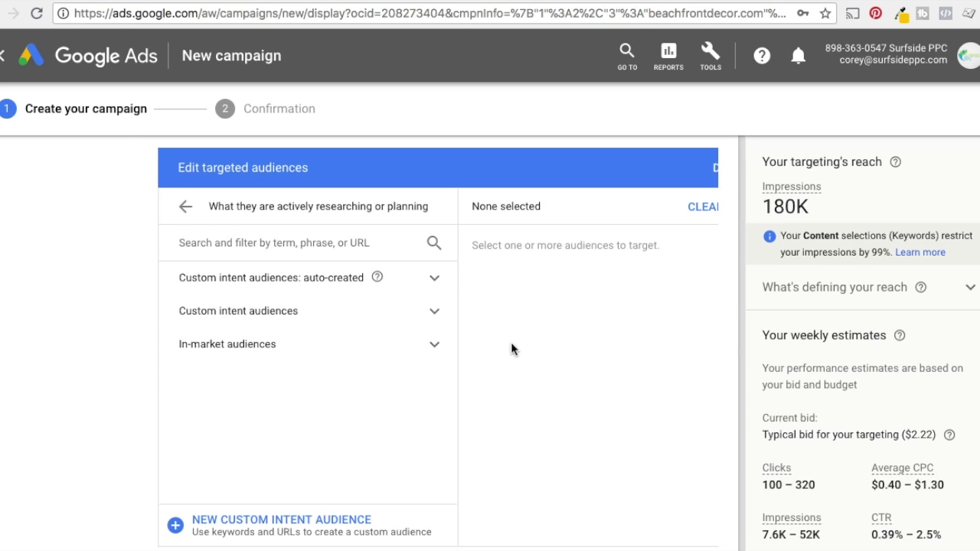
left_click(436, 346)
left_click_drag(453, 308, 455, 447)
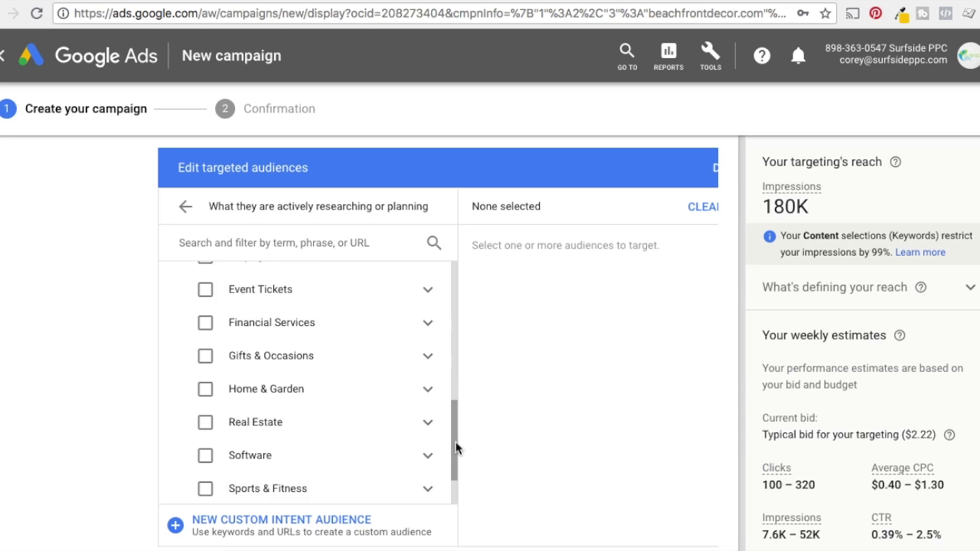
left_click(428, 369)
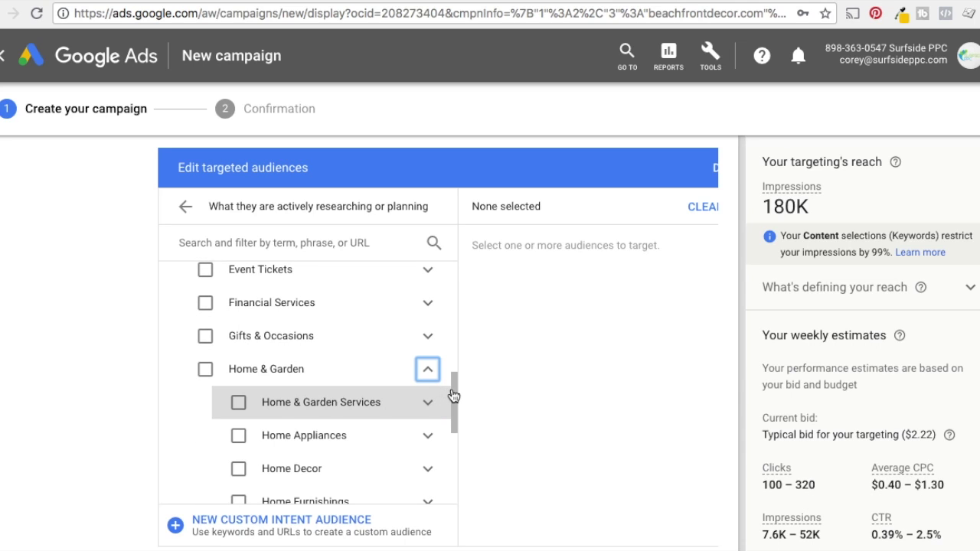
left_click_drag(453, 390, 430, 420)
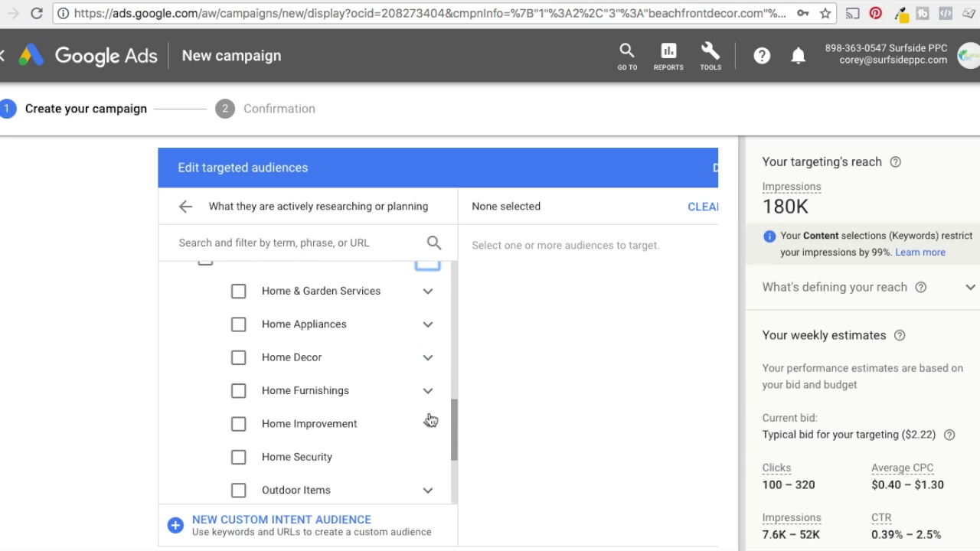
left_click(239, 362)
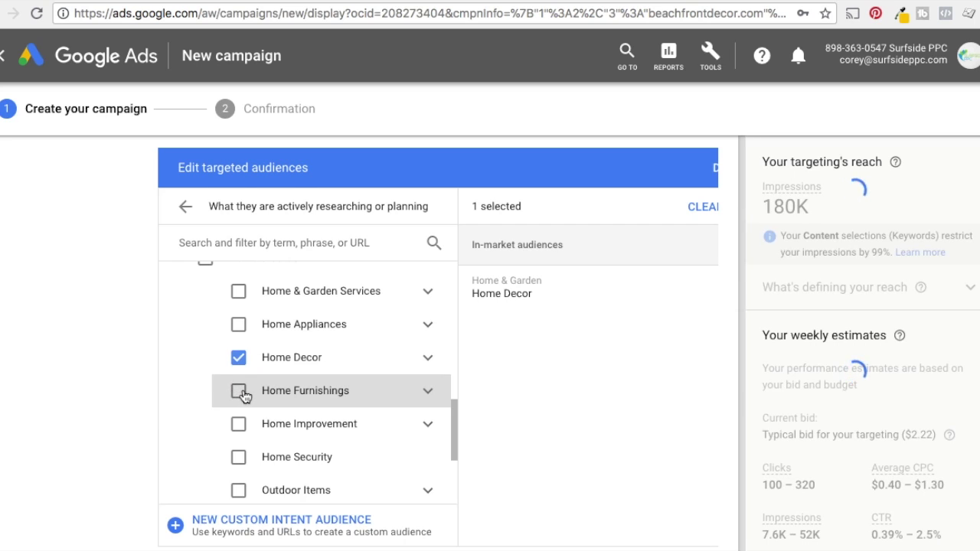
left_click(240, 392)
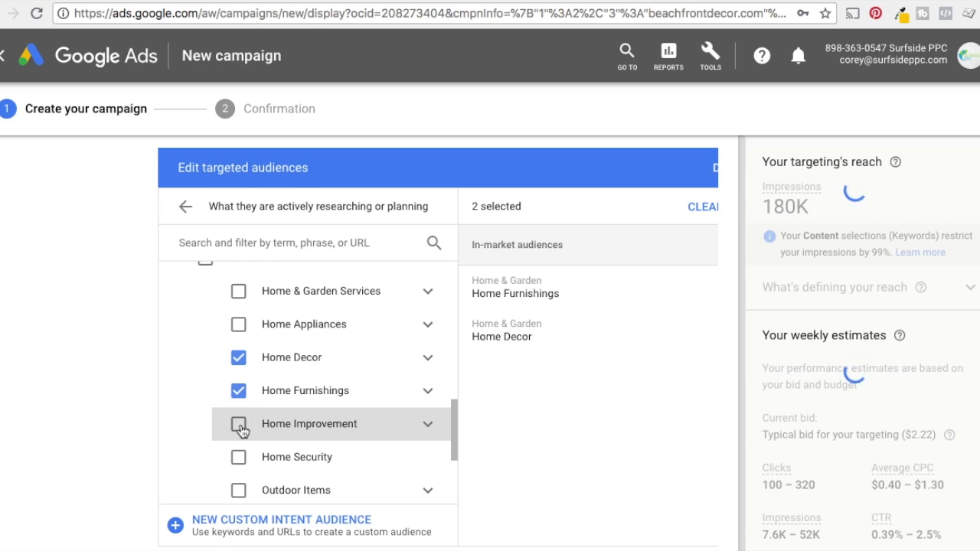
left_click(240, 429)
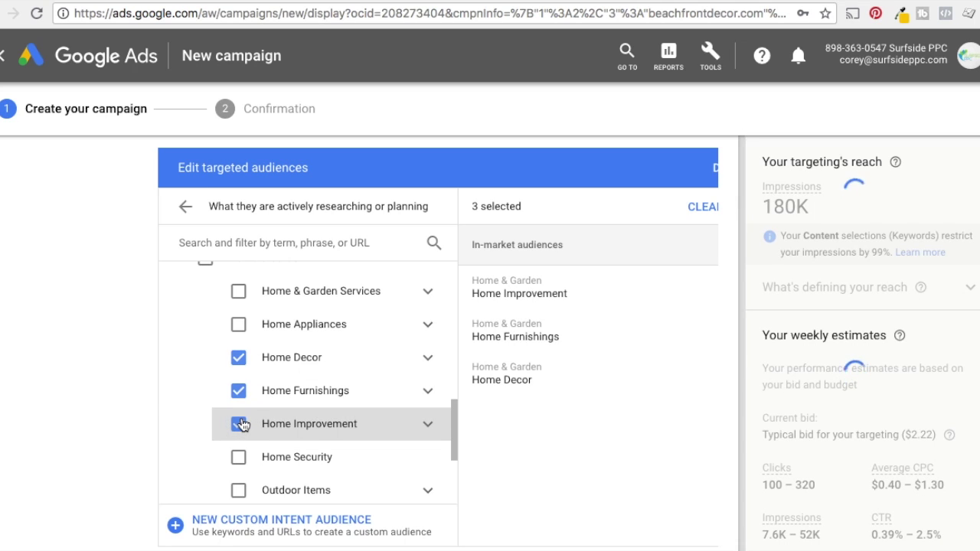
left_click(715, 170)
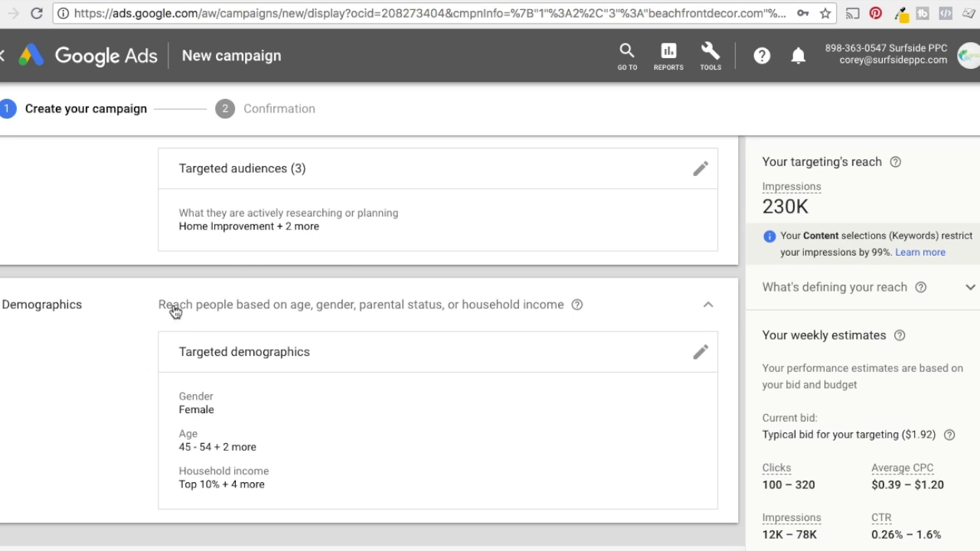
- Collapse the Demographics and Audiences sections of the ad group
left_click_drag(173, 304, 203, 313)
left_click(203, 310)
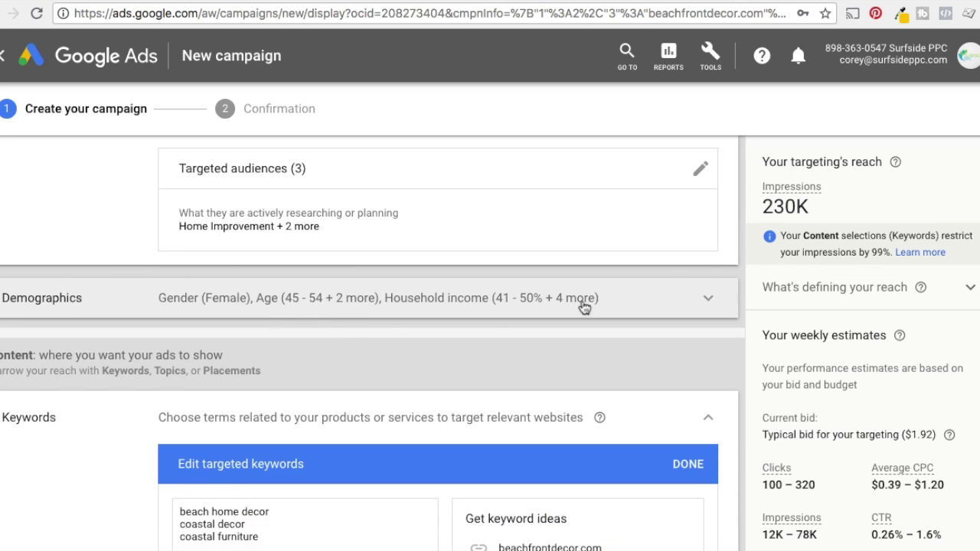
scroll(705, 221, "up", 3)
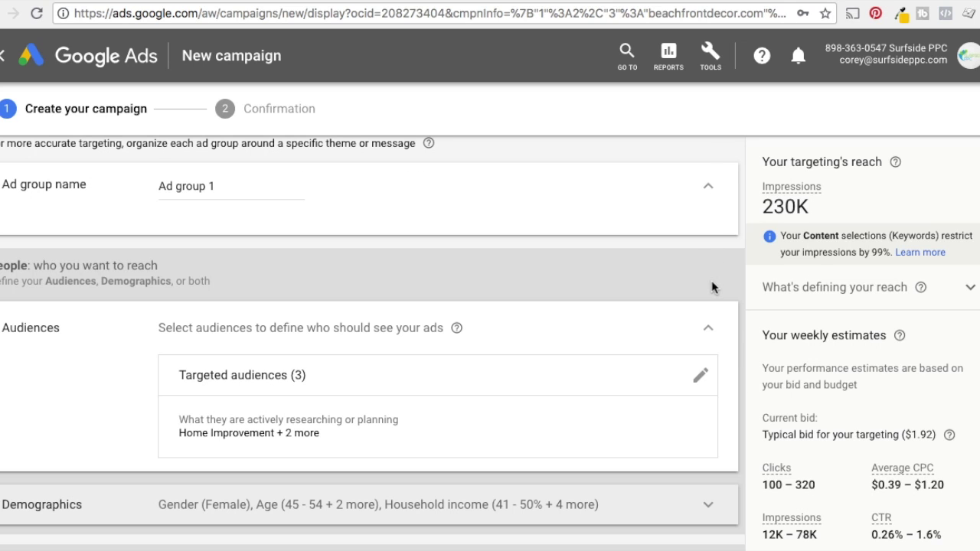
left_click(710, 334)
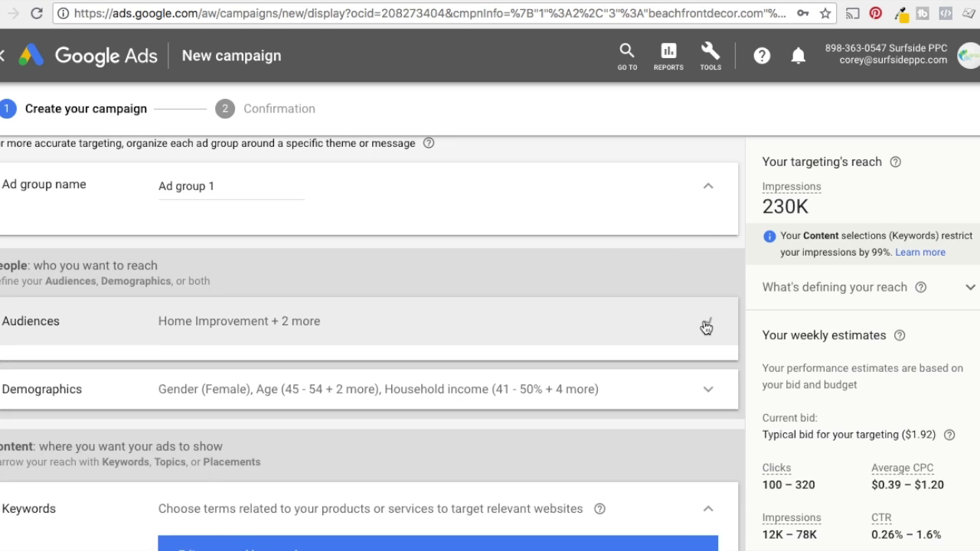
- Add the suggested keywords beach decor, nautical home, beach room decor, beach furniture and beach decor living room furniture, and finish editing the targeted keywords
scroll(608, 344, "down", 2)
scroll(604, 350, "down", 2)
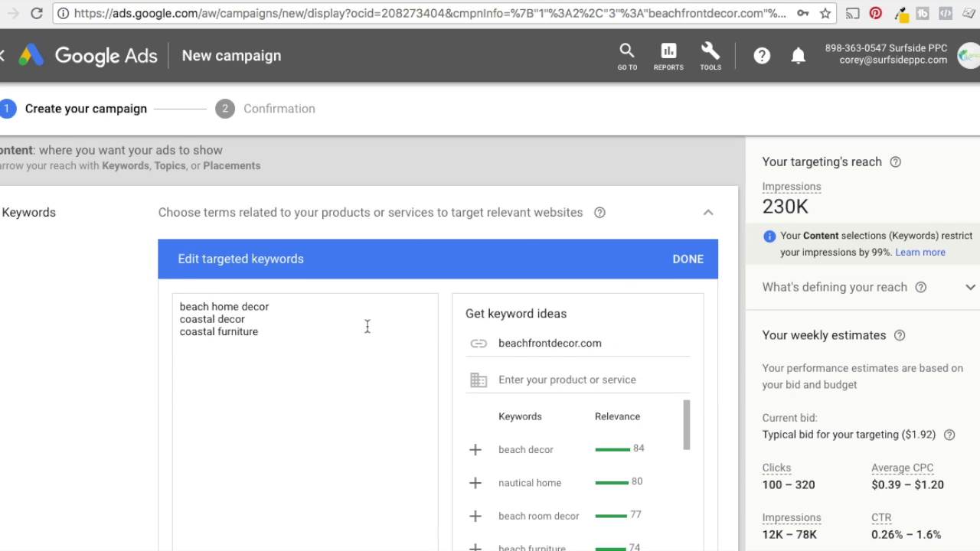
scroll(368, 327, "down", 1)
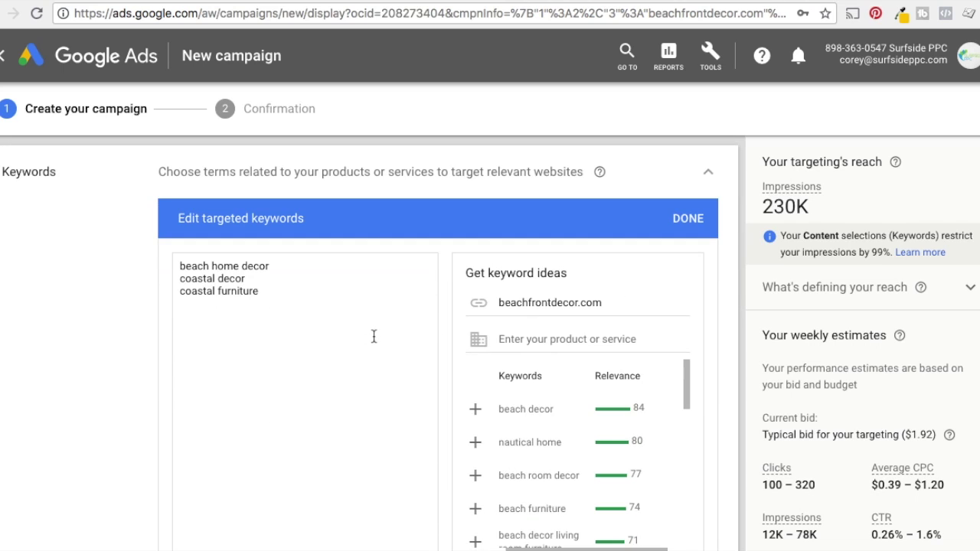
left_click(474, 412)
left_click(475, 412)
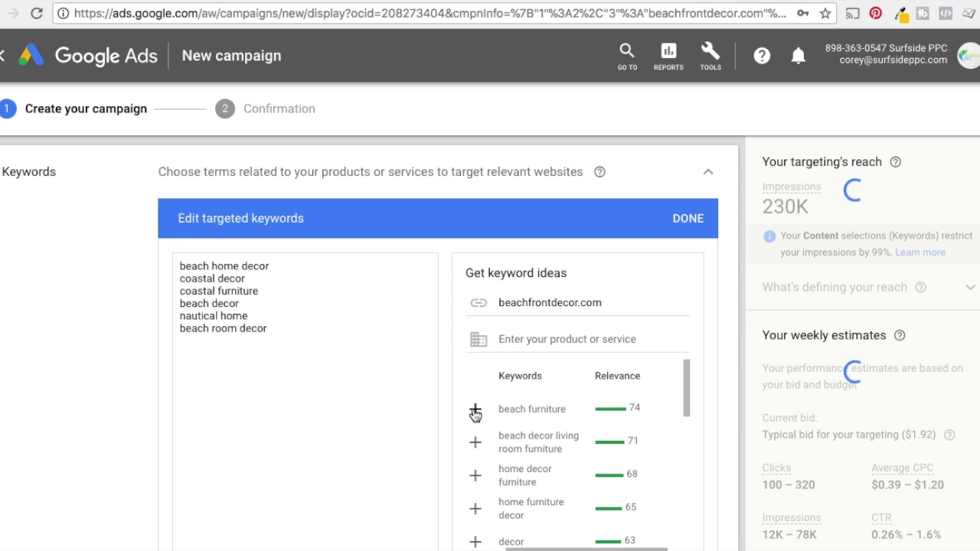
left_click(475, 410)
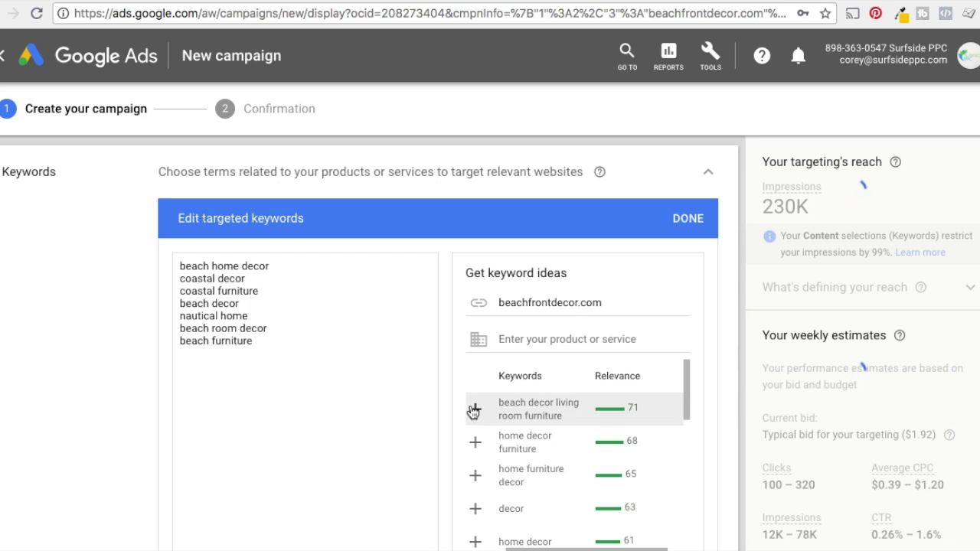
left_click(476, 411)
left_click(690, 222)
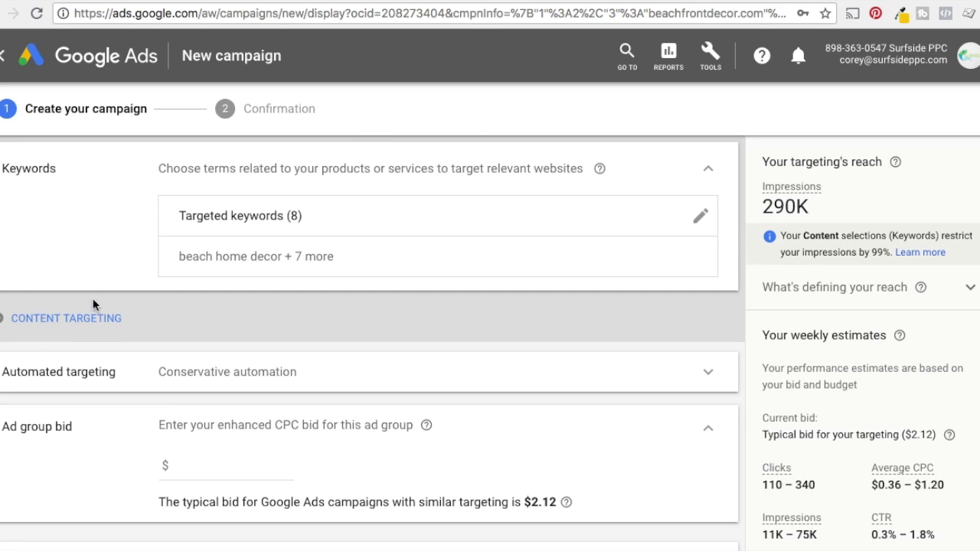
- Add topic targeting to the ad group's content targeting
scroll(46, 264, "down", 1)
left_click(3, 286)
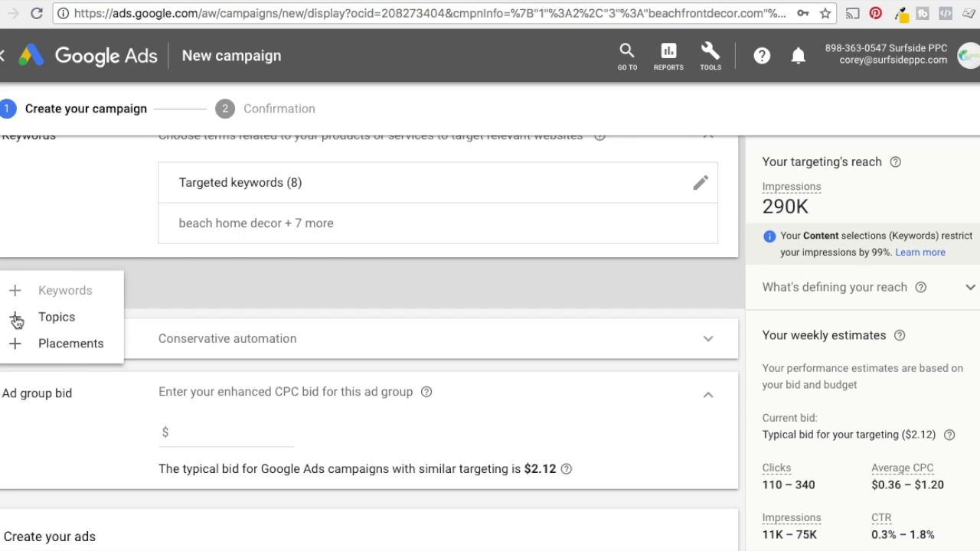
left_click(17, 319)
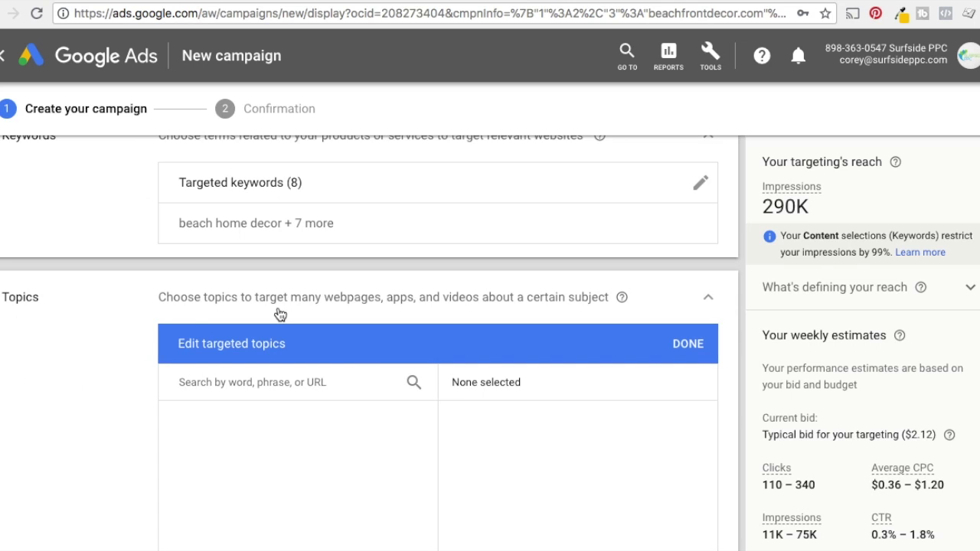
- Collapse the Topics section without selecting any topic and add placement targeting to the ad group's content targeting
scroll(360, 345, "down", 1)
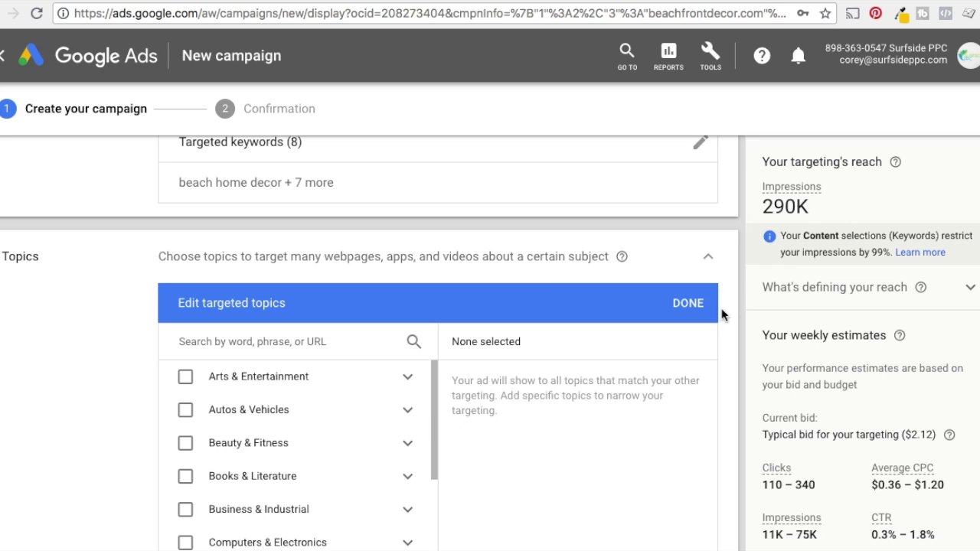
left_click(709, 259)
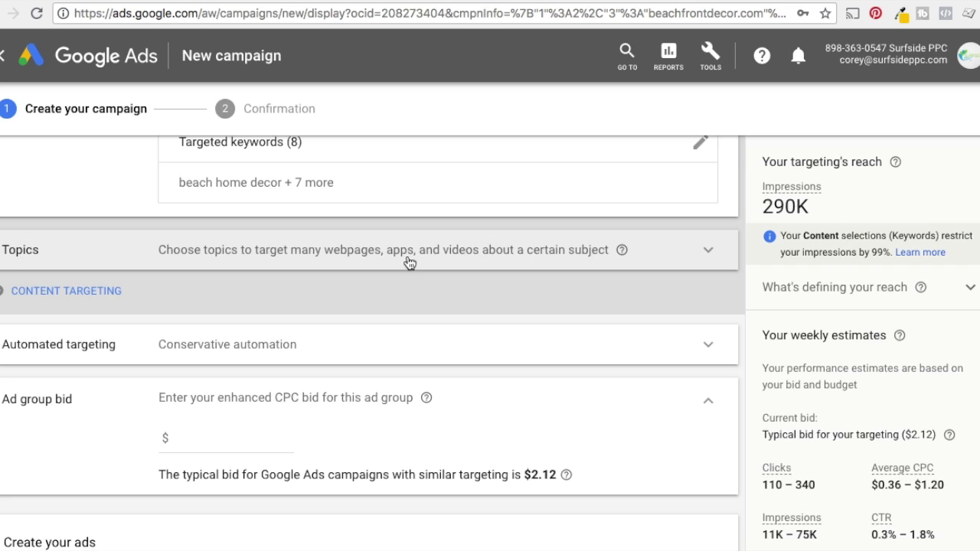
left_click(61, 298)
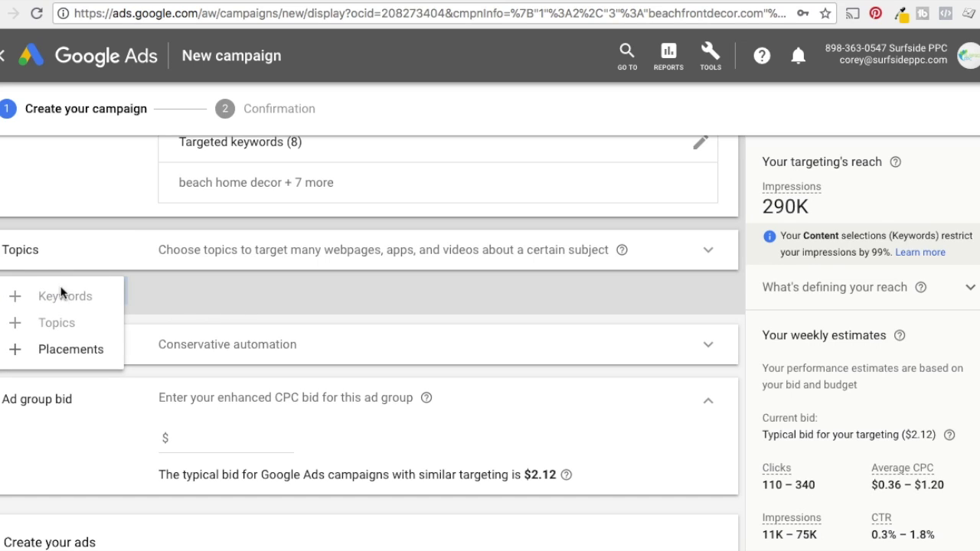
left_click(19, 351)
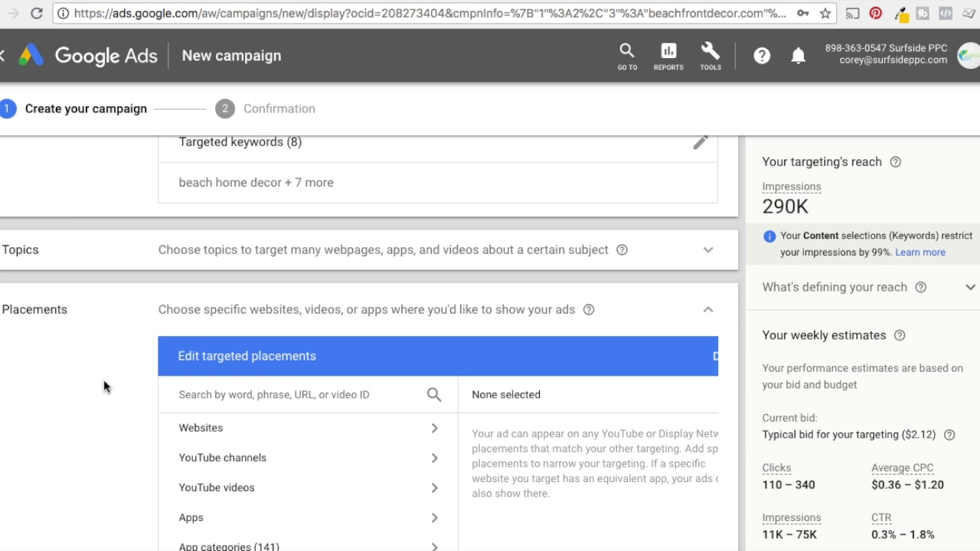
scroll(122, 337, "down", 3)
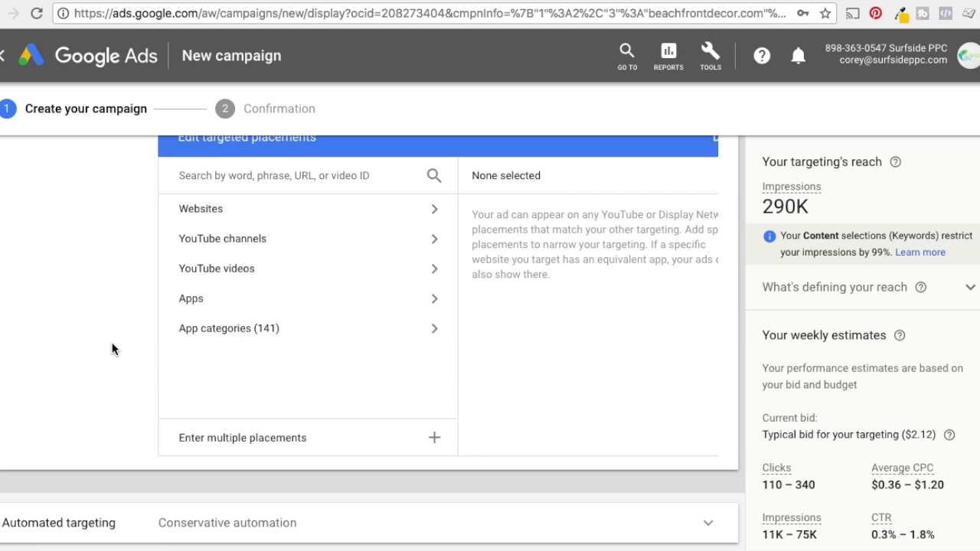
- Search the targeted placements for "beach decor" and review the matching websites
left_click(245, 173)
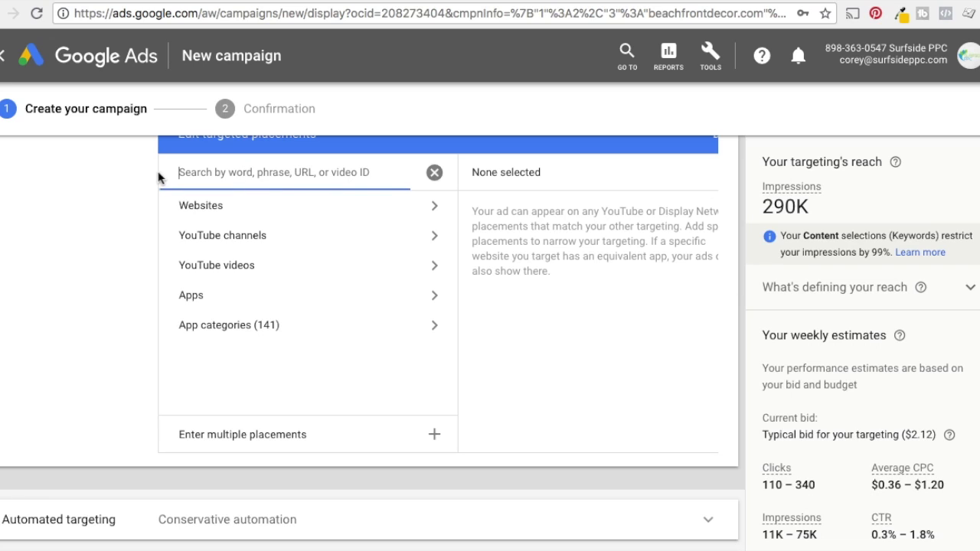
type("b")
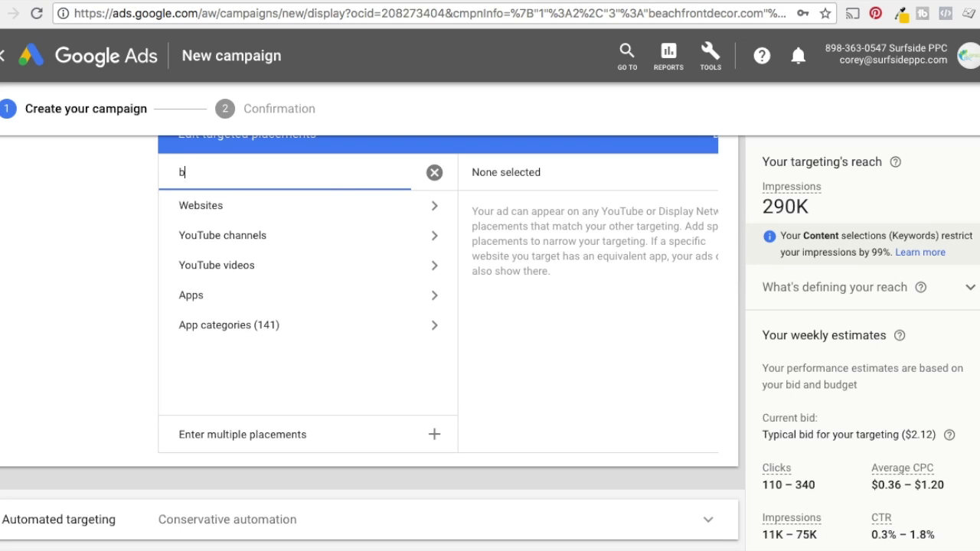
type("each decor")
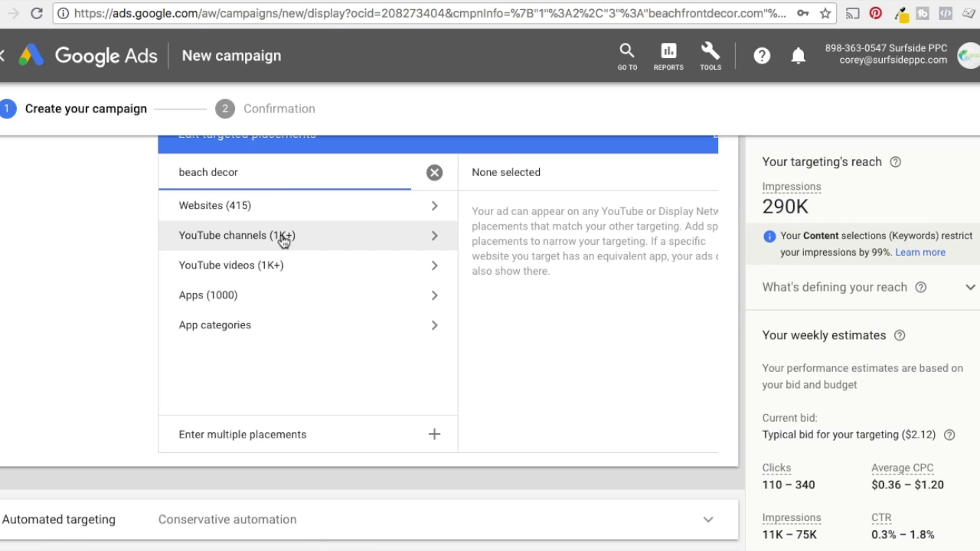
left_click(298, 215)
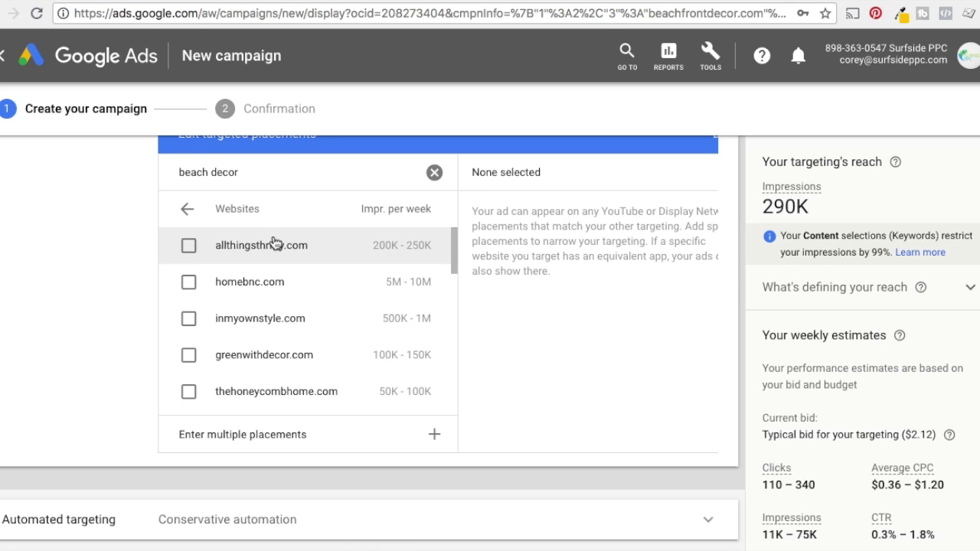
mouse_move(458, 247)
left_mouse_down()
mouse_move(453, 306)
mouse_move(450, 247)
left_mouse_up()
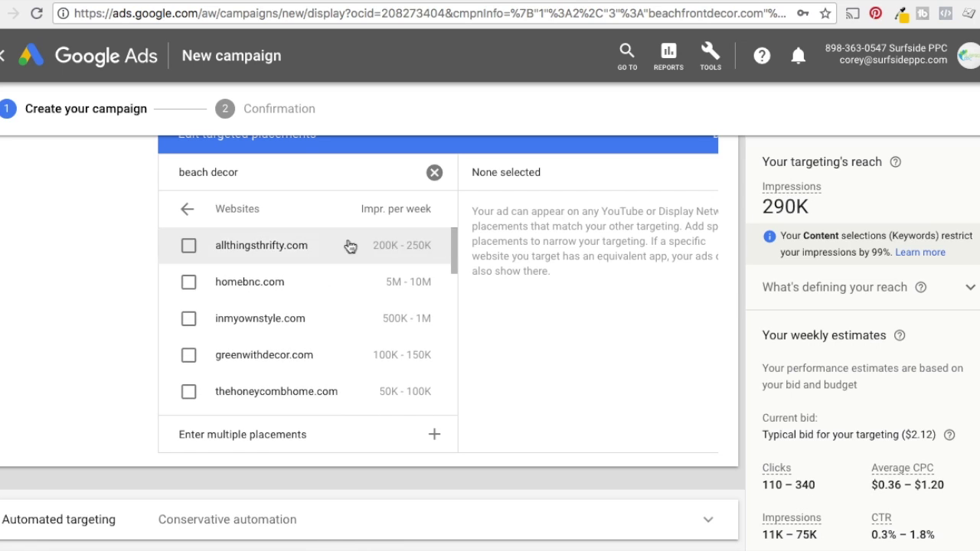
left_click(188, 211)
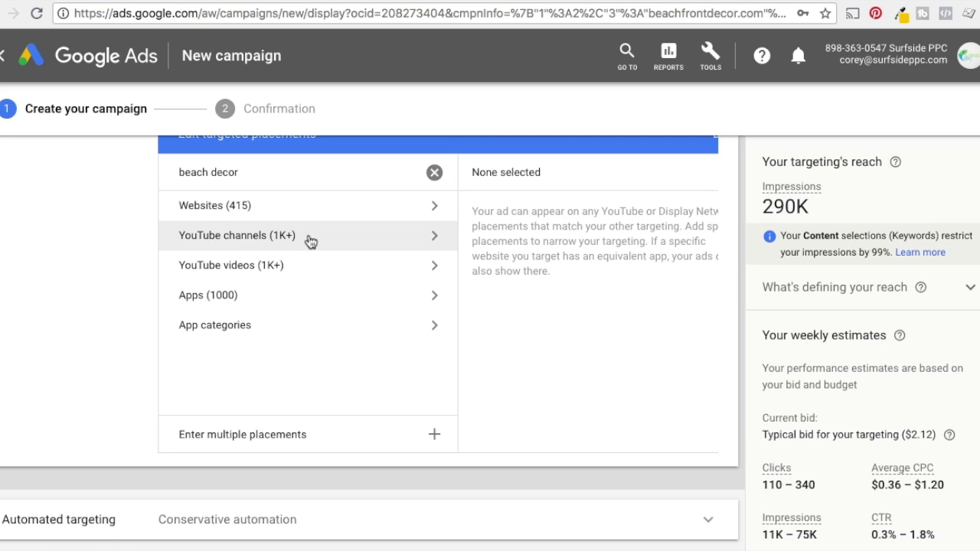
- Browse the YouTube channels and YouTube videos that match the beach decor placement search
left_click(310, 239)
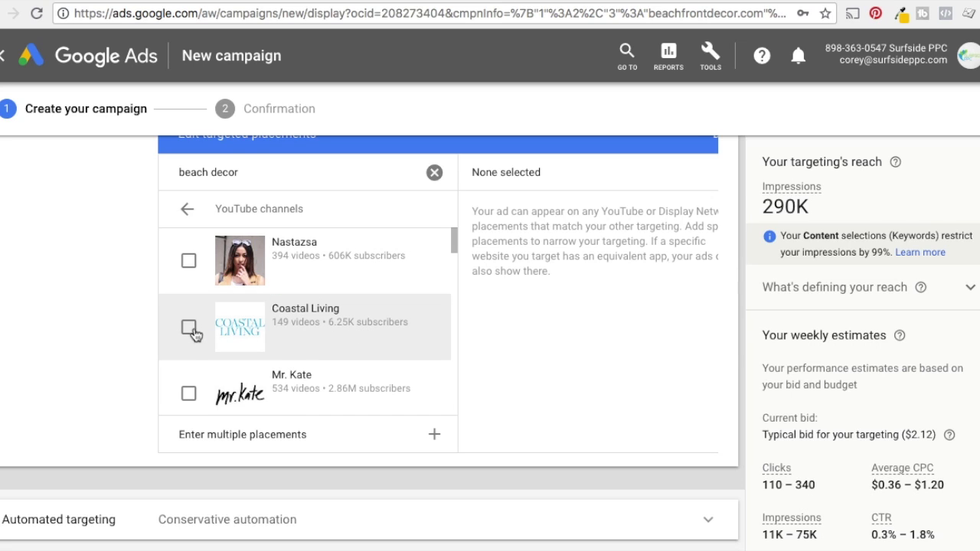
left_click_drag(457, 244, 456, 279)
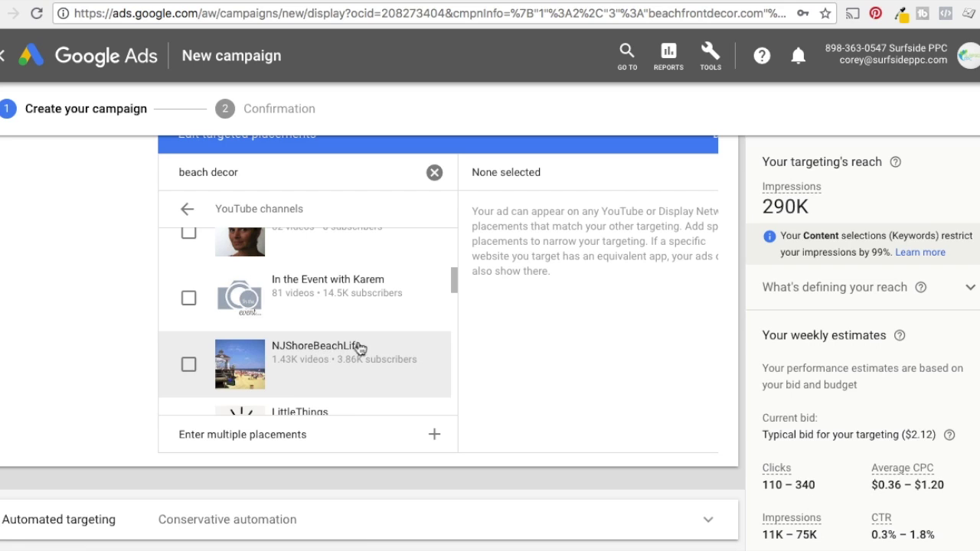
left_click_drag(456, 286, 460, 232)
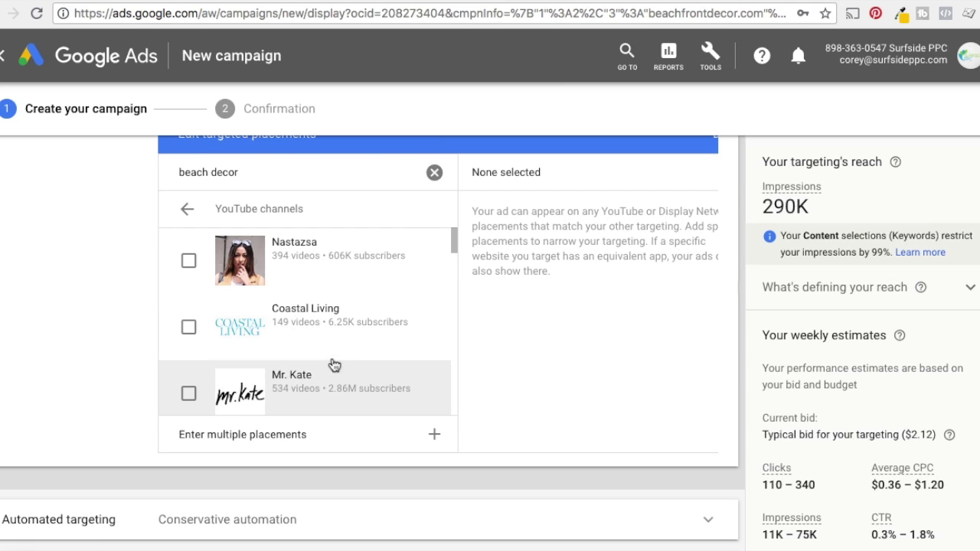
left_click(186, 213)
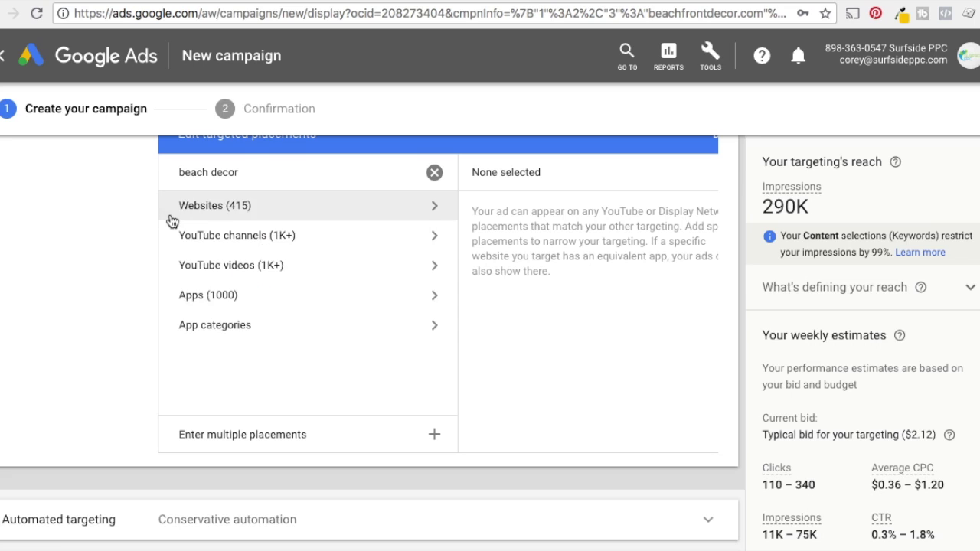
left_click(287, 267)
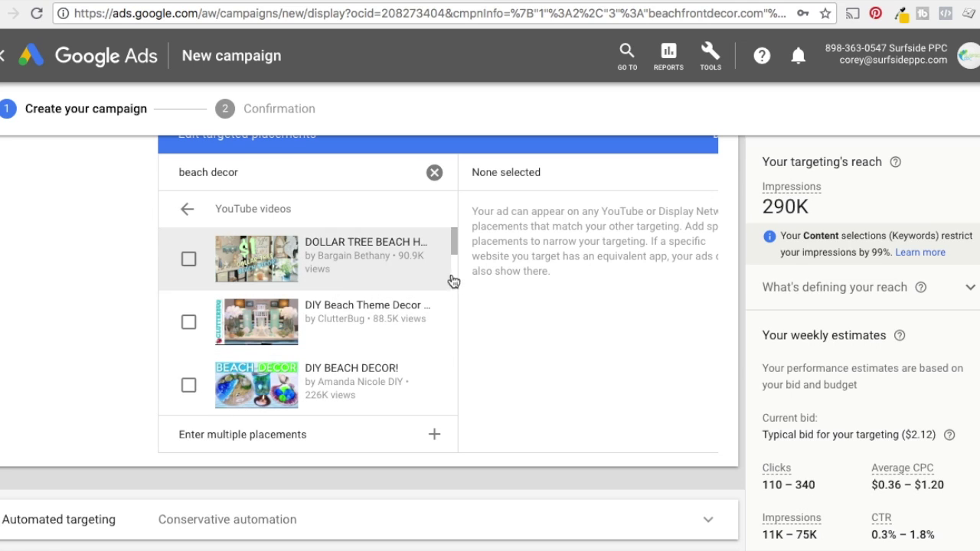
left_click_drag(454, 249, 455, 313)
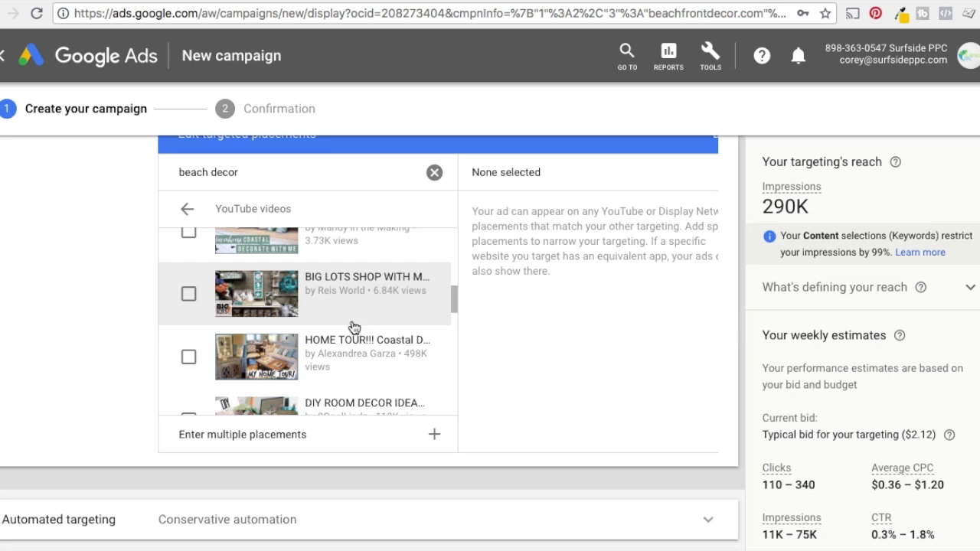
left_click_drag(454, 302, 455, 244)
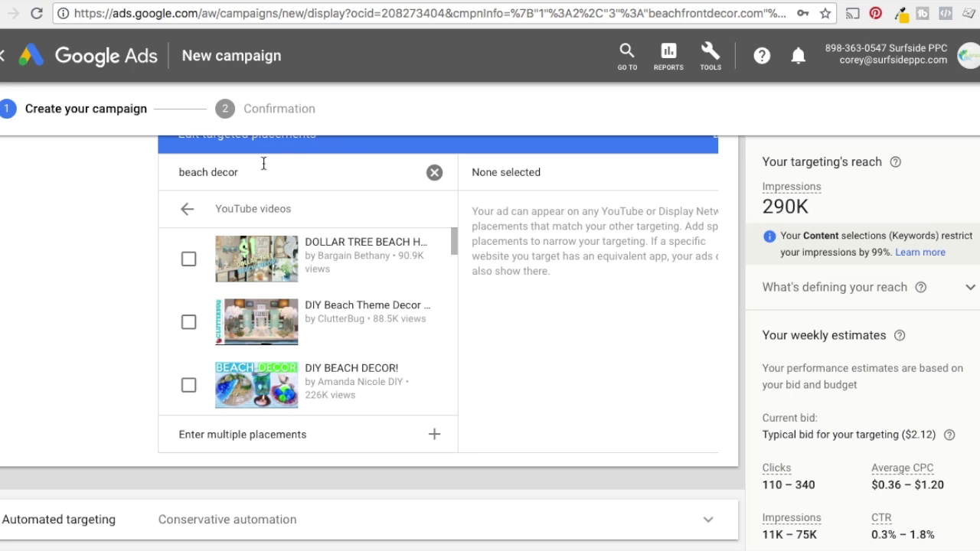
left_click(187, 209)
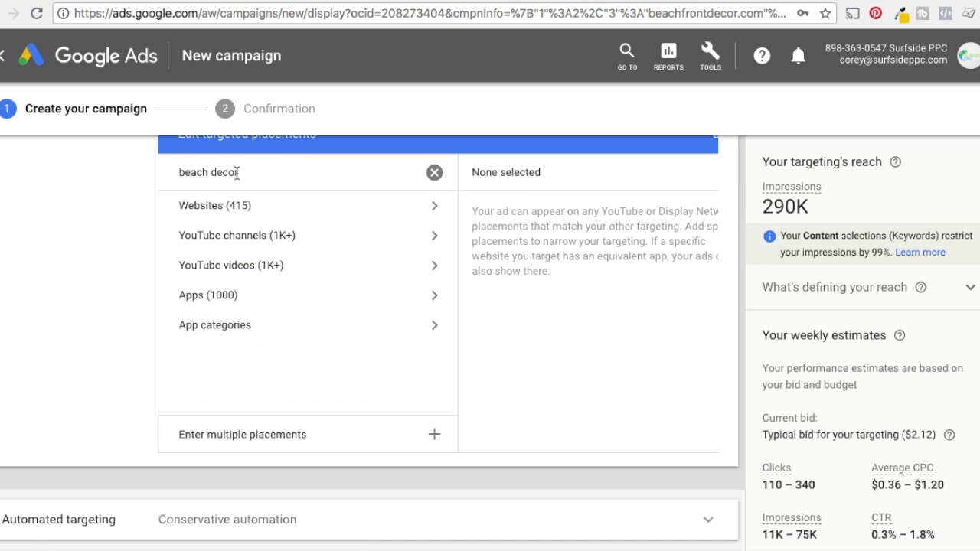
- Look through the apps that match the beach decor placement search and return to the placement types
left_click(228, 306)
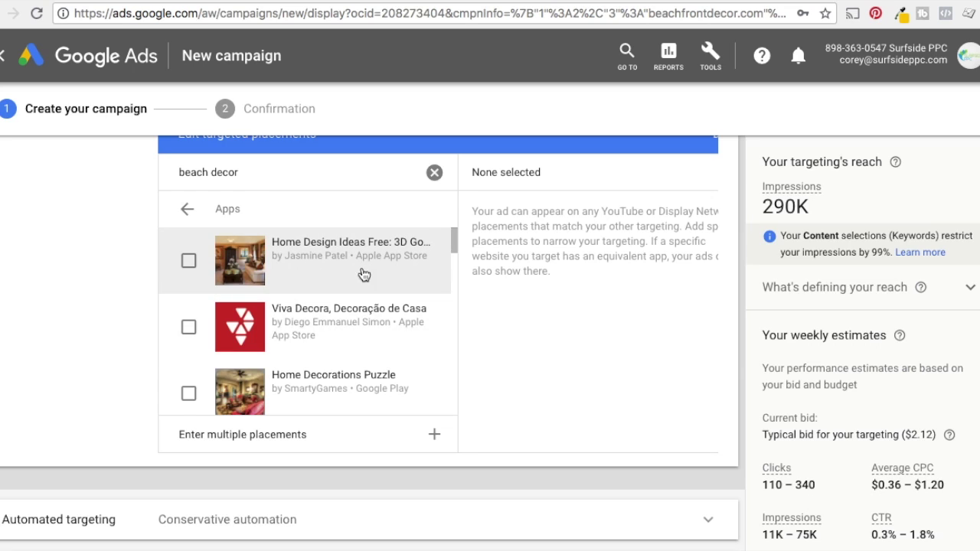
scroll(364, 339, "down", 1)
scroll(353, 342, "down", 1)
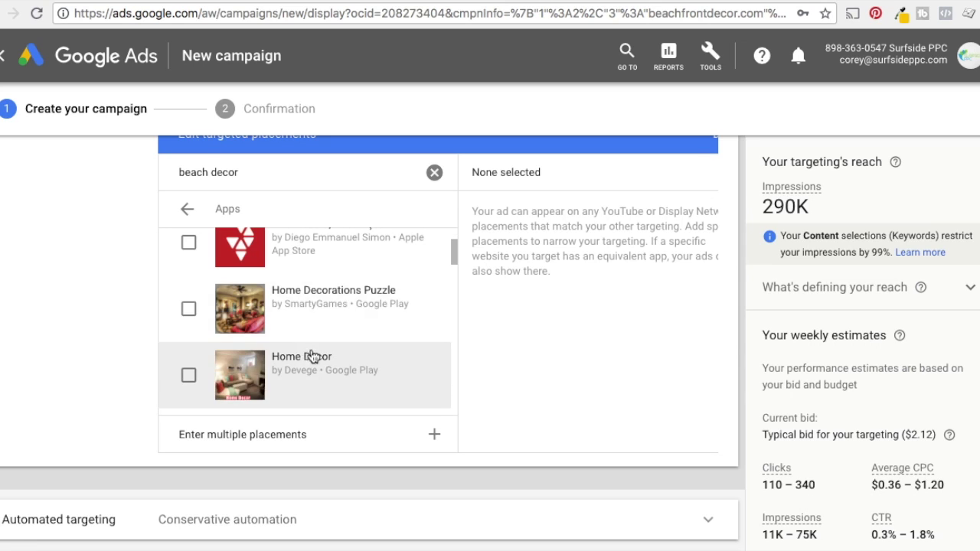
scroll(349, 330, "down", 1)
scroll(379, 330, "down", 1)
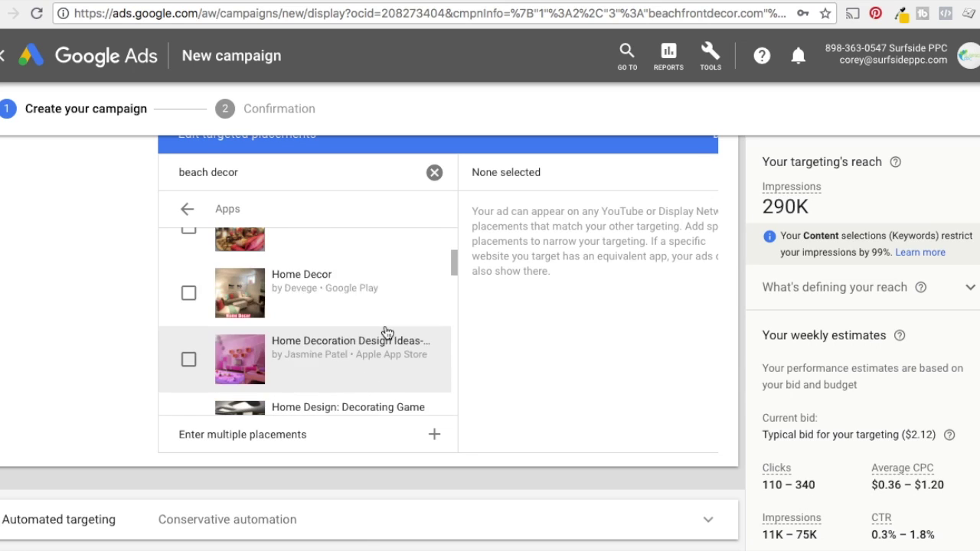
scroll(360, 297, "up", 3)
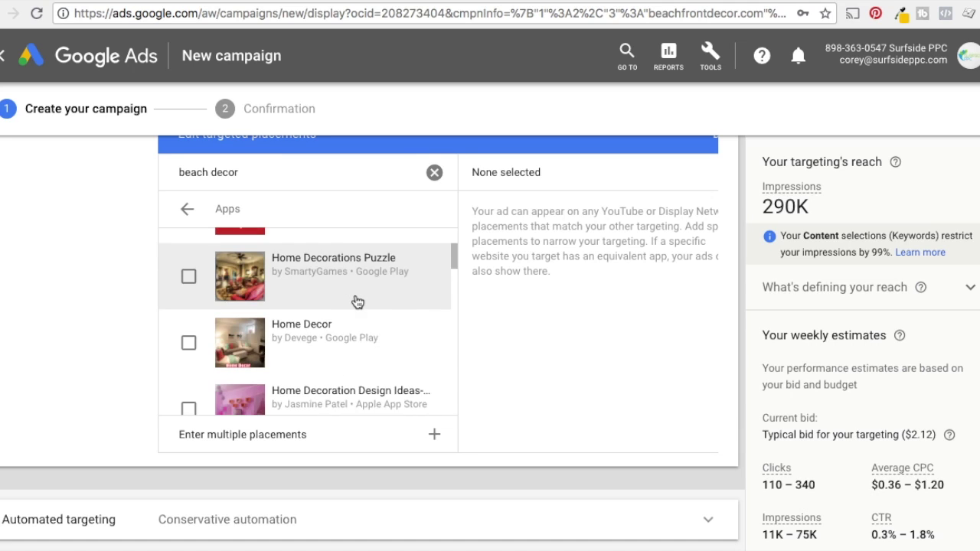
left_click(185, 211)
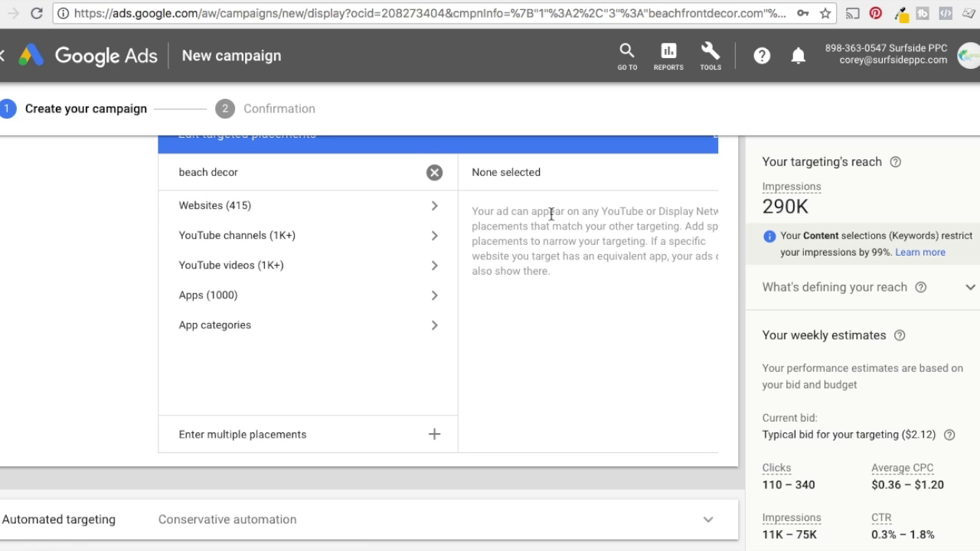
- Clear the placement search and finish editing the targeted placements without selecting any
left_click(434, 175)
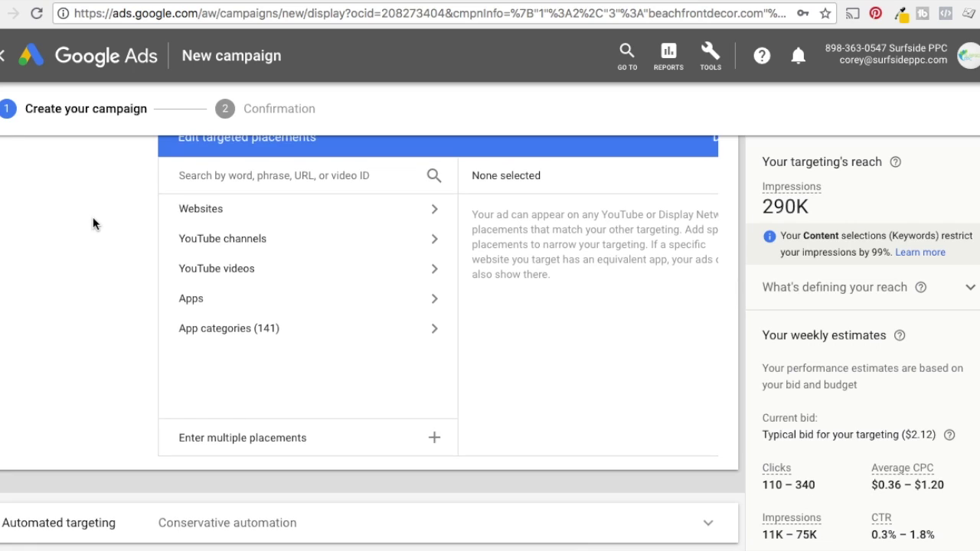
scroll(310, 224, "up", 1)
scroll(311, 224, "up", 3)
left_click(713, 420)
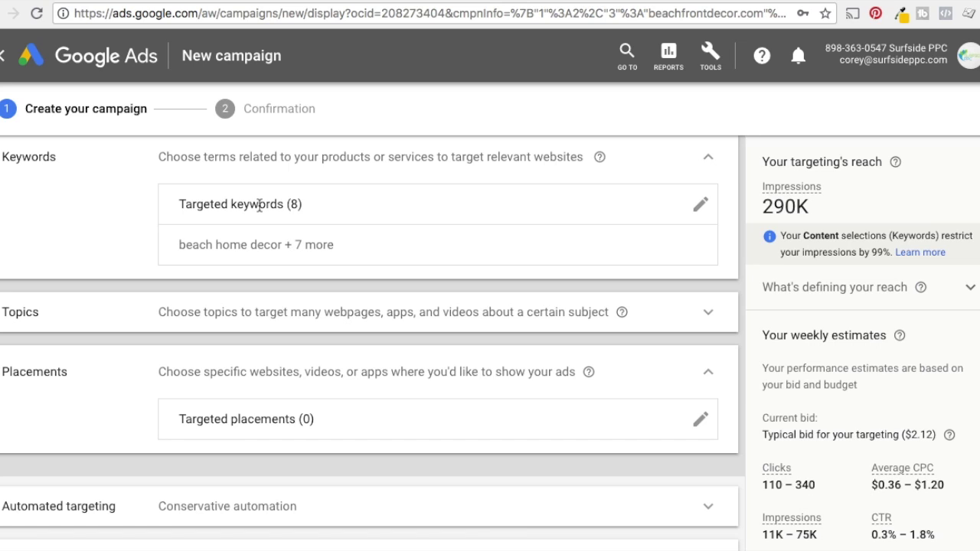
- Check the typical bid in the weekly estimates and set the ad group's enhanced CPC bid to $1.25
scroll(849, 329, "down", 1)
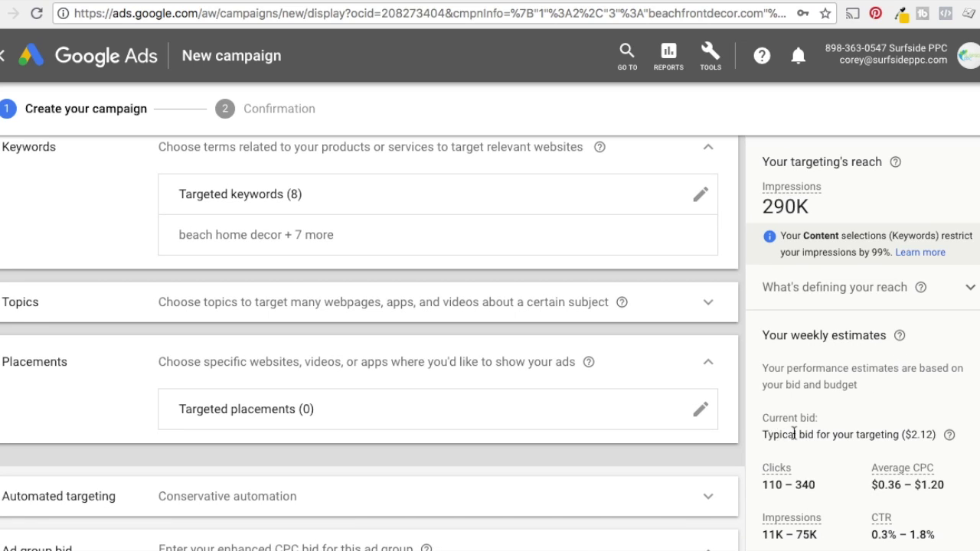
left_click_drag(926, 435, 913, 437)
left_click(929, 434)
scroll(525, 321, "down", 2)
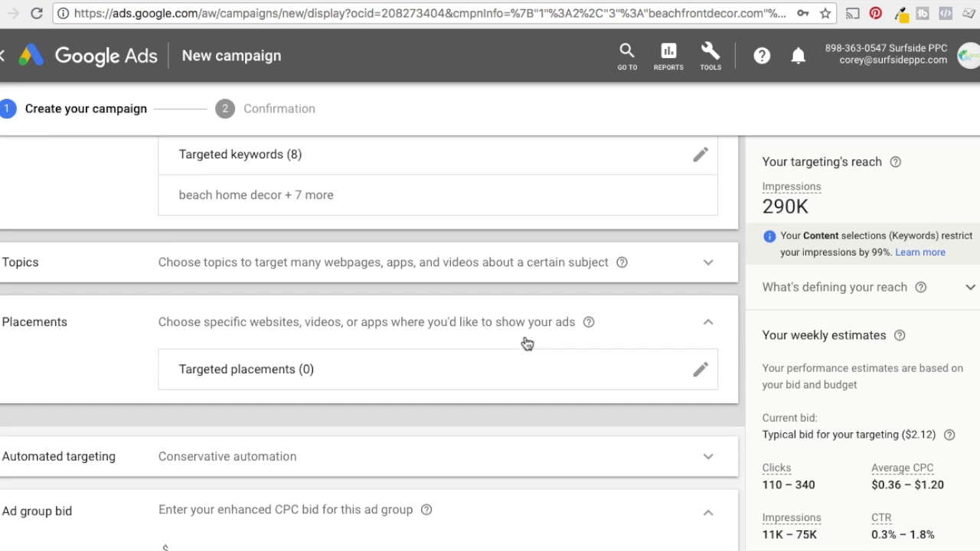
scroll(525, 341, "down", 5)
scroll(525, 341, "down", 2)
scroll(525, 341, "up", 1)
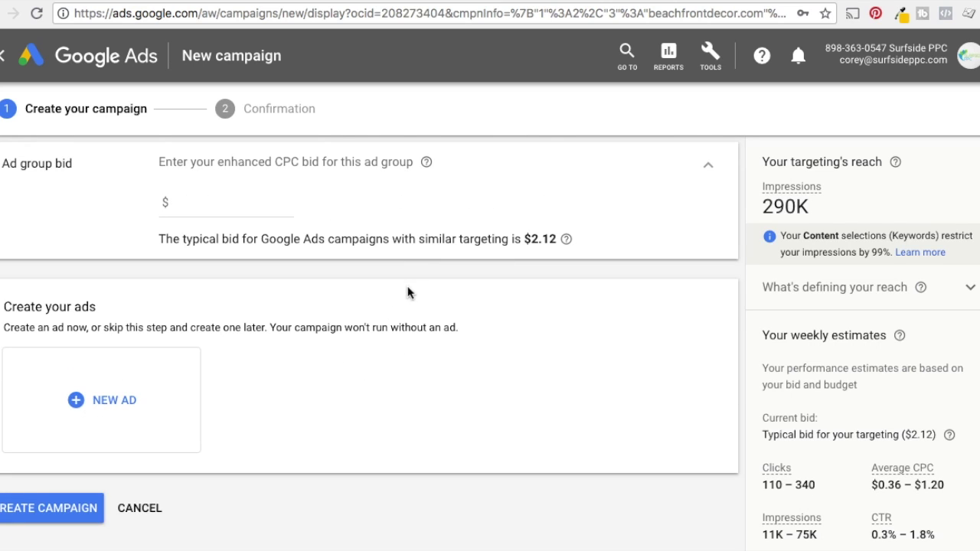
scroll(453, 360, "up", 1)
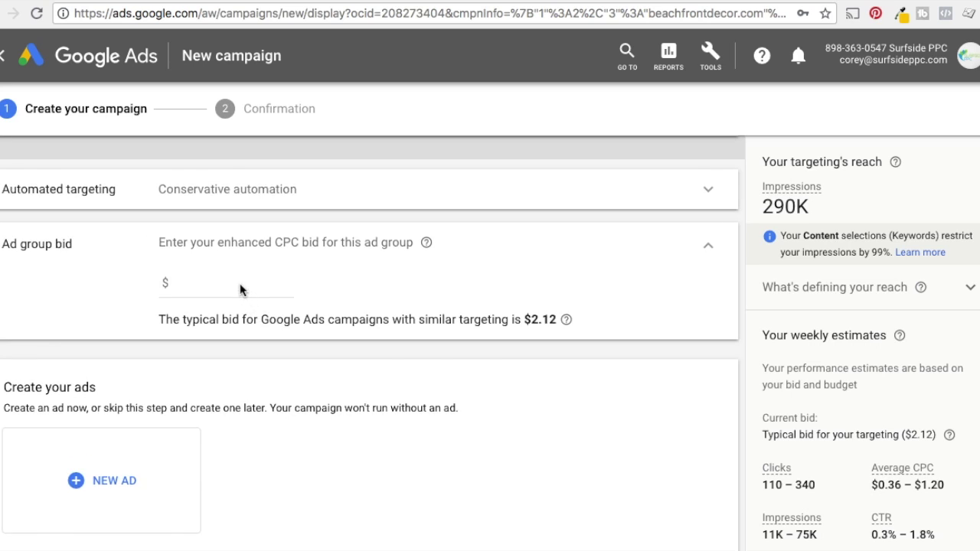
left_click(241, 285)
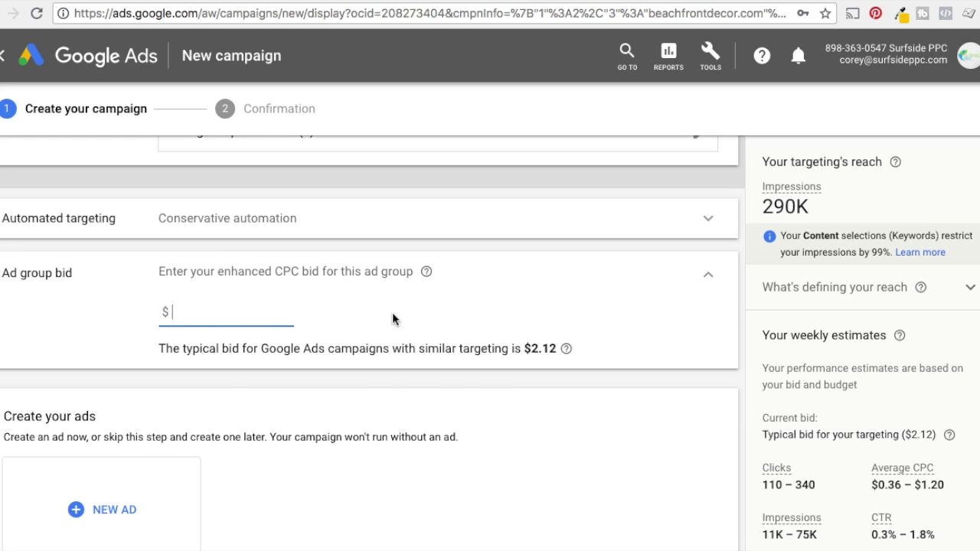
type("1.25")
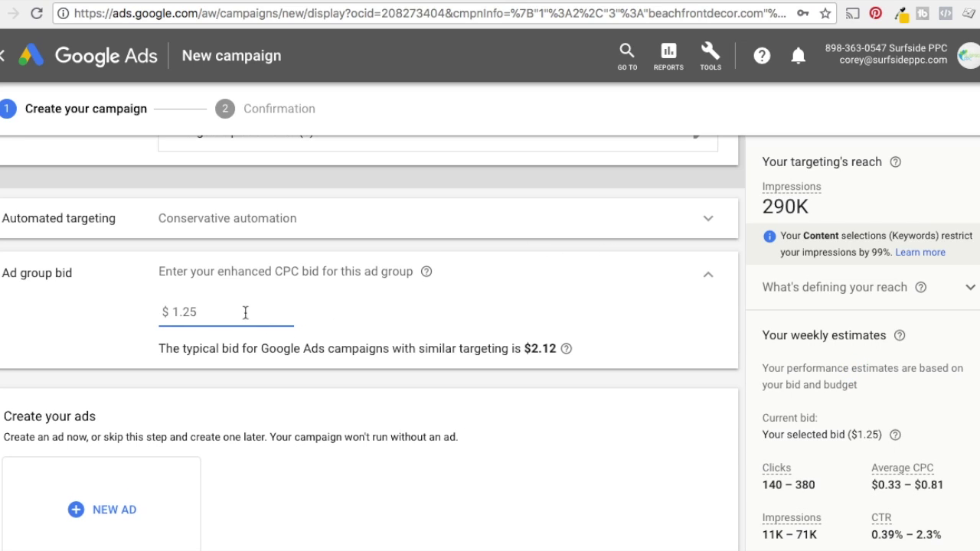
- Set the ad group's enhanced CPC bid to $0.75 and review the automated targeting options without changing the selection
left_click_drag(197, 312, 165, 314)
key("BackSpace")
type(".75")
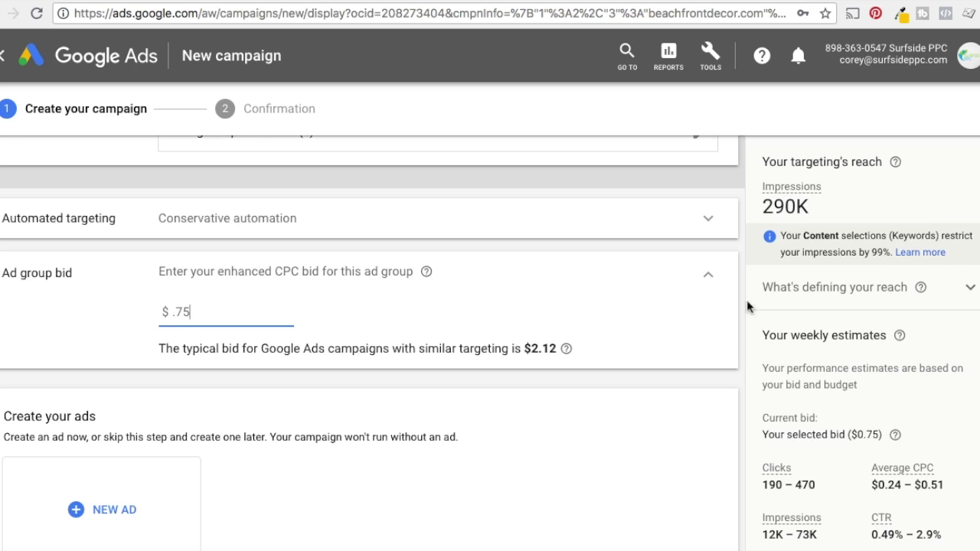
left_click(712, 223)
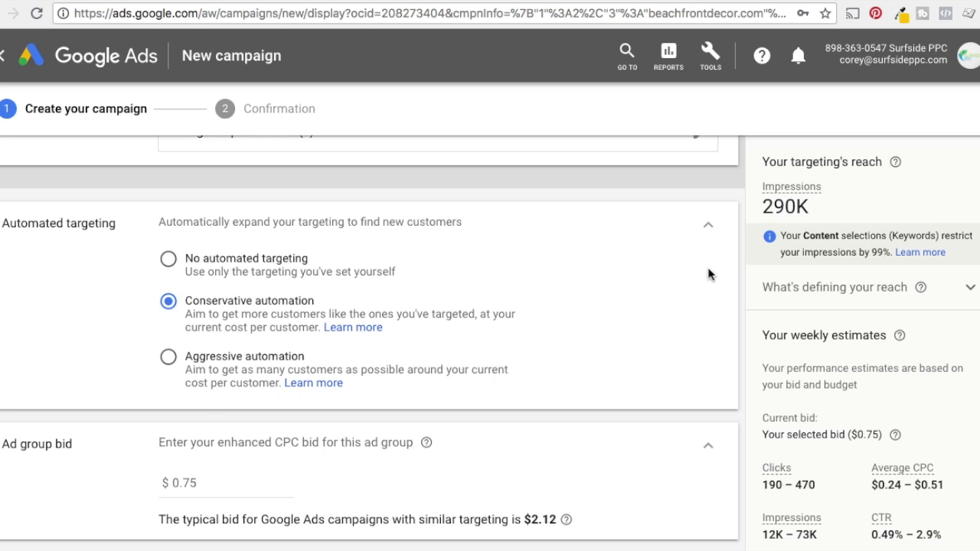
left_click(705, 214)
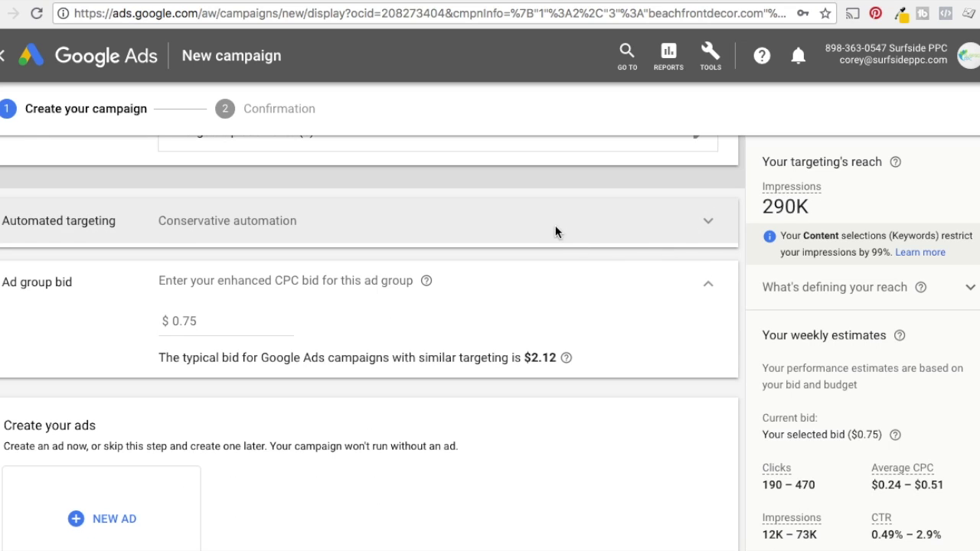
- Review the campaign setup from the ad creation section back through the campaign settings, ad group name, audiences, demographics and content targeting
scroll(552, 225, "down", 2)
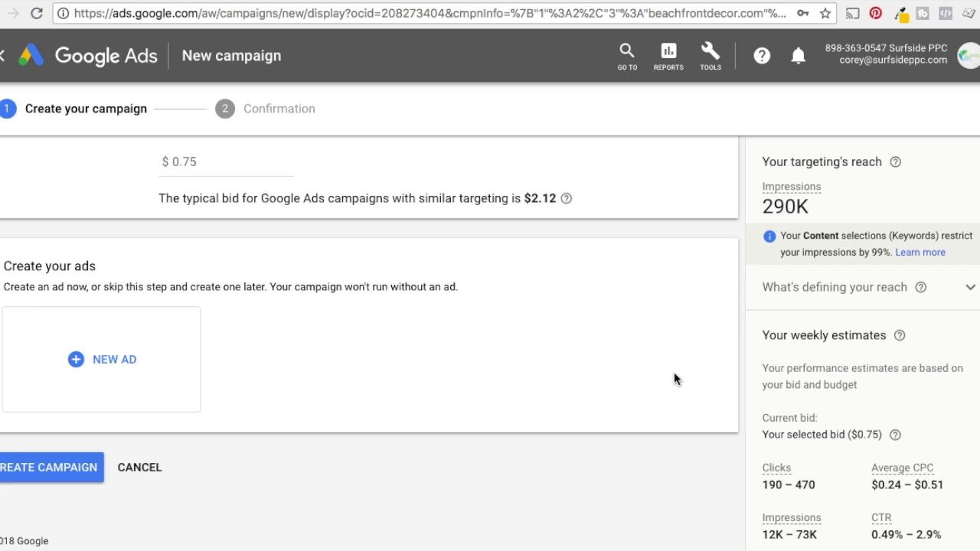
scroll(629, 310, "up", 1)
scroll(627, 307, "up", 5)
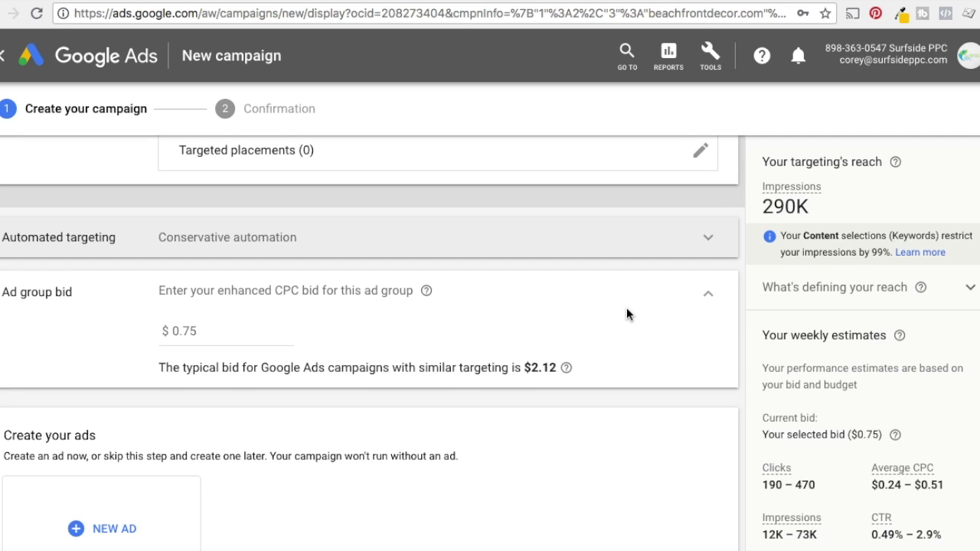
scroll(111, 245, "up", 10)
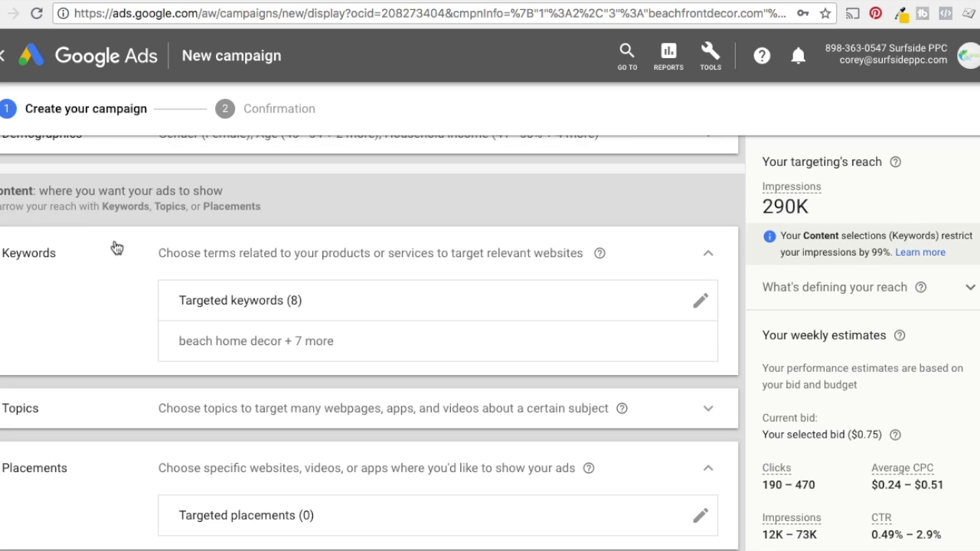
scroll(119, 251, "up", 5)
scroll(115, 256, "down", 4)
scroll(115, 259, "down", 1)
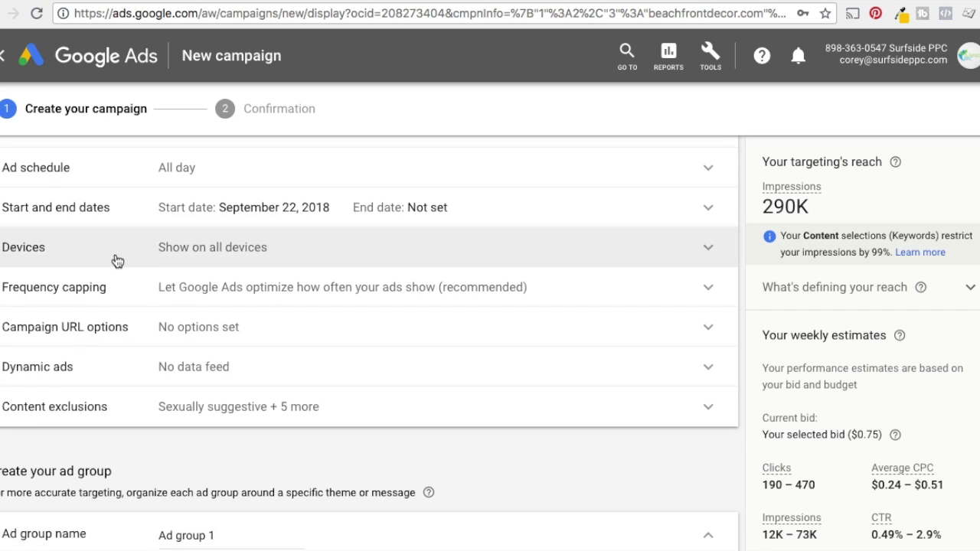
scroll(115, 259, "down", 1)
scroll(118, 261, "down", 3)
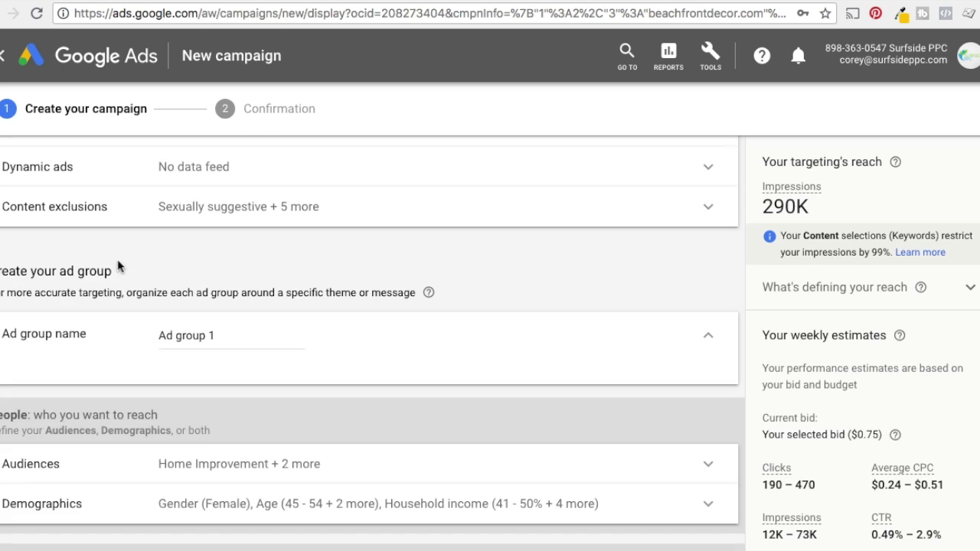
scroll(118, 291, "down", 1)
scroll(118, 295, "down", 1)
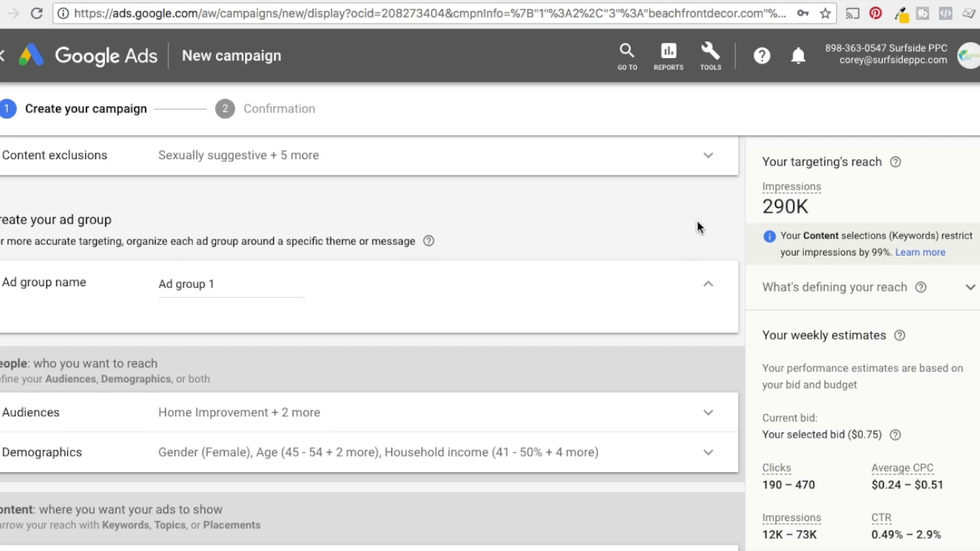
scroll(553, 287, "down", 3)
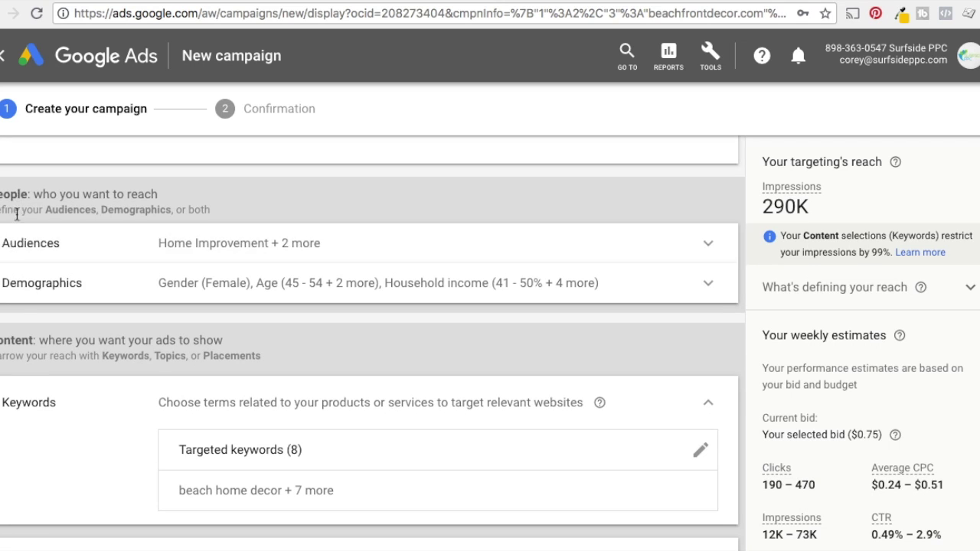